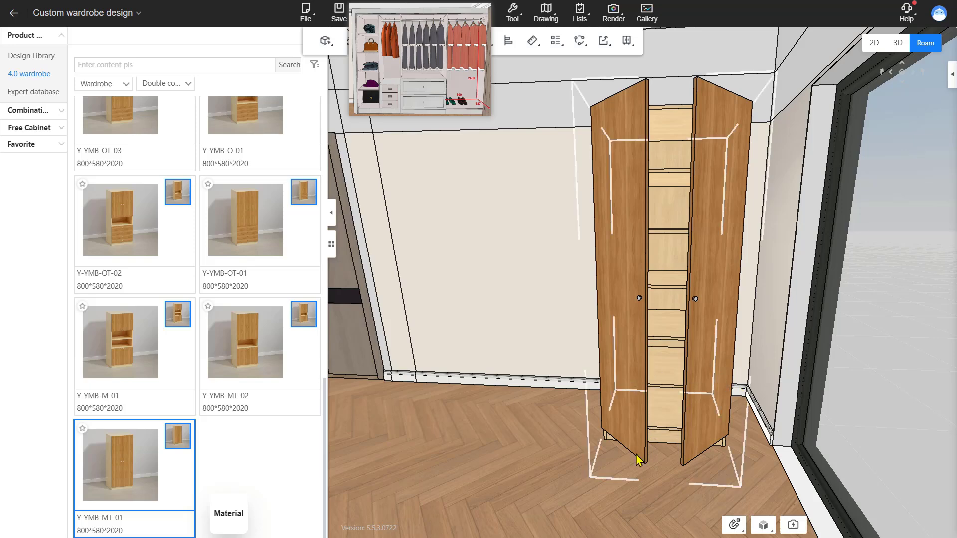
Step: Push the selected wardrobe flush against the right wall by setting its side gap to 0
right_click_drag(496, 398, 520, 355)
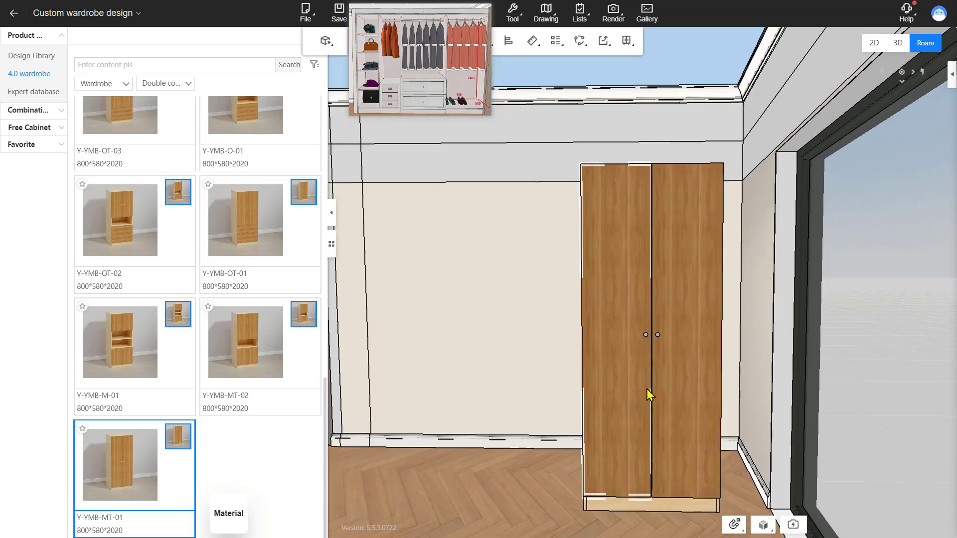
left_click(676, 388)
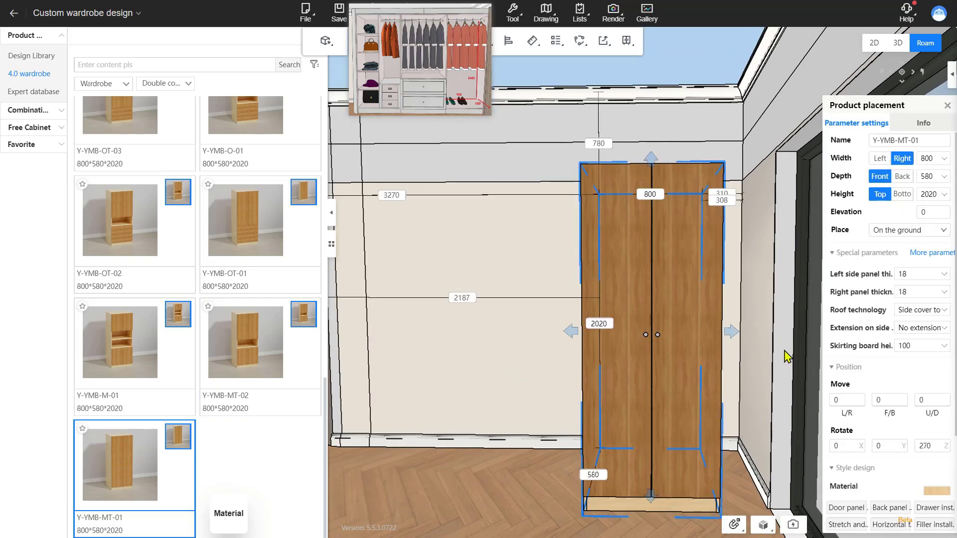
right_click_drag(741, 233, 724, 239)
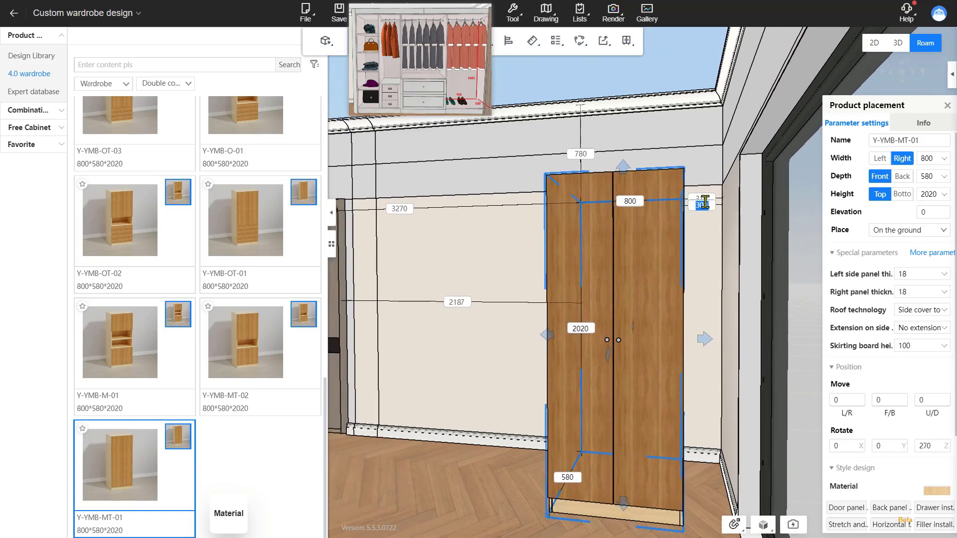
right_click_drag(718, 351, 697, 224)
type("0")
key("Return")
left_click(533, 398)
right_click_drag(533, 398, 614, 414)
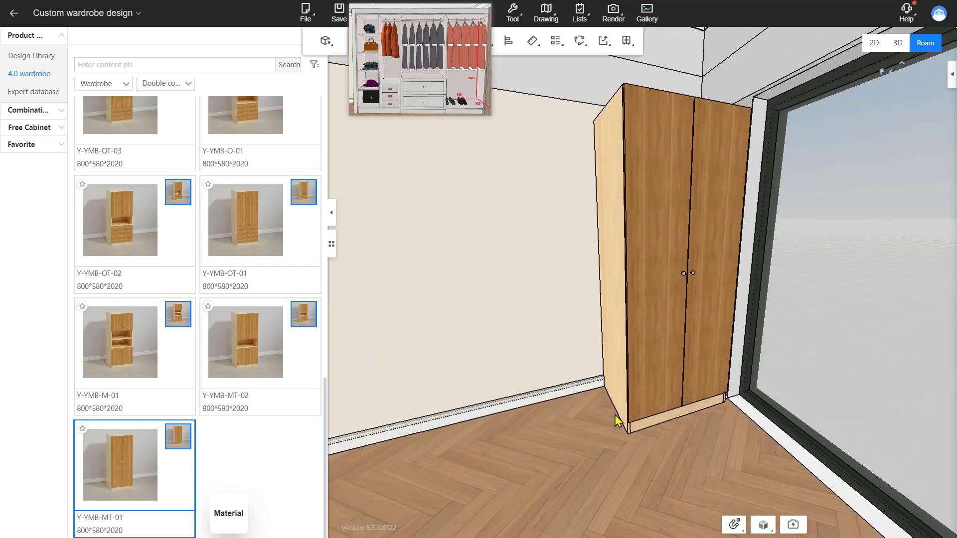
Step: Set the wardrobe's width to 900 mm, extending it to the left
left_click(624, 277)
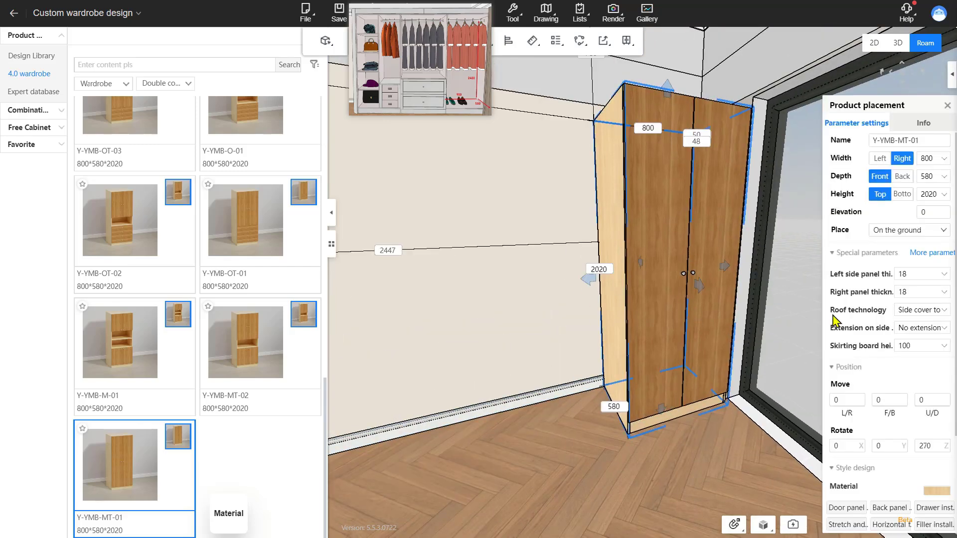
left_click(934, 162)
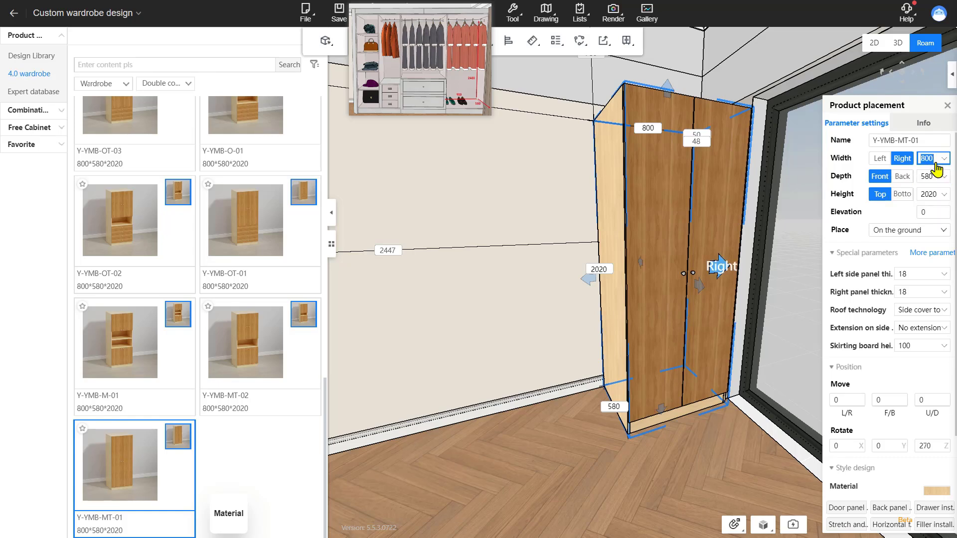
left_click(879, 158)
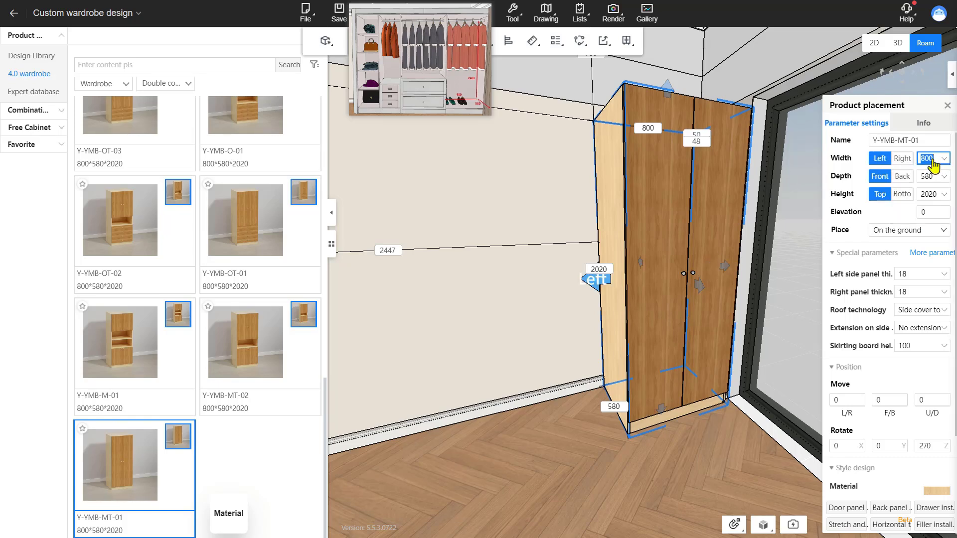
key("Return")
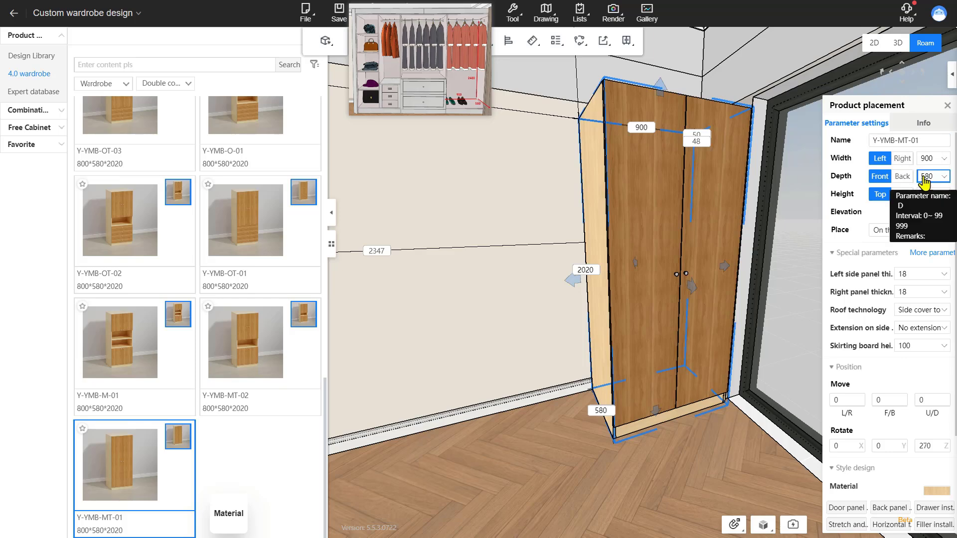
Step: Set the wardrobe's height to 2400 mm, checking the reference image for the dimensions
left_click(927, 177)
scroll(440, 87, "up", 5)
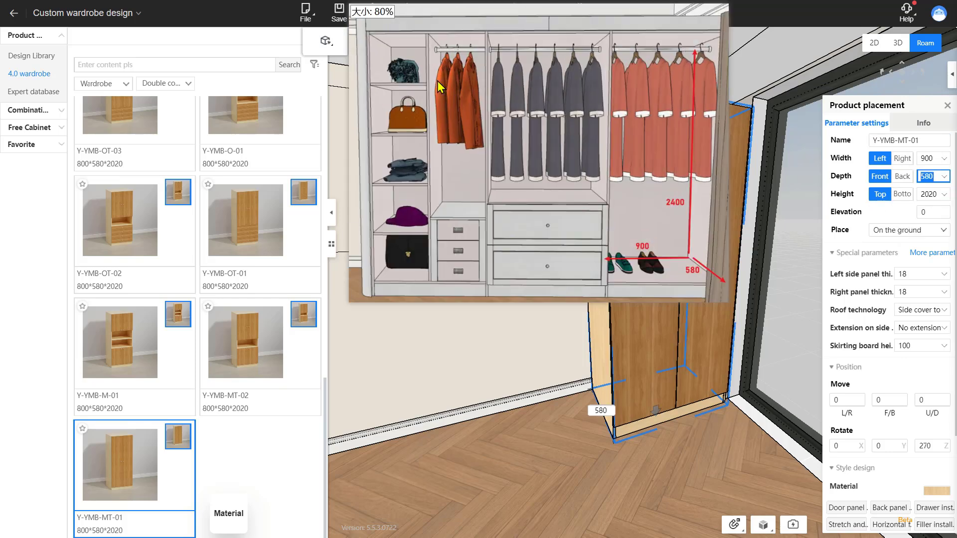
scroll(439, 87, "down", 4)
left_click(930, 195)
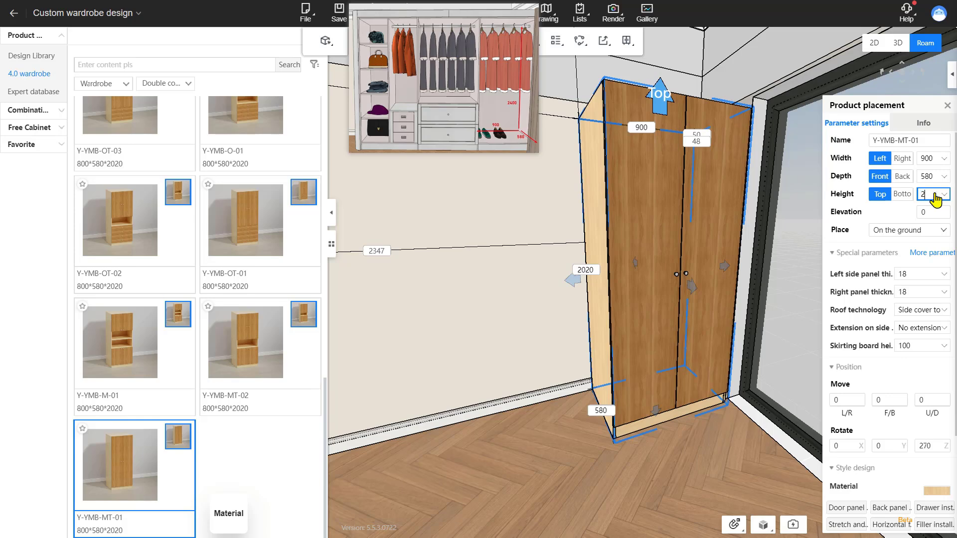
key("Return")
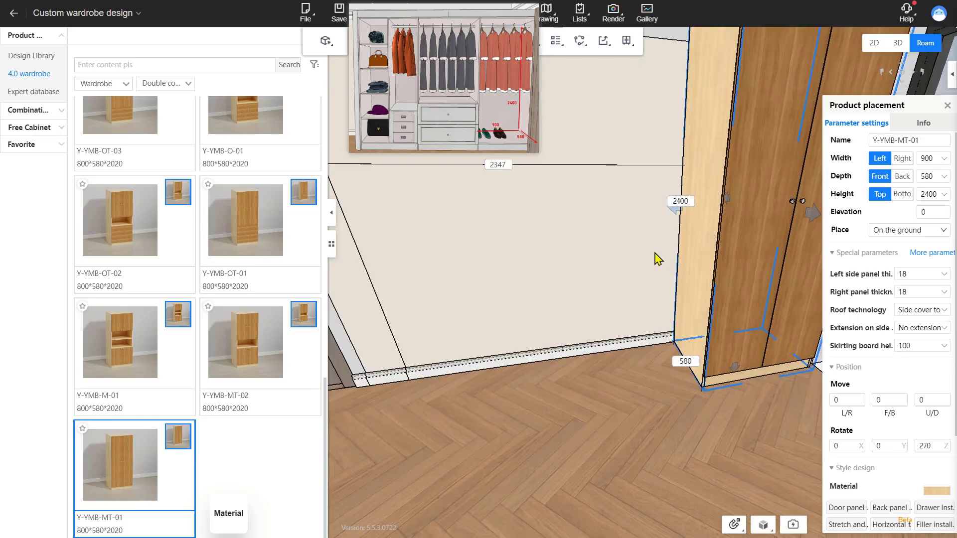
Step: Place a Y-YMB-OT-05 wardrobe beside the first one and set its width to 900 mm
scroll(237, 470, "up", 4)
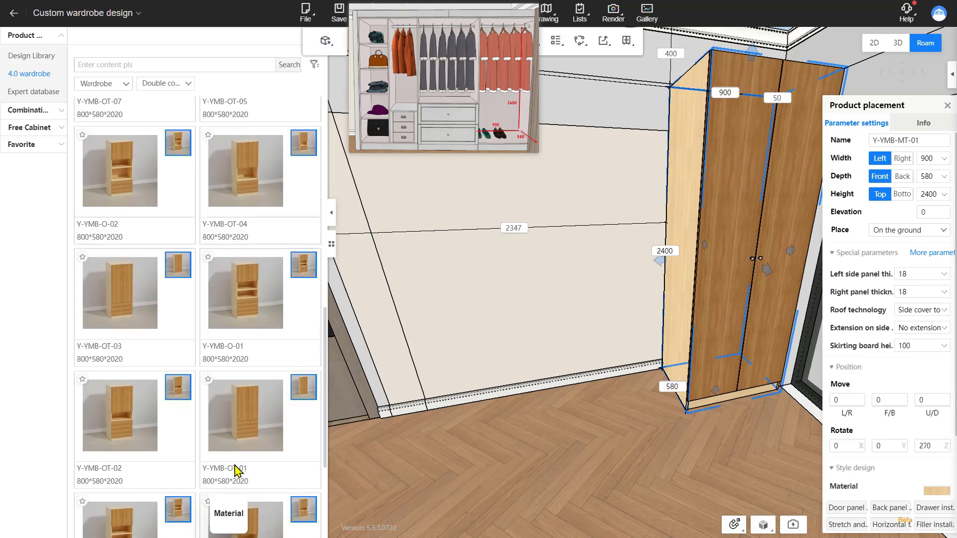
scroll(237, 471, "up", 4)
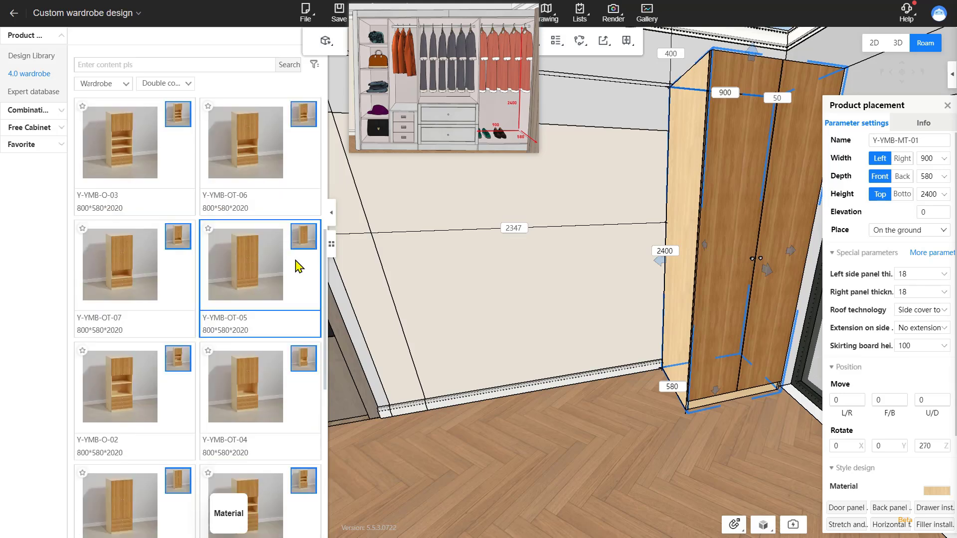
left_click(264, 272)
left_click(665, 333)
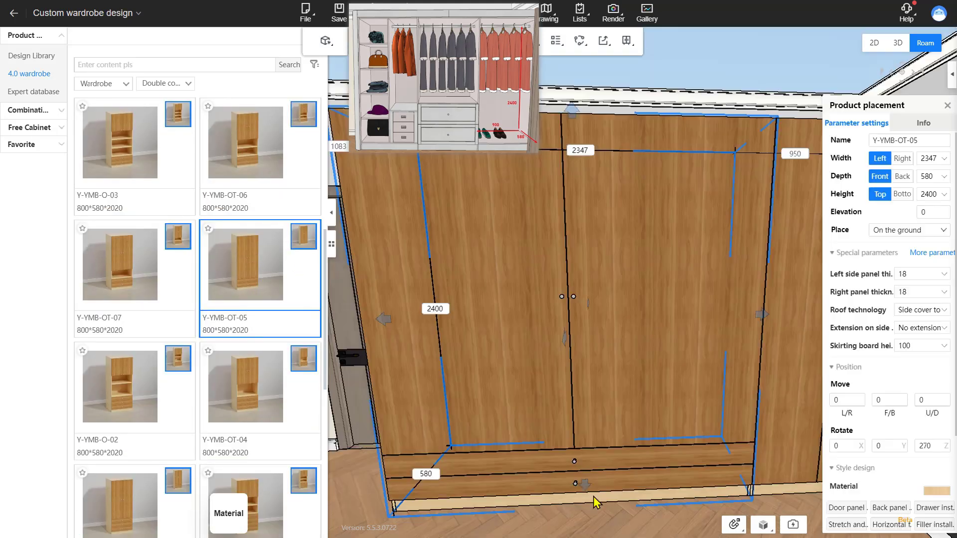
left_click(929, 158)
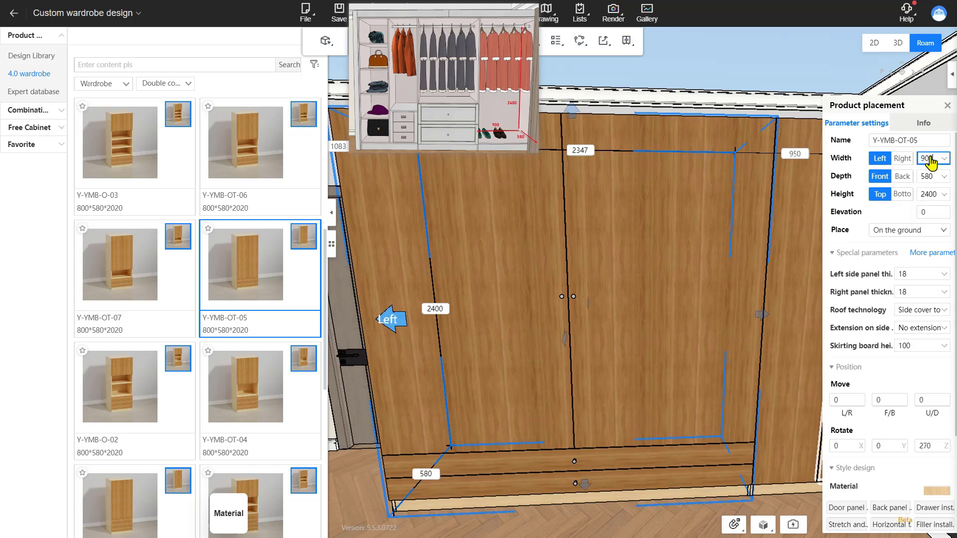
type("900")
key("Return")
Step: Copy the first wardrobe once to the left with a spacing of 900
left_click(933, 194)
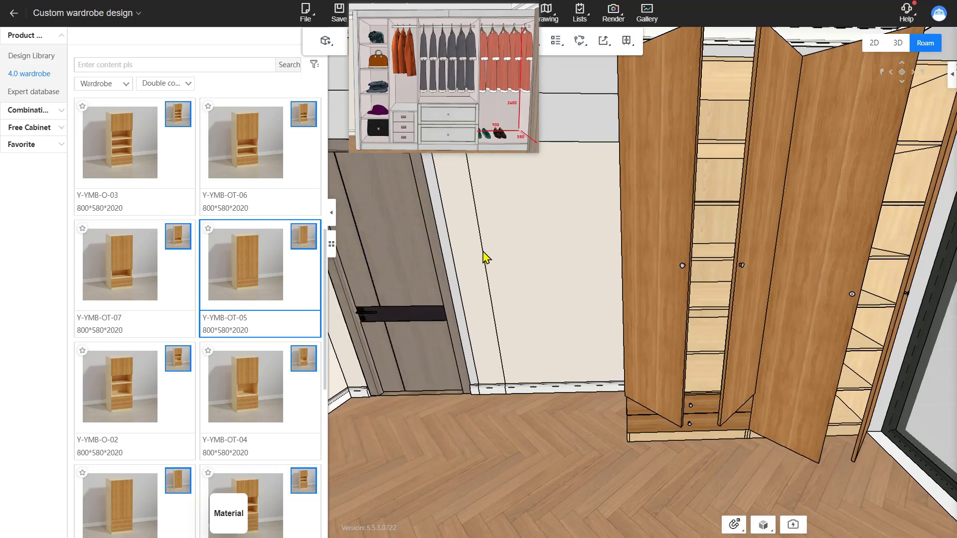
right_click_drag(483, 251, 485, 246)
mouse_move(571, 333)
right_mouse_down()
mouse_move(591, 334)
mouse_move(581, 344)
right_mouse_up()
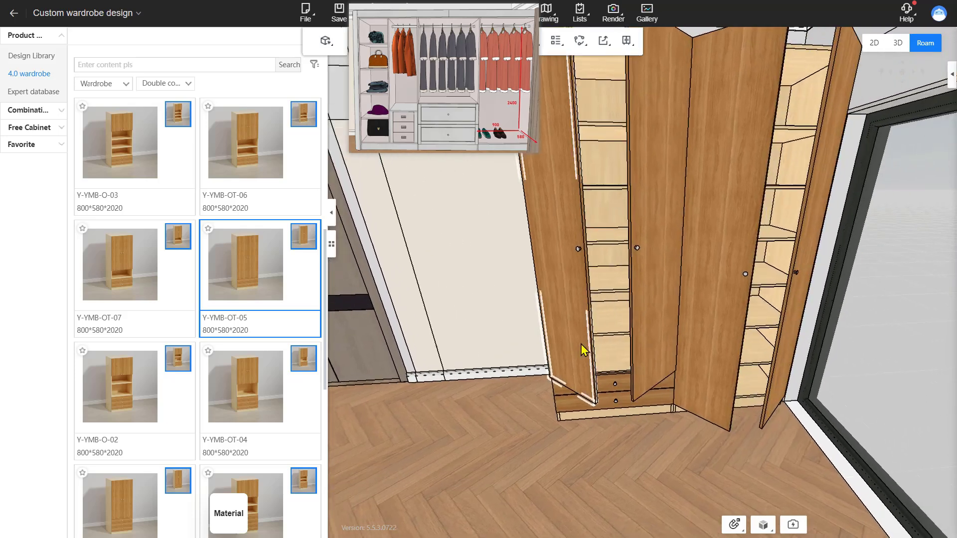
scroll(579, 351, "down", 3)
scroll(701, 199, "up", 3)
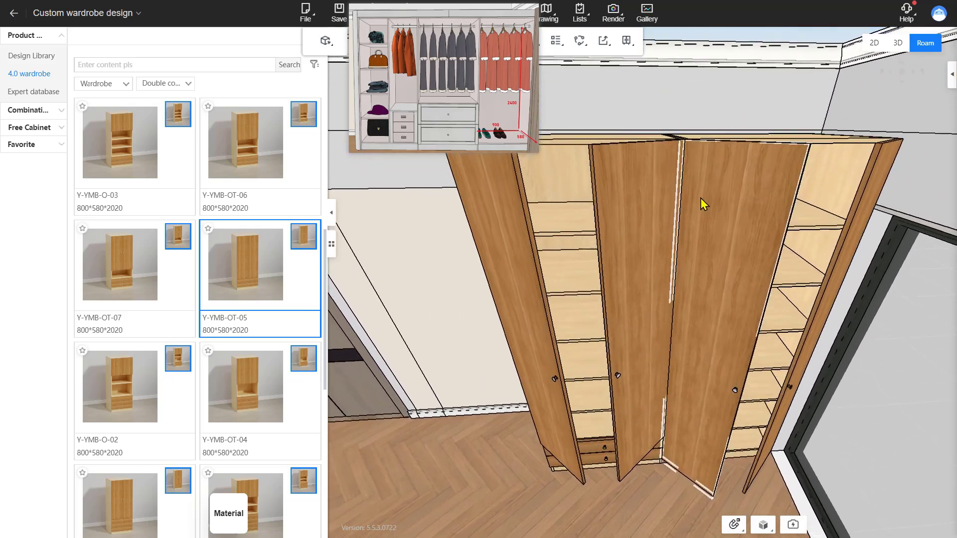
left_click(725, 144)
left_click(725, 139)
key("ctrl+c")
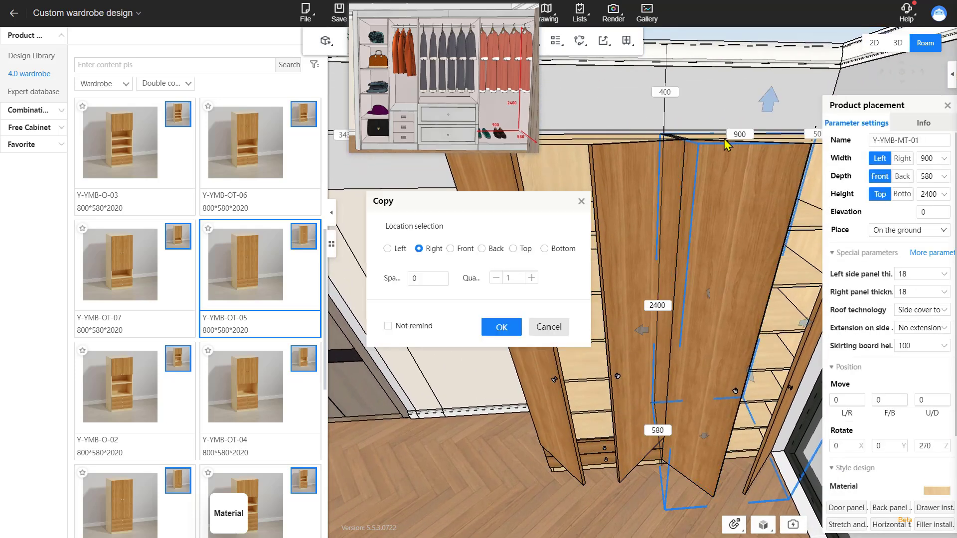
left_click(388, 249)
left_click(428, 278)
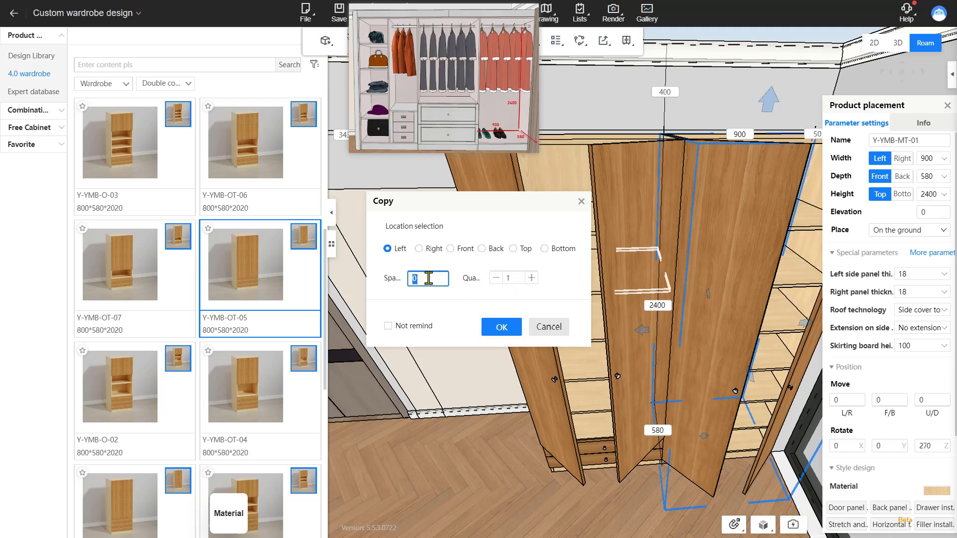
left_click(509, 324)
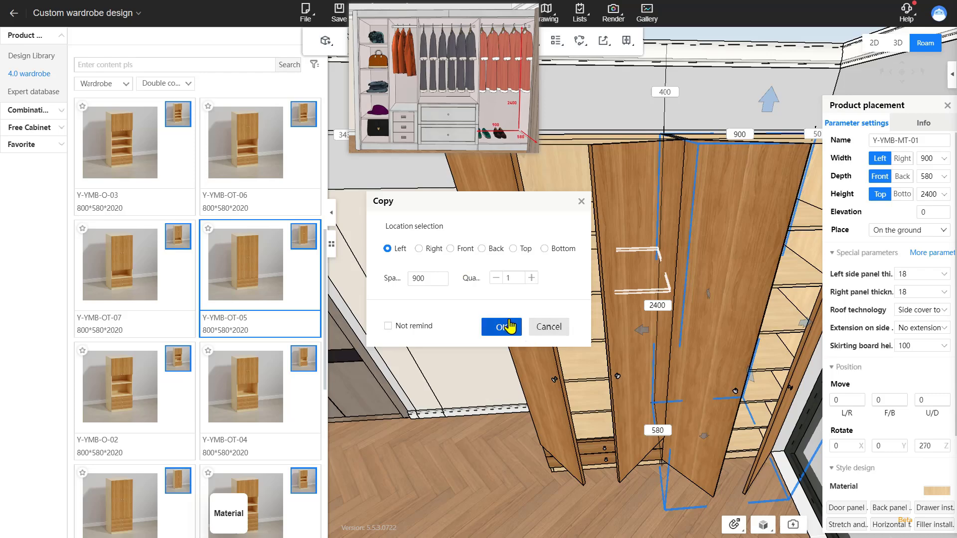
Step: Replace the interior of the selected wardrobe with the GIY-01 function combination and apply the layout
scroll(548, 449, "down", 3)
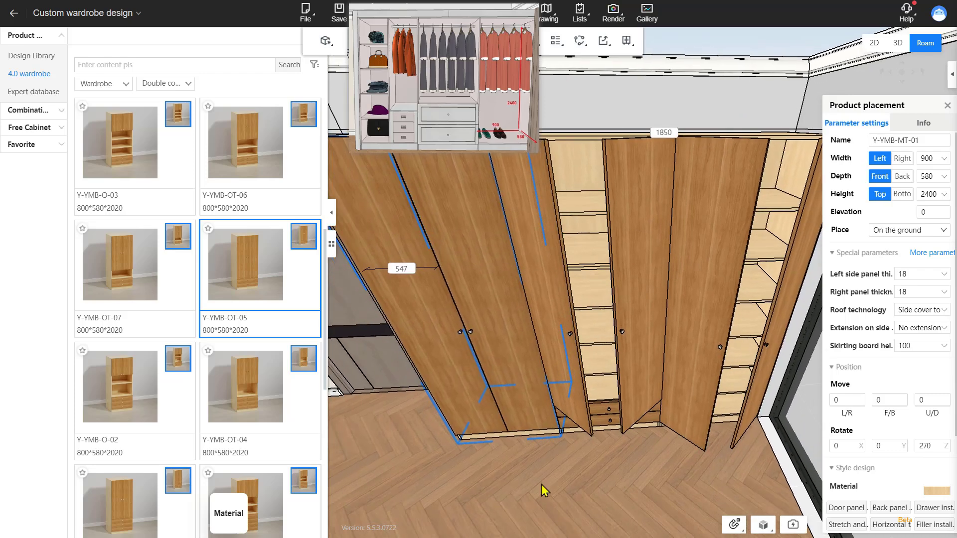
left_click_drag(542, 485, 525, 370)
left_click(656, 229)
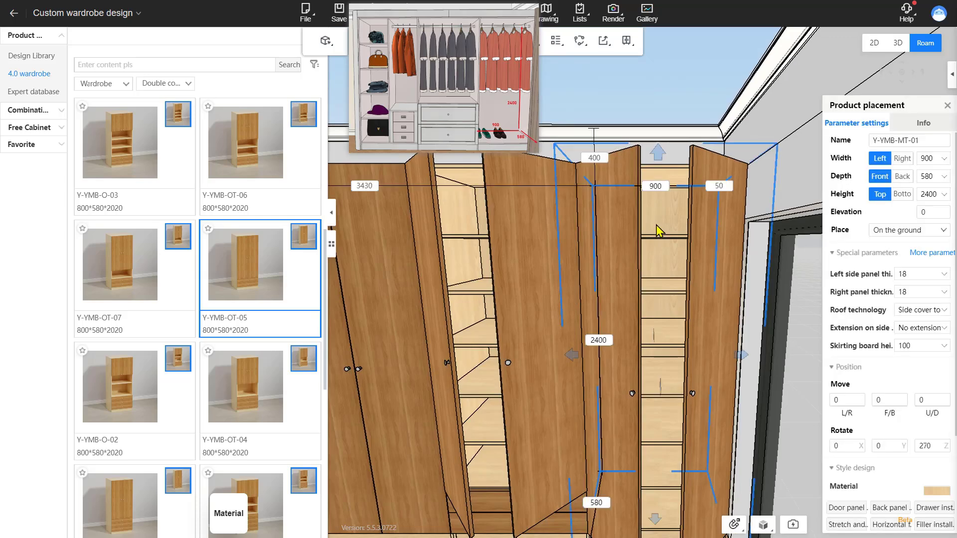
right_click(658, 229)
mouse_move(732, 388)
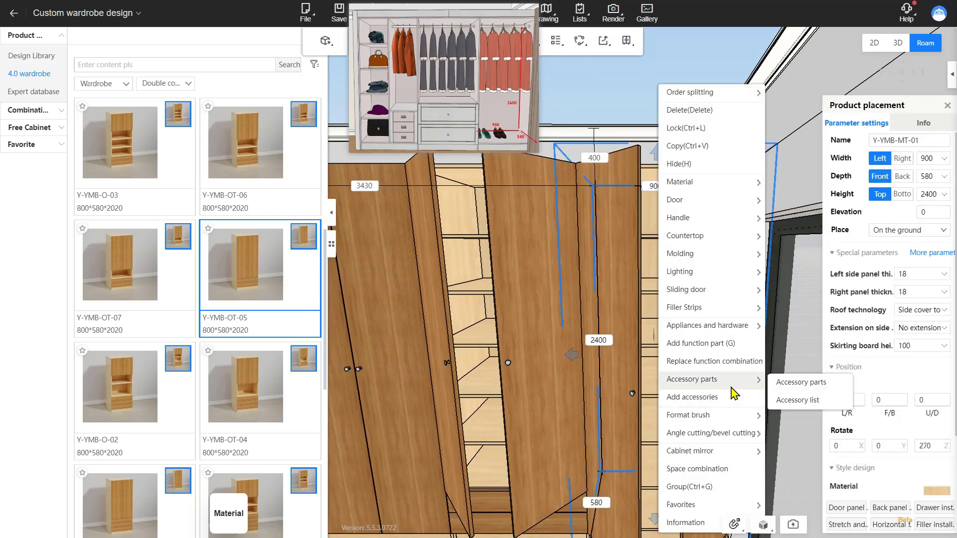
left_click(731, 362)
scroll(131, 359, "down", 10)
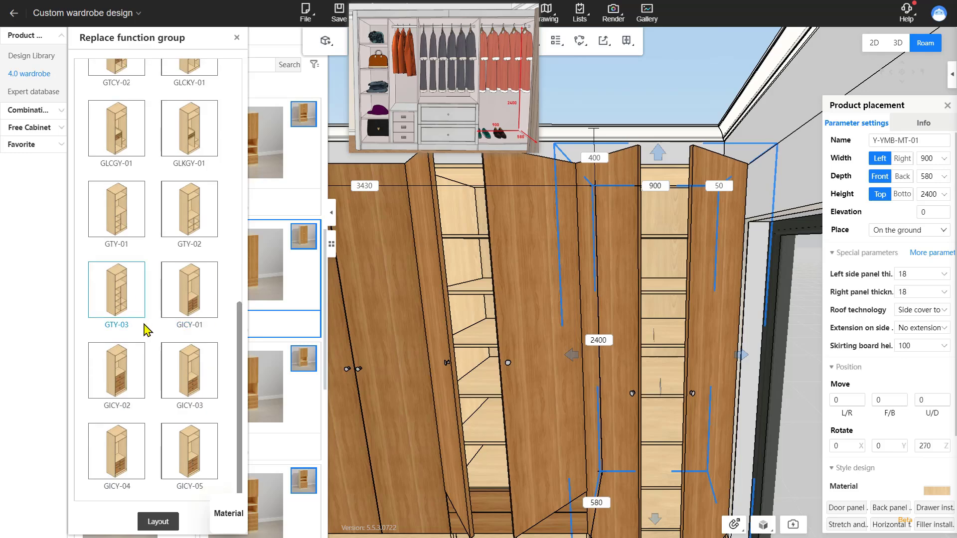
scroll(148, 331, "up", 10)
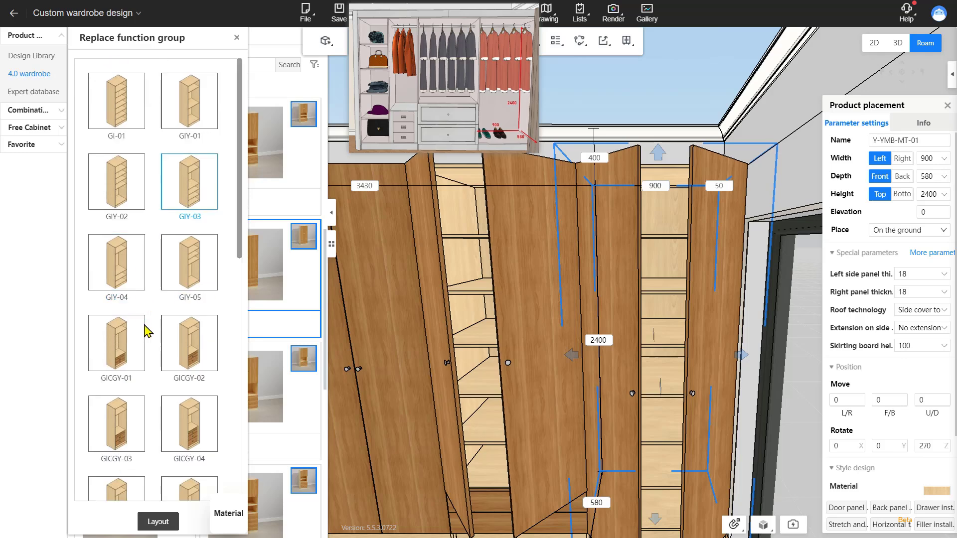
left_click(215, 114)
left_click(160, 521)
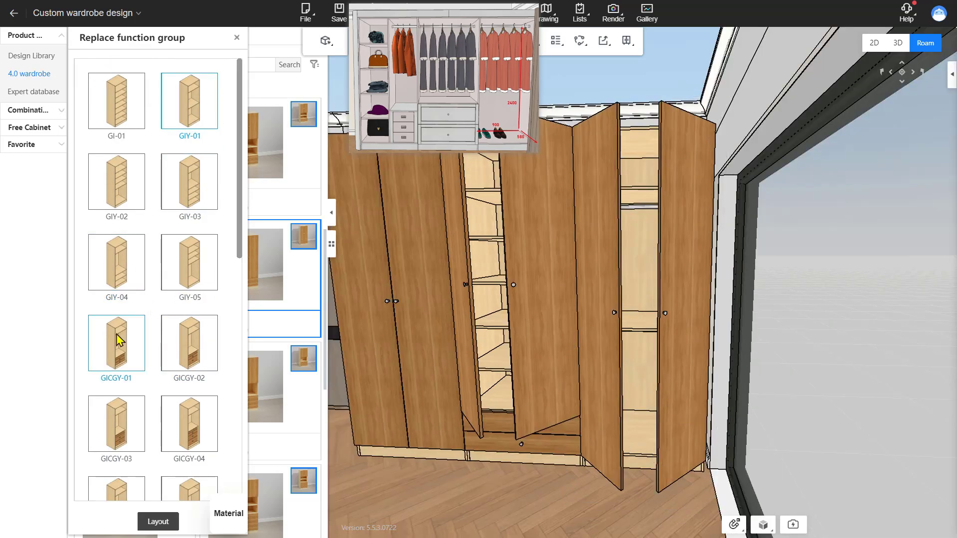
Step: Delete all the doors from the wardrobe row
scroll(120, 341, "down", 10)
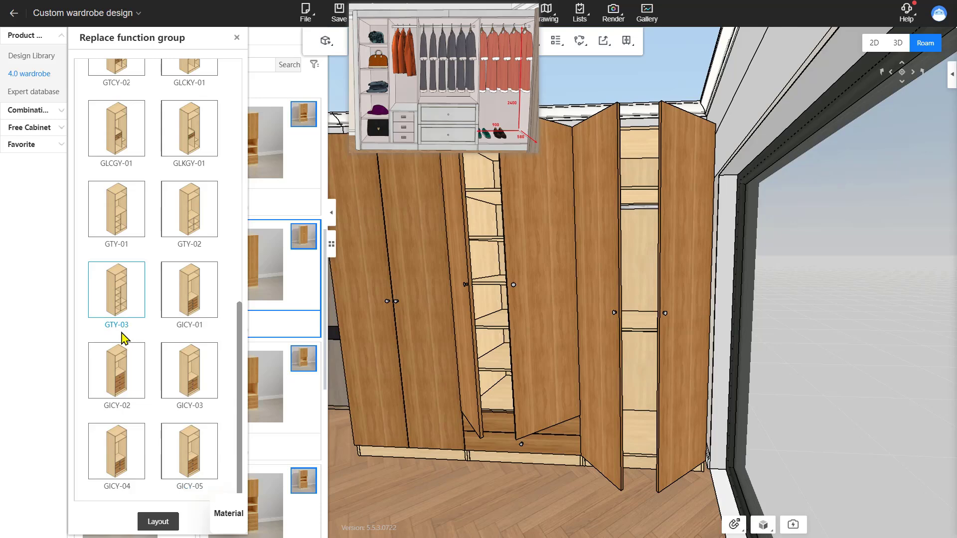
left_click(689, 312)
key("Delete")
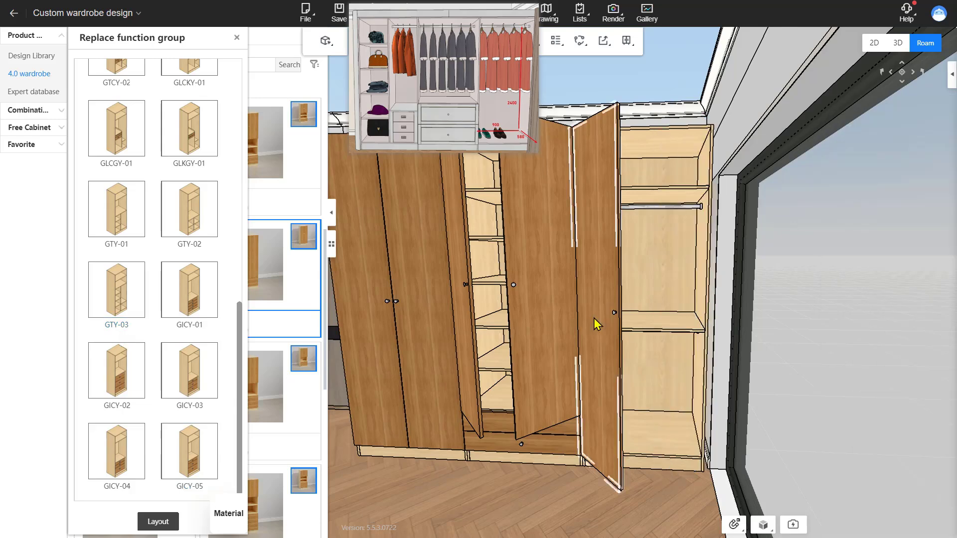
left_click(593, 318)
key("Delete")
left_click(559, 324)
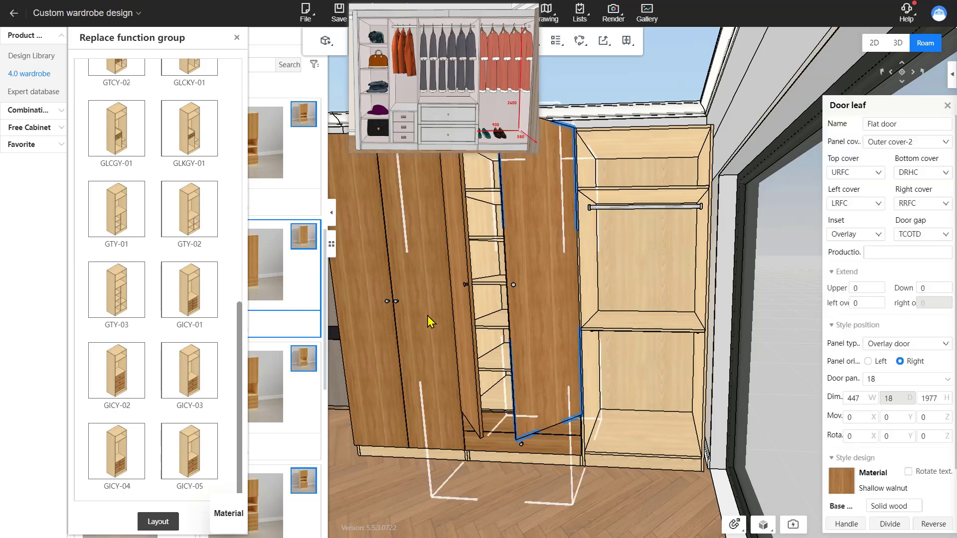
key("Delete")
left_click(431, 322)
key("Delete")
left_click(386, 327)
key("Delete")
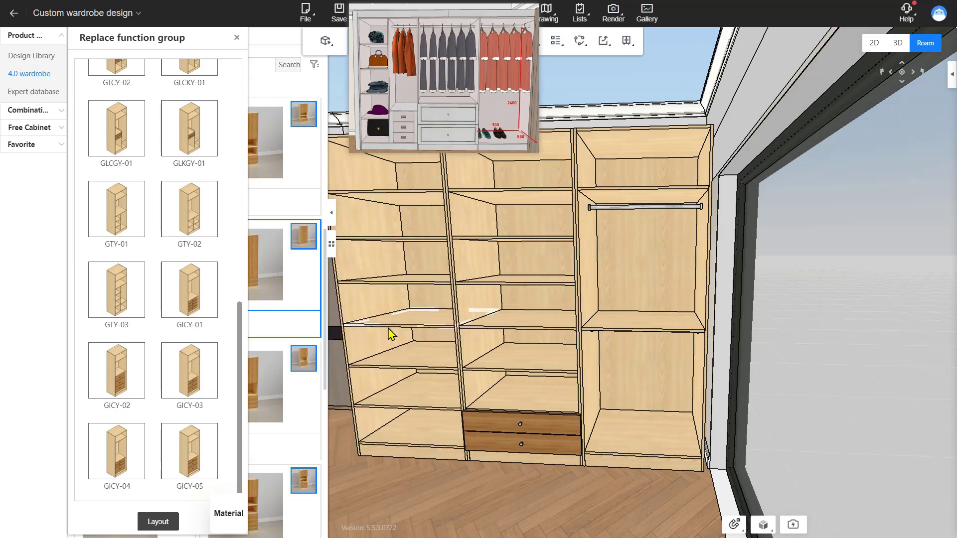
Step: Move the clothes hanger rod up so it sits 50 mm below the top of the cabinet
left_click_drag(629, 194, 631, 245)
left_click(631, 245)
left_click(633, 251)
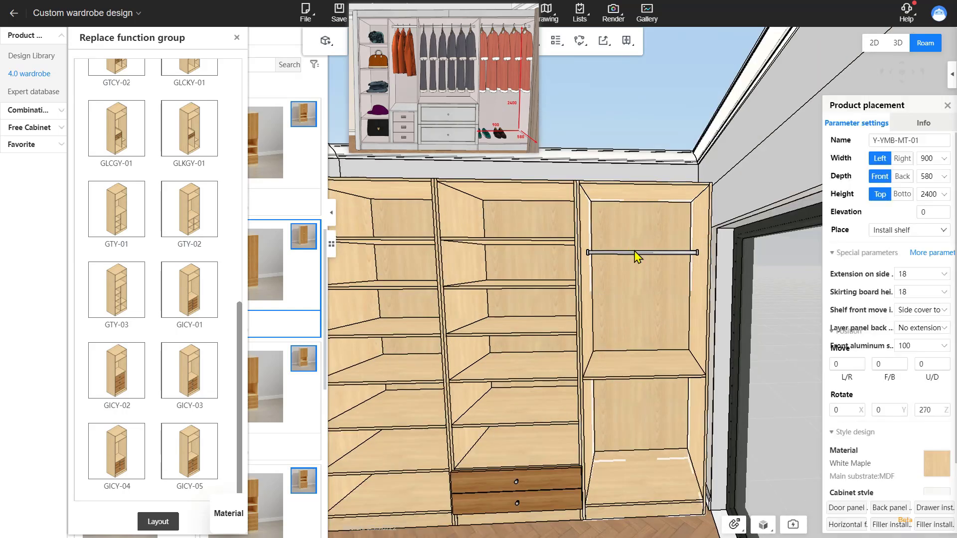
left_click(638, 253)
left_click(643, 222)
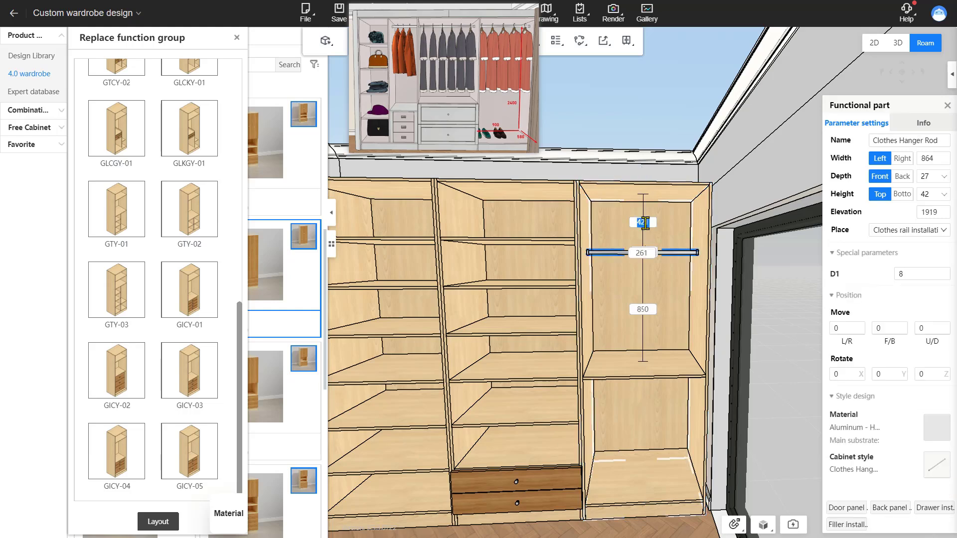
type("50")
key("Return")
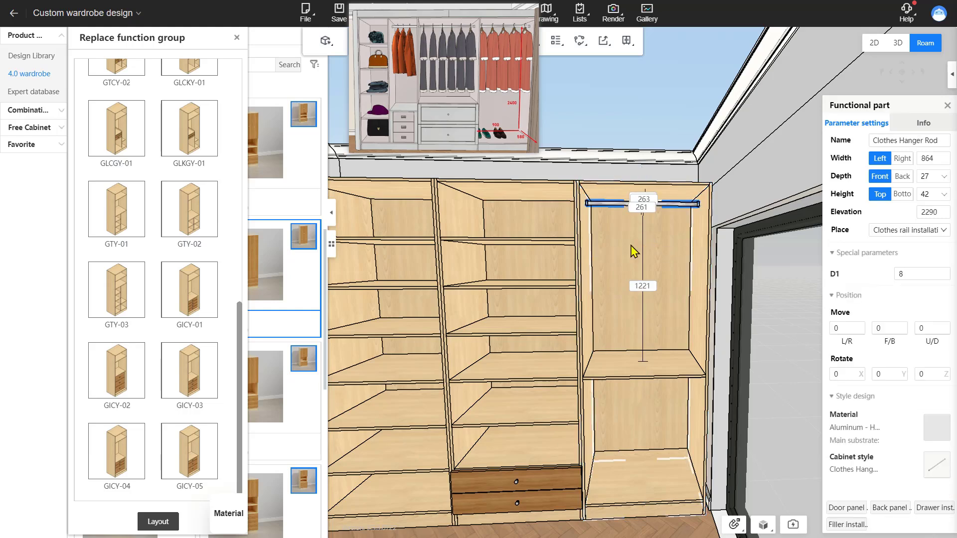
Step: Delete the two lower clothes hanger rods from the right-hand wardrobe, keeping only the top rod
left_click(645, 369)
key("Delete")
left_click(646, 373)
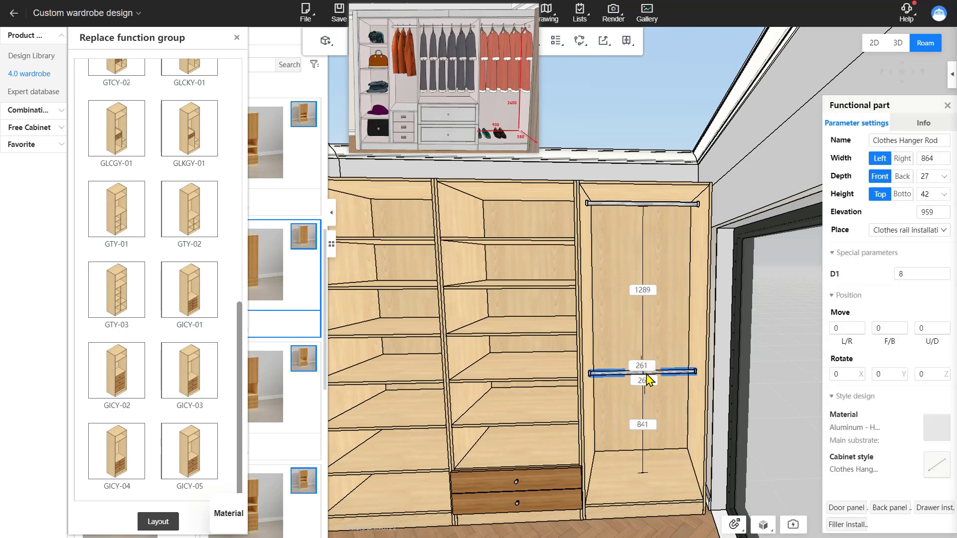
key("Delete")
Step: Replace the middle wardrobe's interior with the GICY-01 function combination
left_click(507, 226)
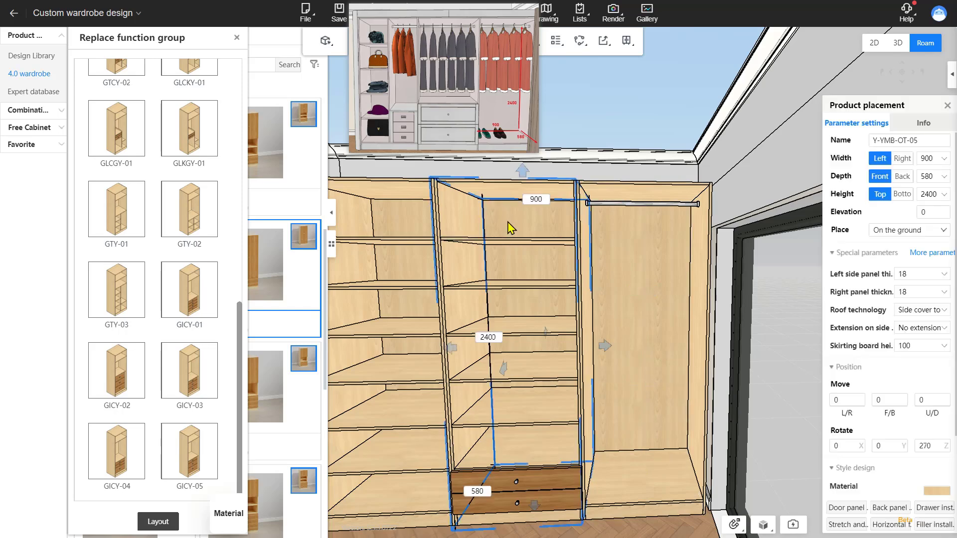
right_click(509, 226)
left_click(580, 366)
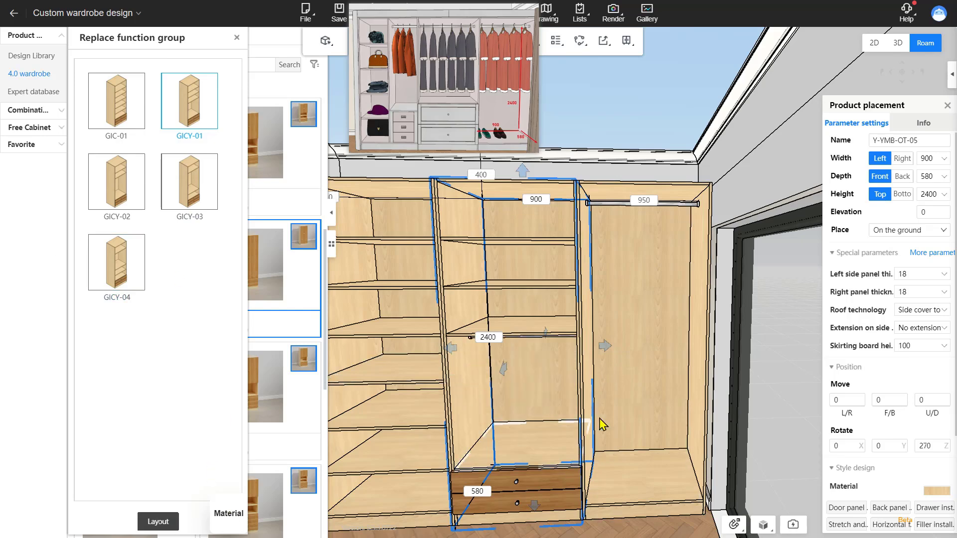
left_click(625, 384)
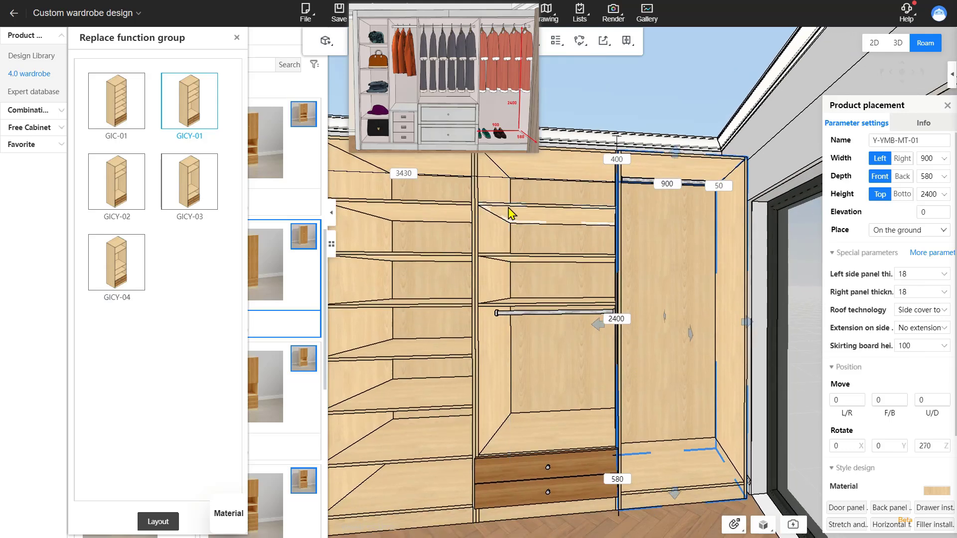
Step: Delete the upper shelves from the middle wardrobe's interior
left_click(509, 208)
key("Delete")
left_click(561, 261)
key("Delete")
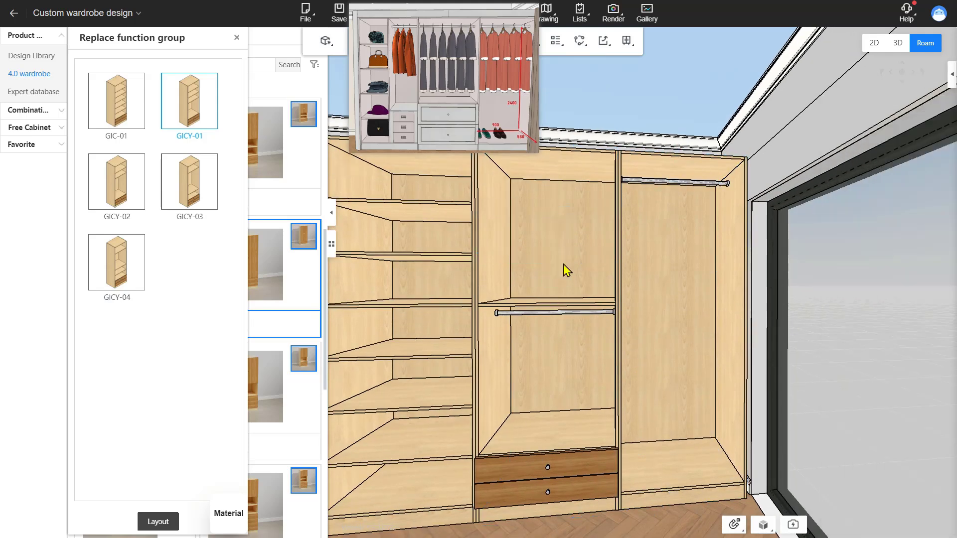
left_click(566, 304)
key("Delete")
Step: Move the middle wardrobe's clothes hanger rod up to sit just below the top of the cabinet
left_click(565, 307)
left_click(566, 310)
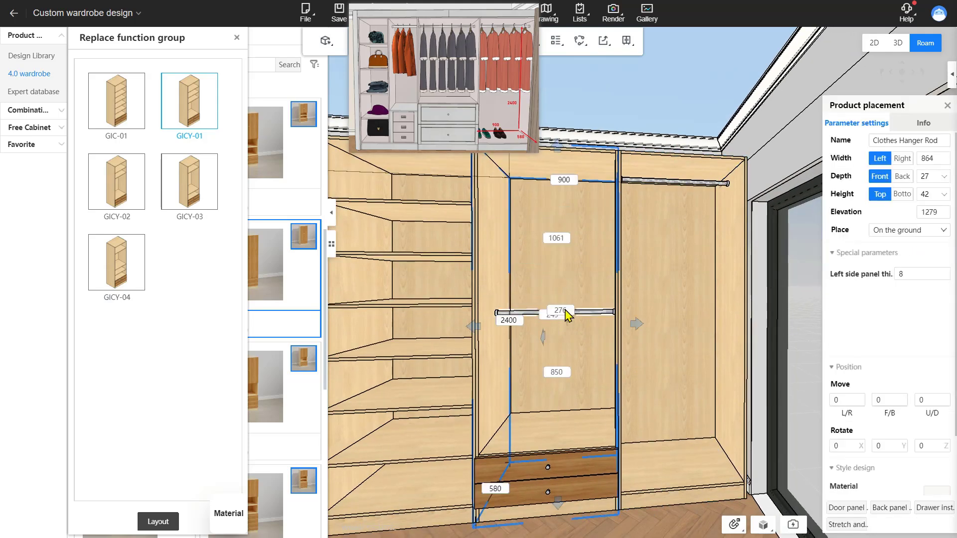
left_click(553, 239)
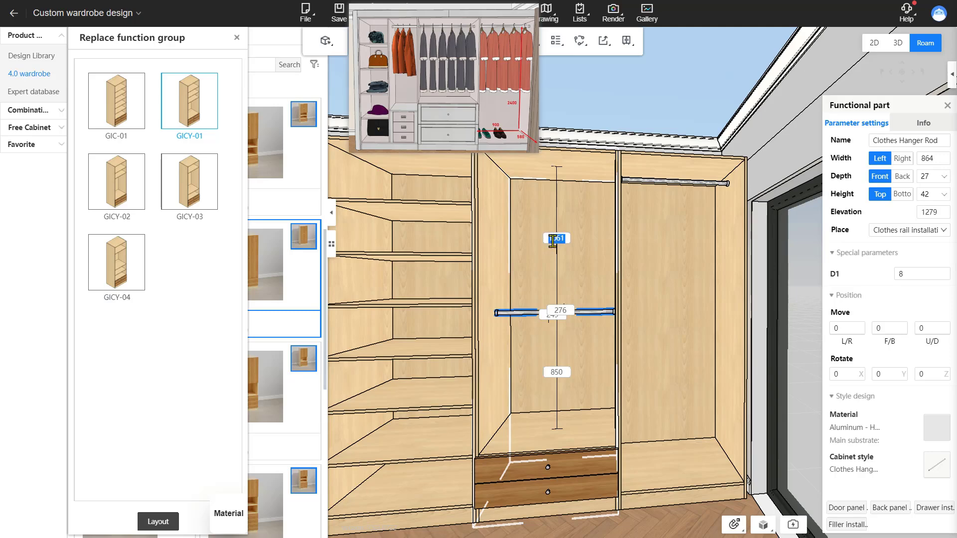
key("Return")
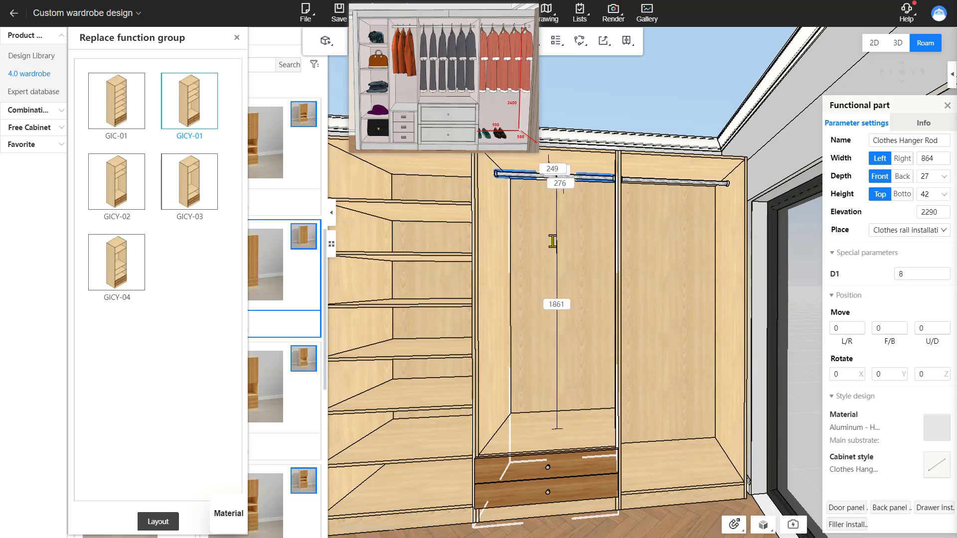
Step: Delete the whole wardrobe run from the wall
left_click(582, 275)
scroll(574, 304, "down", 3)
right_click_drag(566, 323, 552, 486)
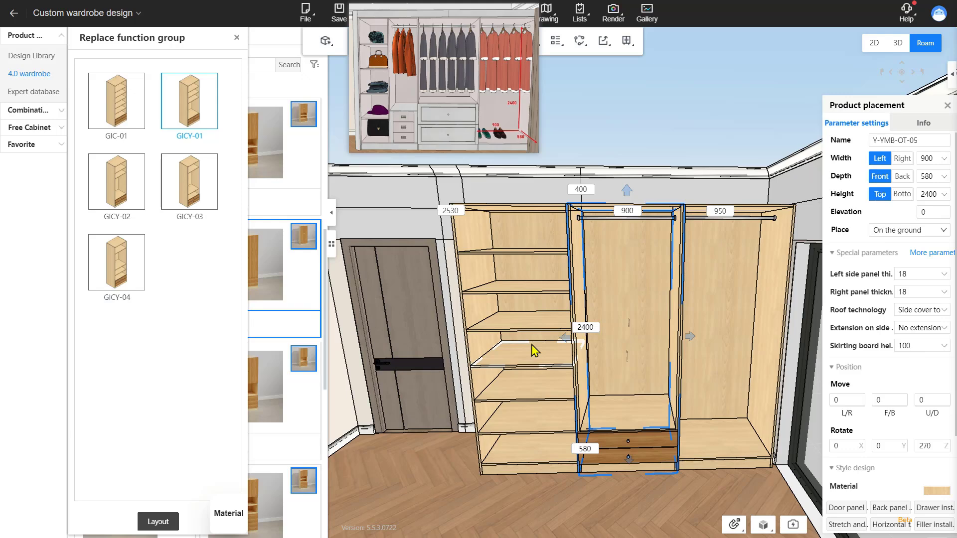
right_click_drag(573, 313, 539, 231)
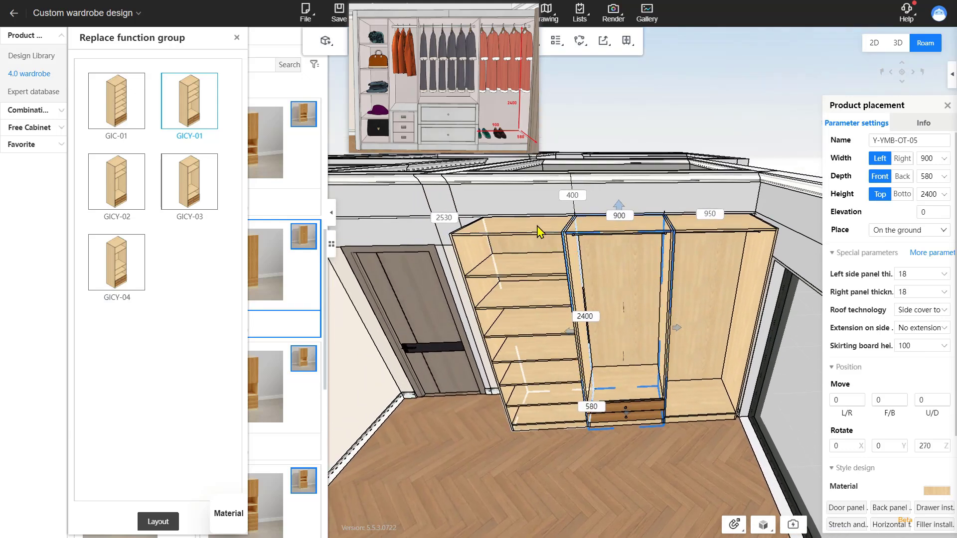
left_click(538, 230)
key("Delete")
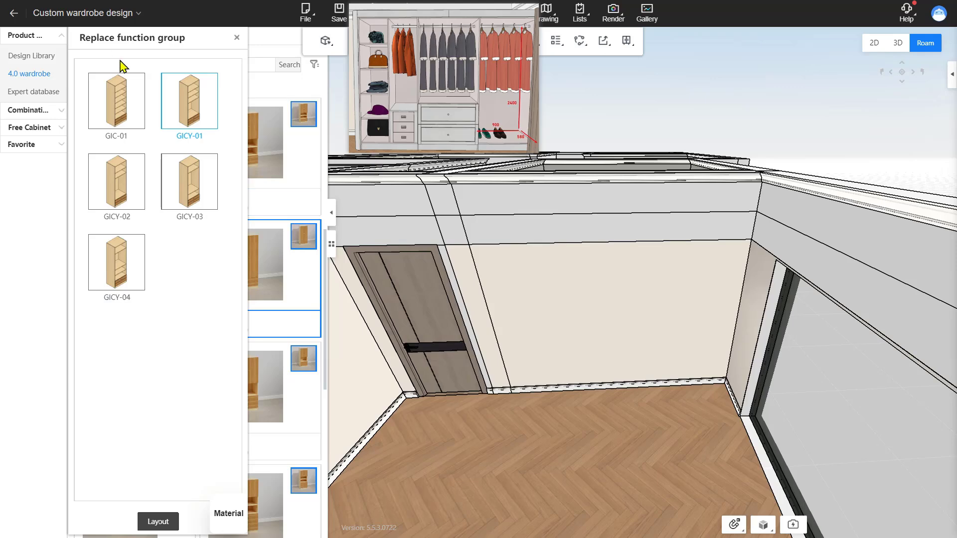
Step: Filter the wardrobe library to single columns and place a Frame cabinet against the wall
left_click(236, 39)
left_click(187, 85)
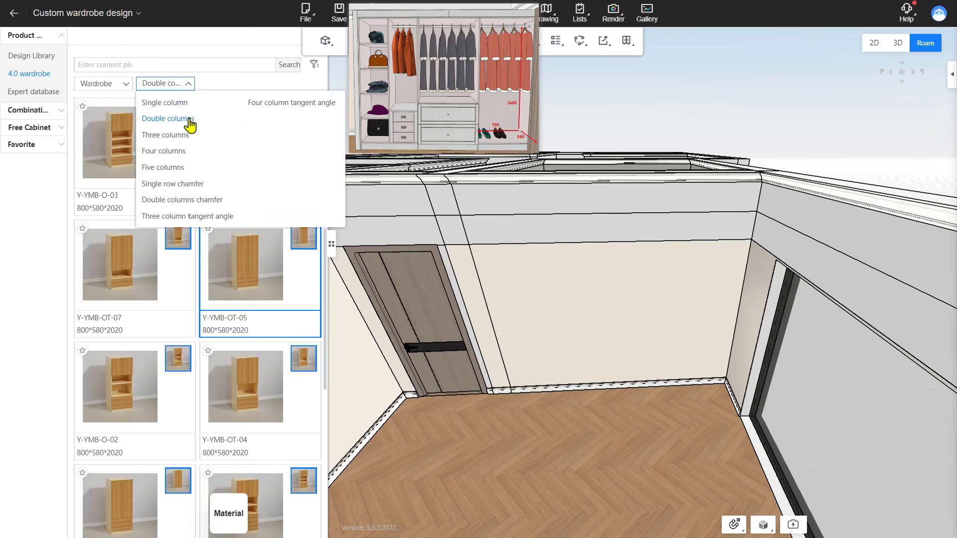
left_click(158, 99)
scroll(611, 386, "up", 2)
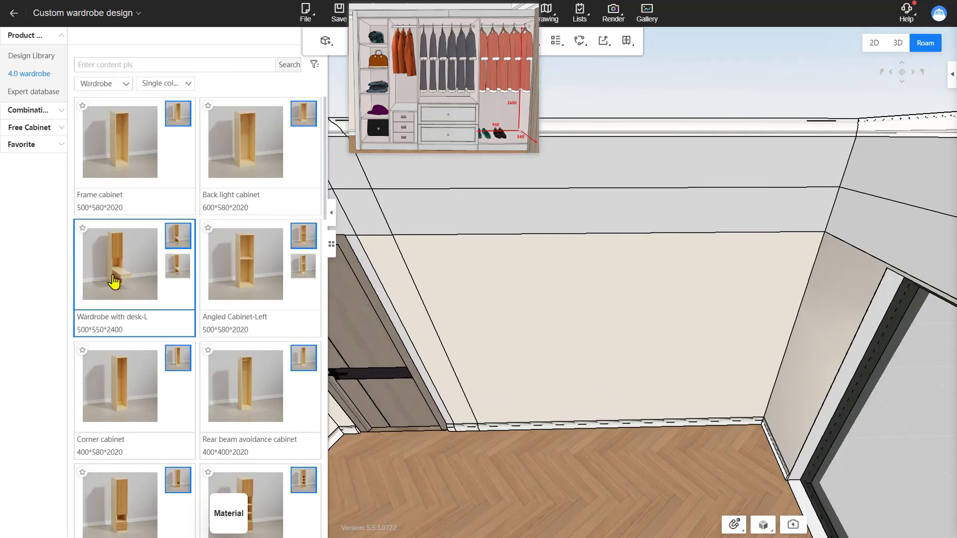
left_click_drag(105, 169, 766, 257)
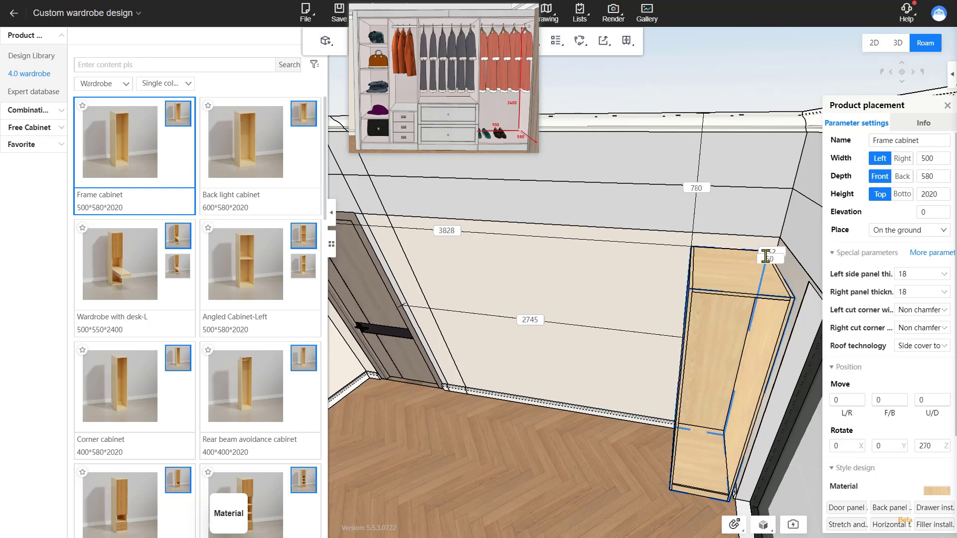
Step: Set the frame cabinet's width to 900 and its height to 2400
left_click(722, 288)
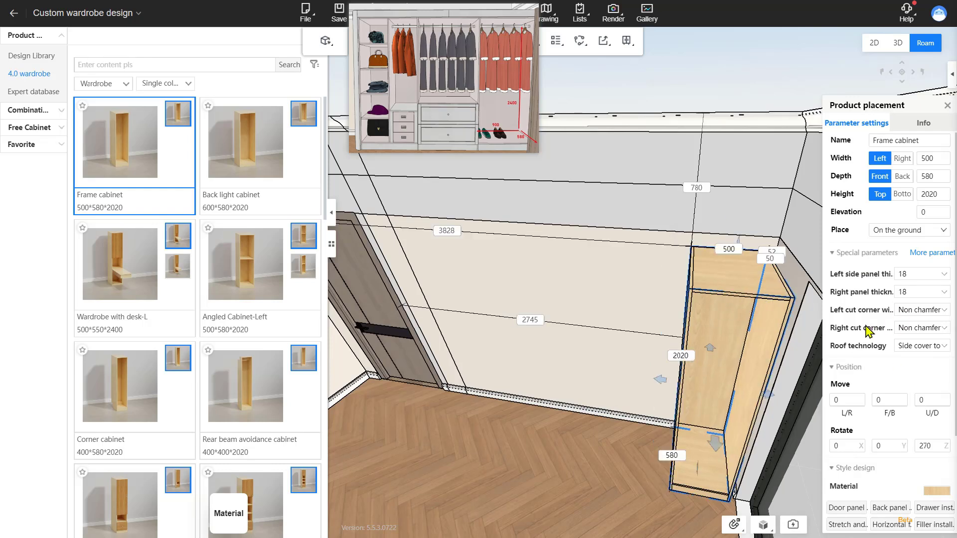
left_click(922, 161)
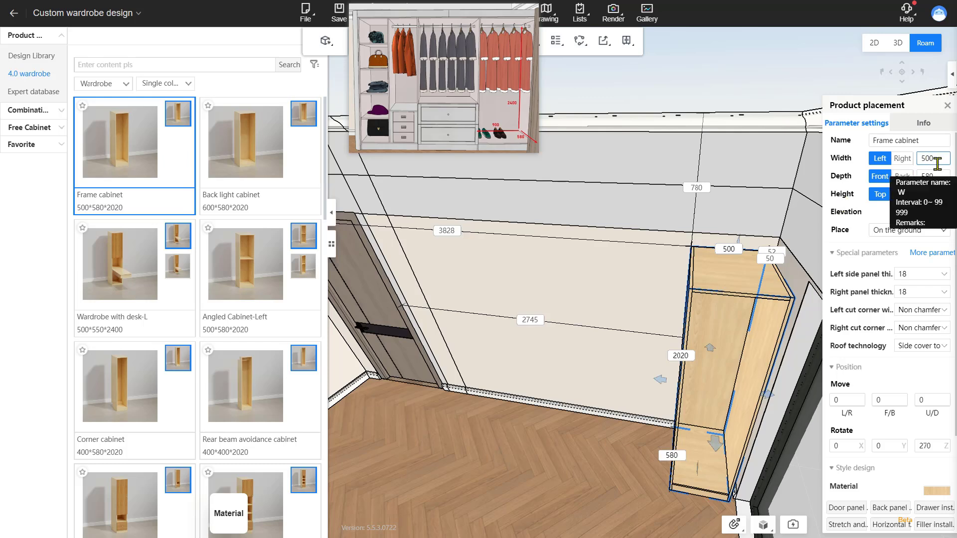
double_click(937, 164)
key("Return")
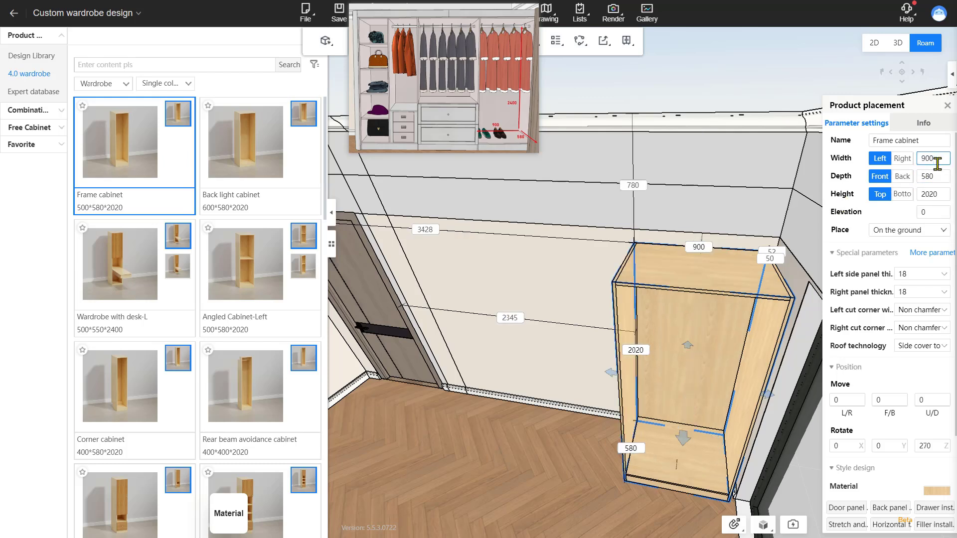
double_click(942, 196)
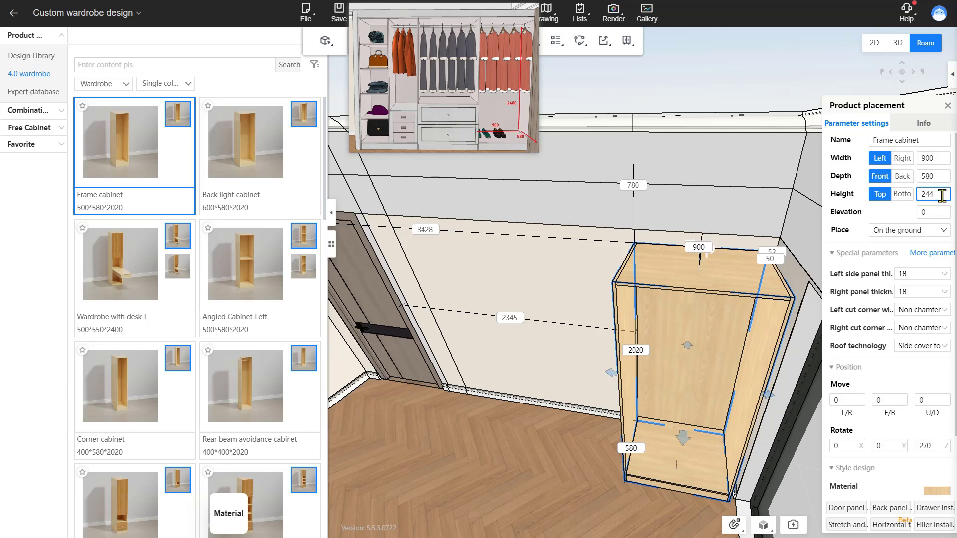
key("Return")
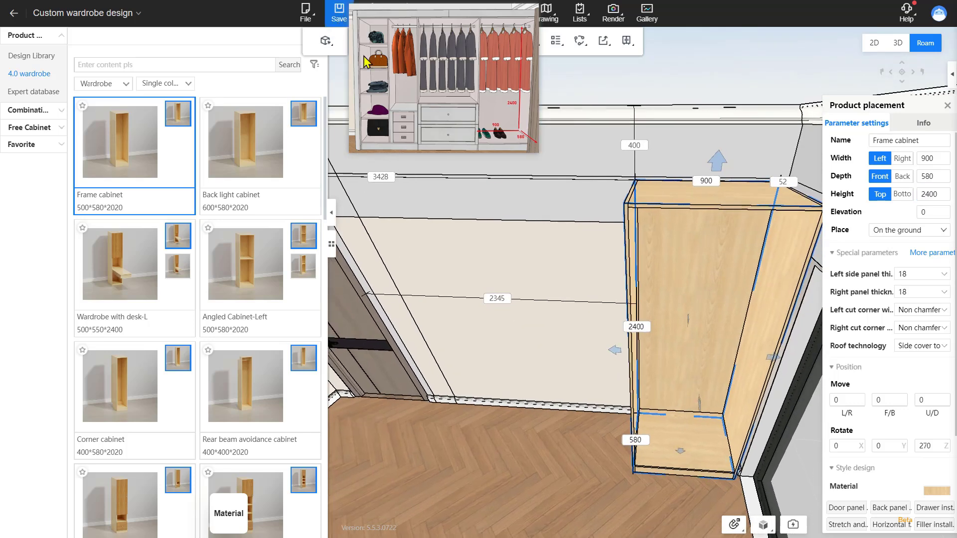
Step: Copy the frame cabinet to the left
key("ctrl+c")
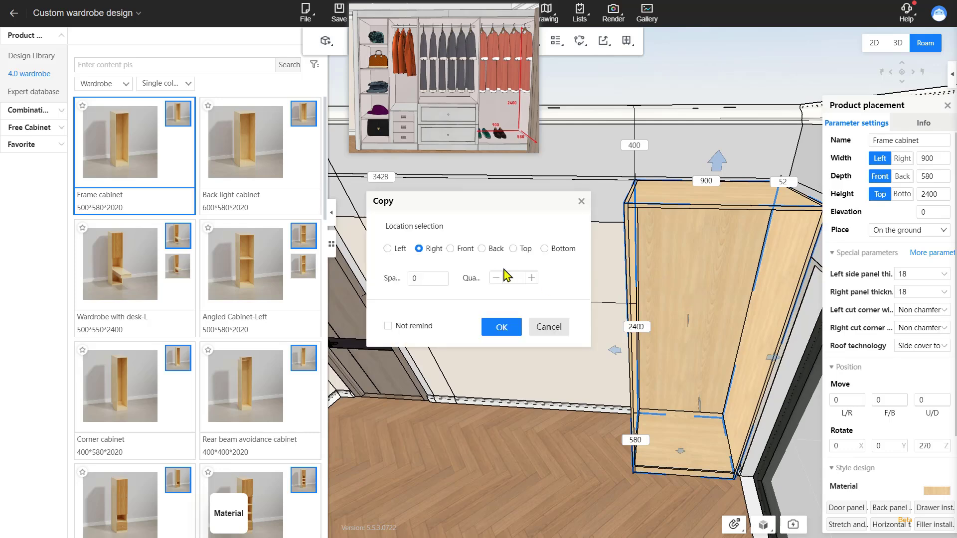
left_click(399, 249)
left_click(498, 327)
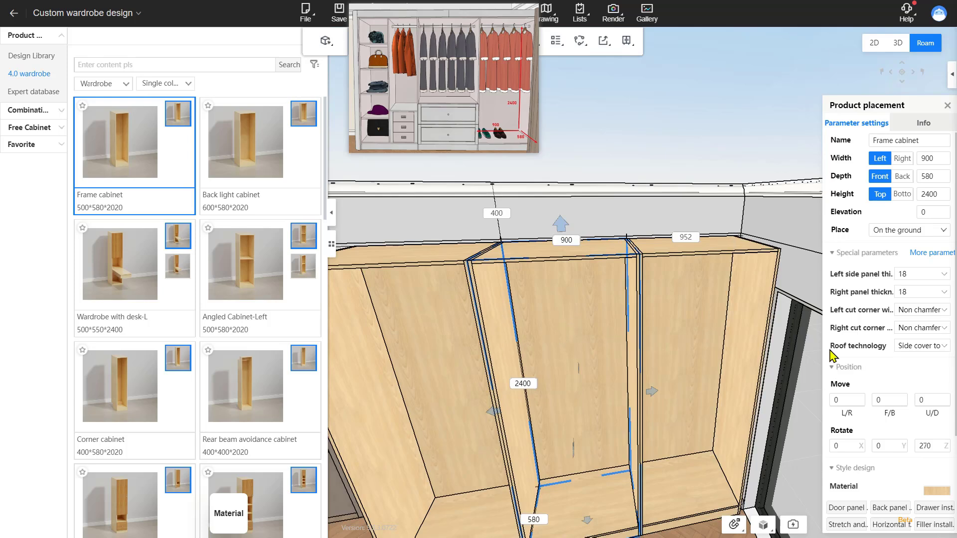
Step: Set both the left and right side panels of the selected cabinet to No side plate
left_click(942, 273)
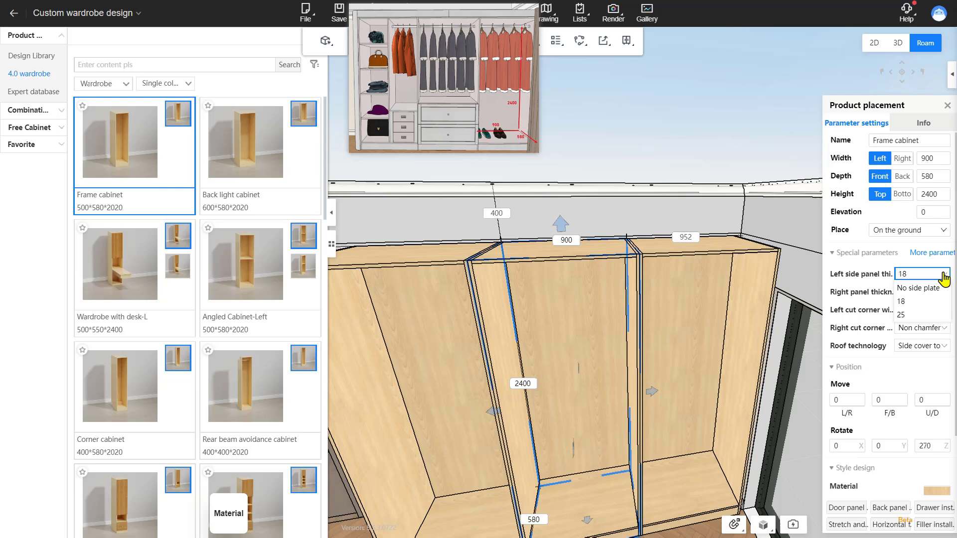
left_click(919, 288)
left_click(939, 292)
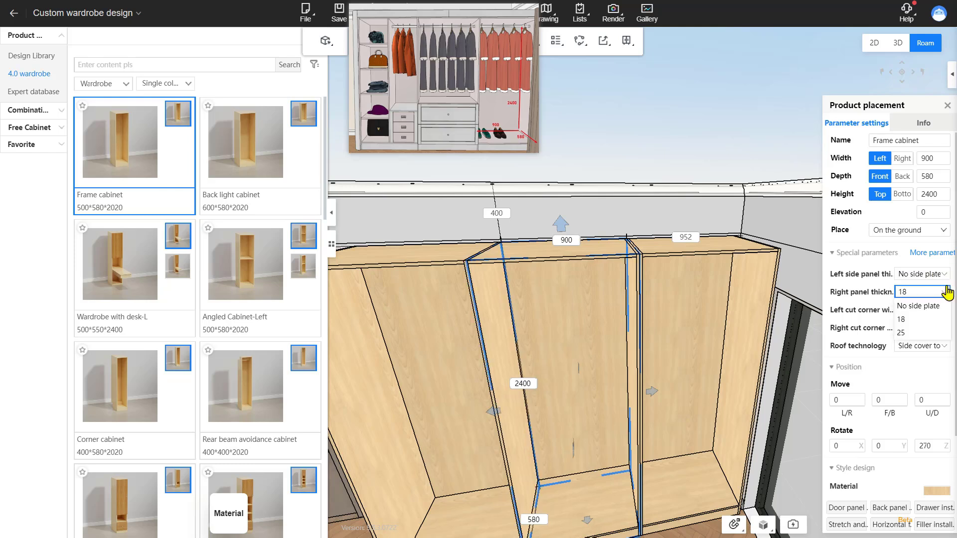
left_click(926, 306)
left_click(617, 217)
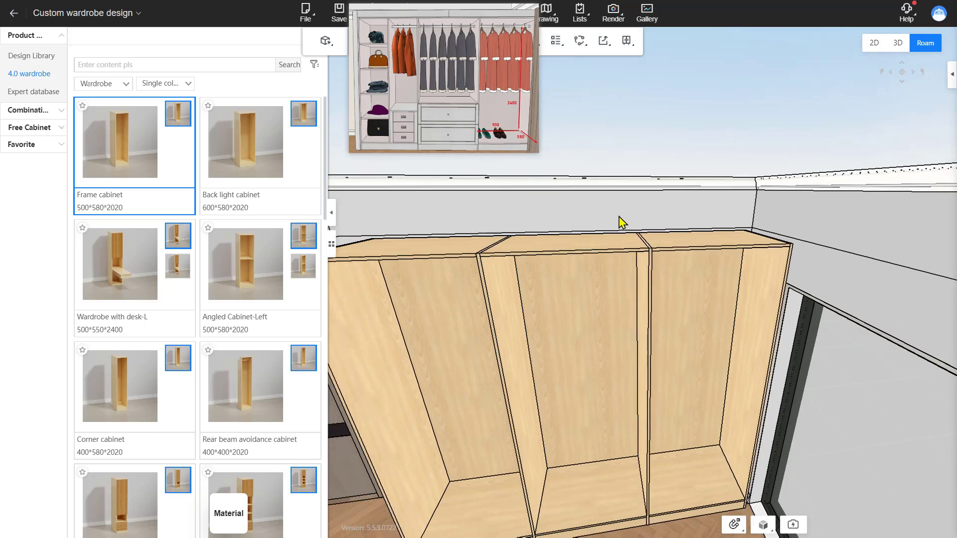
Step: Add a clothes hanger rod to the right-hand frame cabinet, 50 mm below its top
scroll(638, 283, "down", 5)
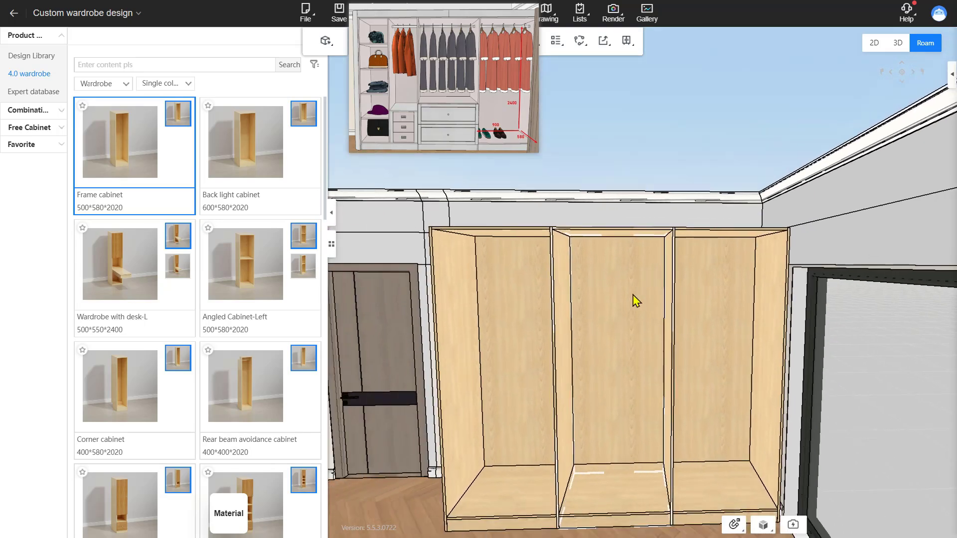
right_click_drag(633, 294, 642, 334)
right_click_drag(610, 365, 617, 368)
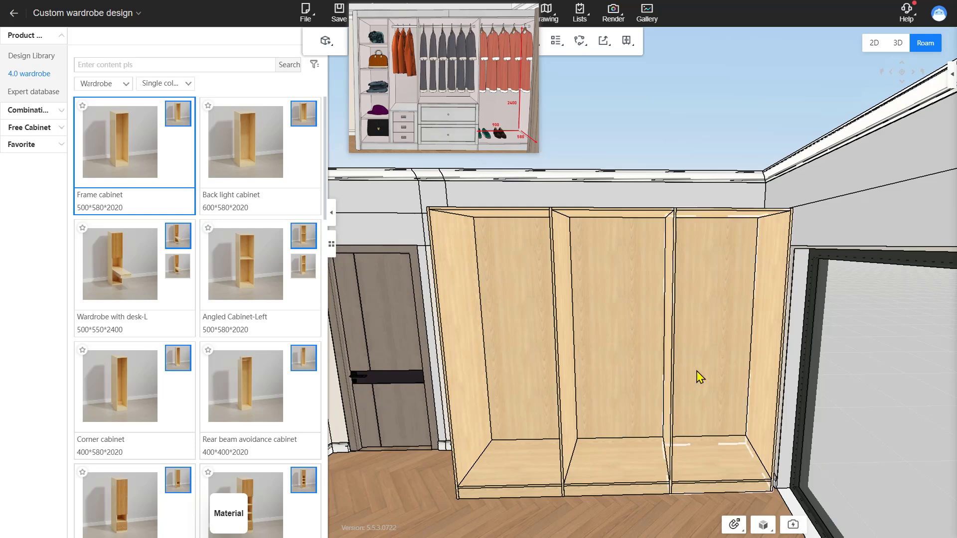
scroll(617, 364, "up", 5)
key("Right")
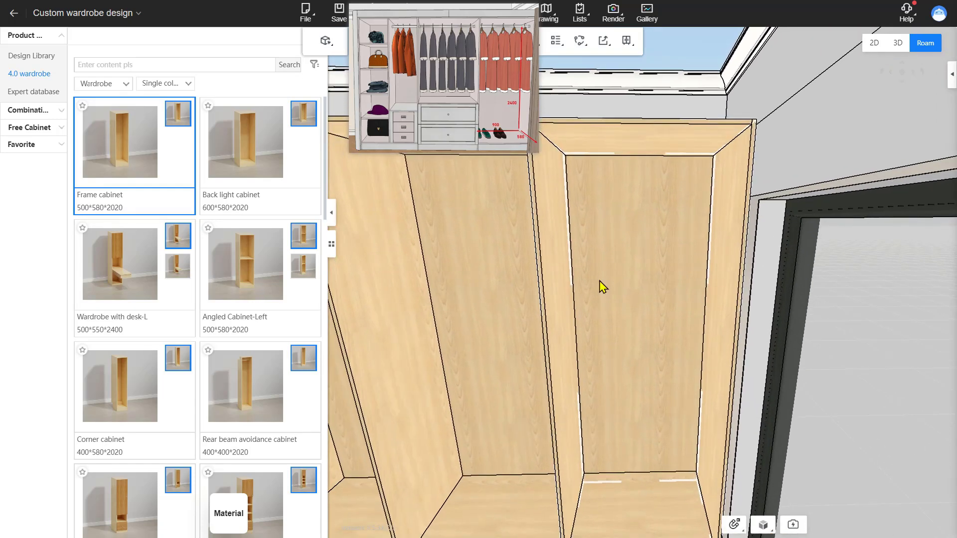
left_click(608, 297)
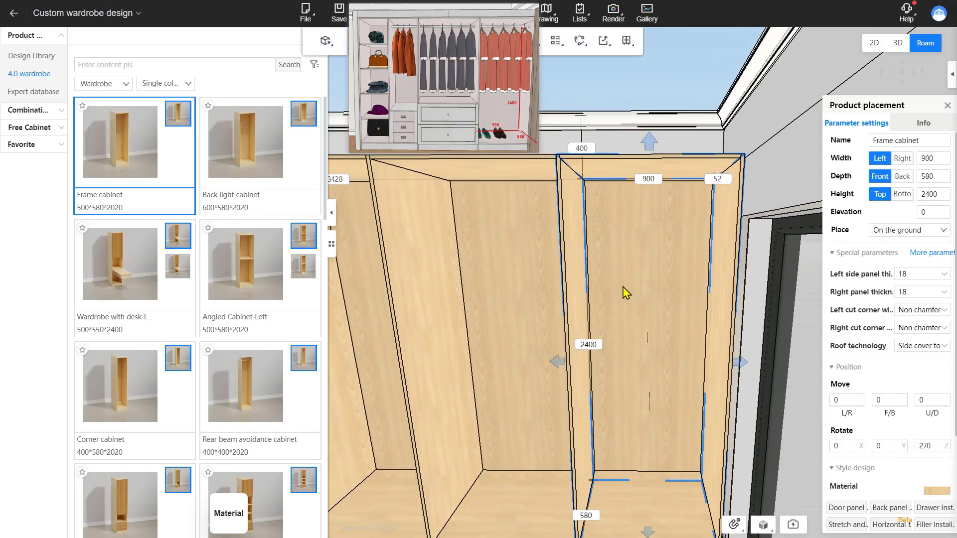
key("space")
left_click(320, 245)
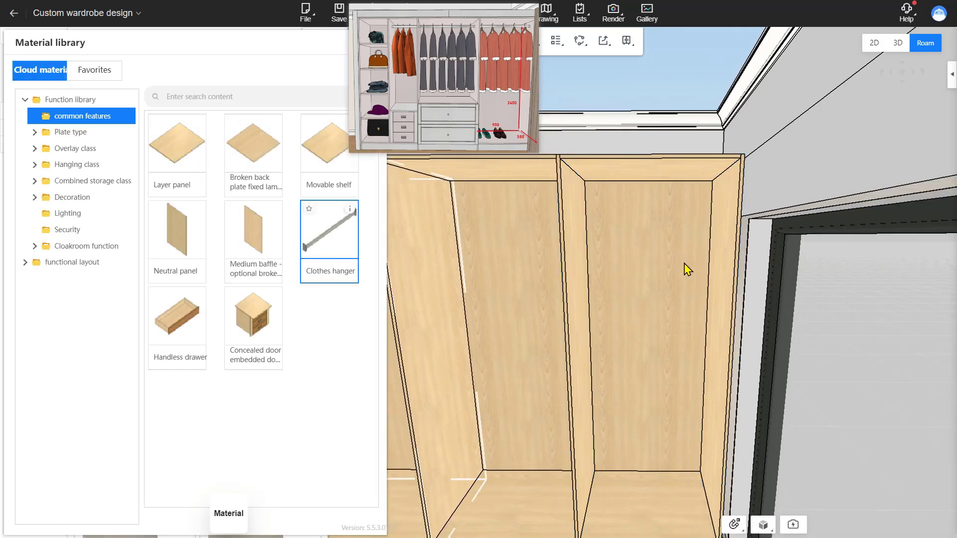
left_click(668, 208)
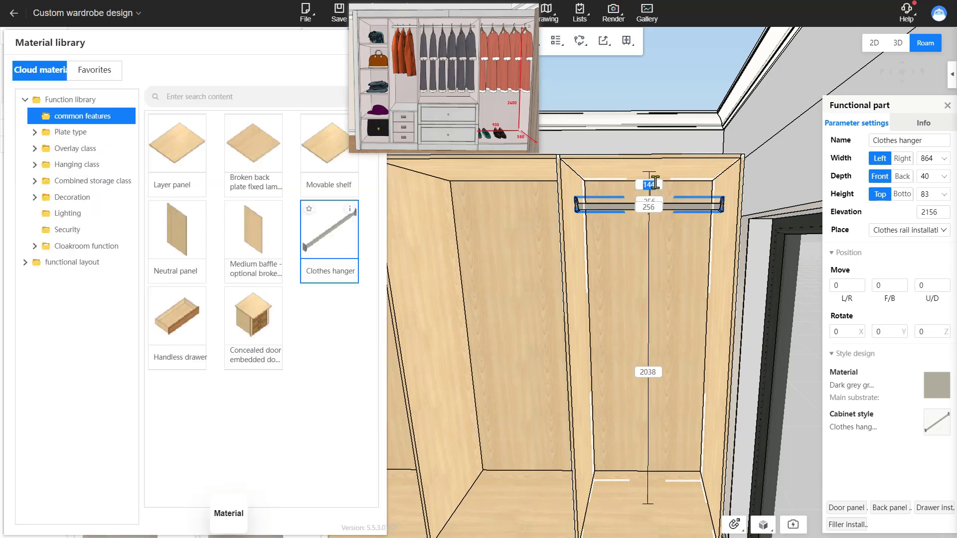
key("Return")
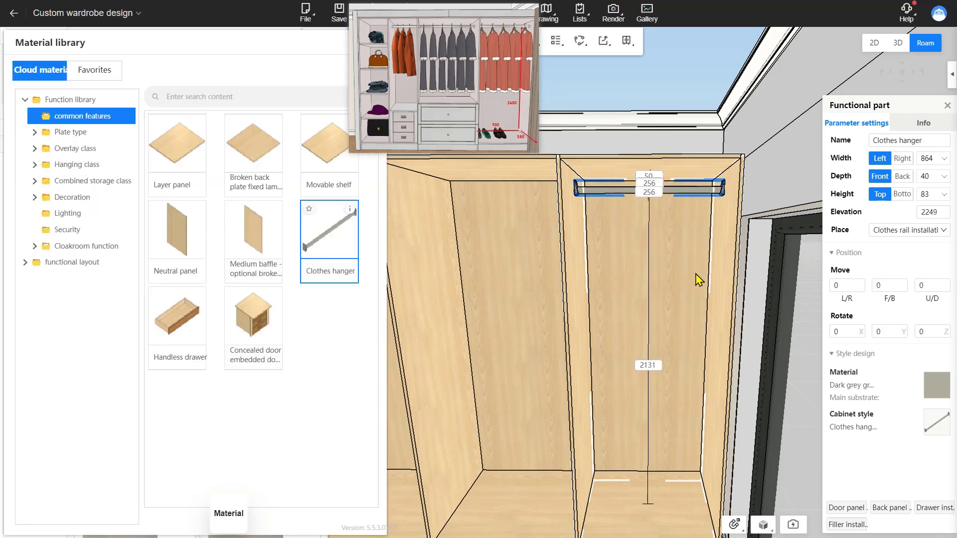
Step: Add a layer panel shelf to the lower part of the middle frame cabinet
left_click(723, 285)
key("a")
right_click_drag(712, 313, 656, 292)
key("a")
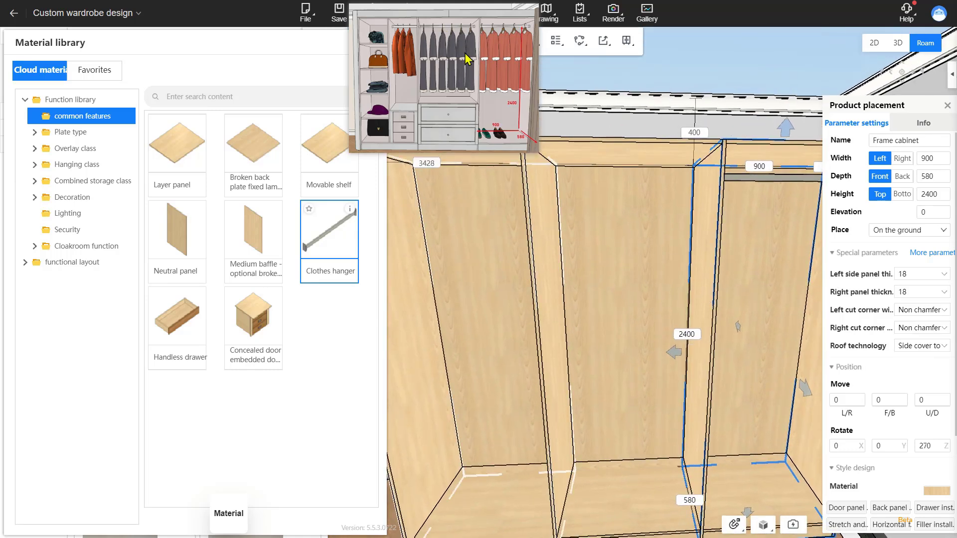
left_click(173, 148)
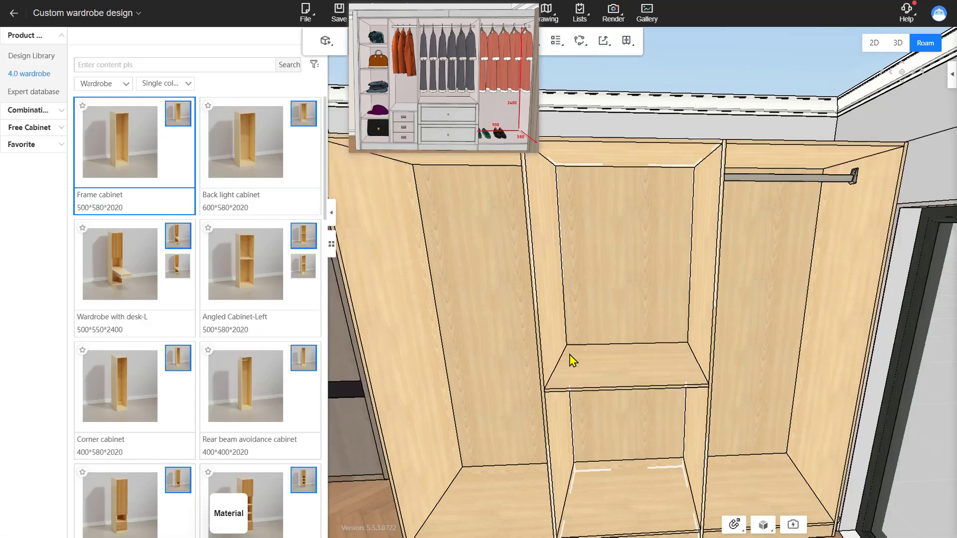
Step: Add a clothes hanger rod near the top of the middle frame cabinet
left_click(579, 388)
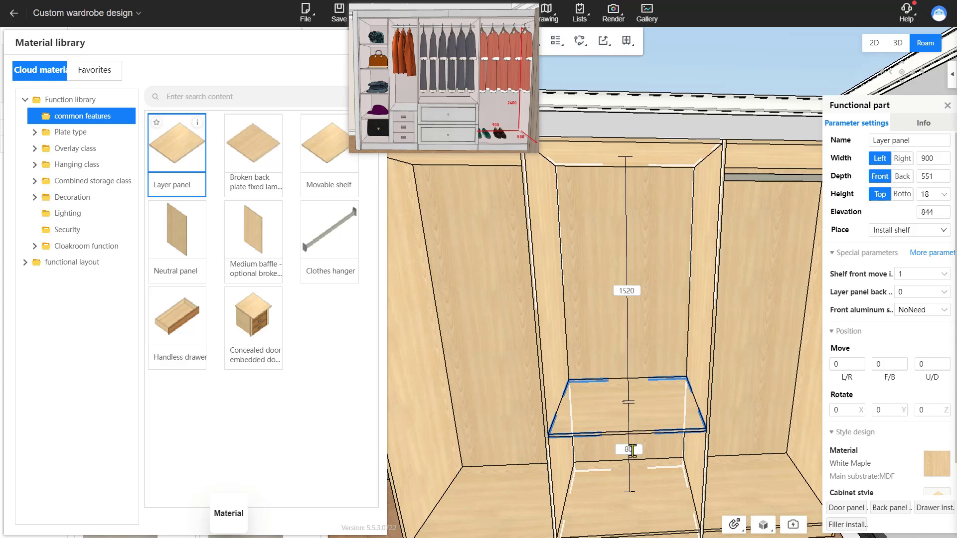
left_click(329, 235)
left_click(613, 201)
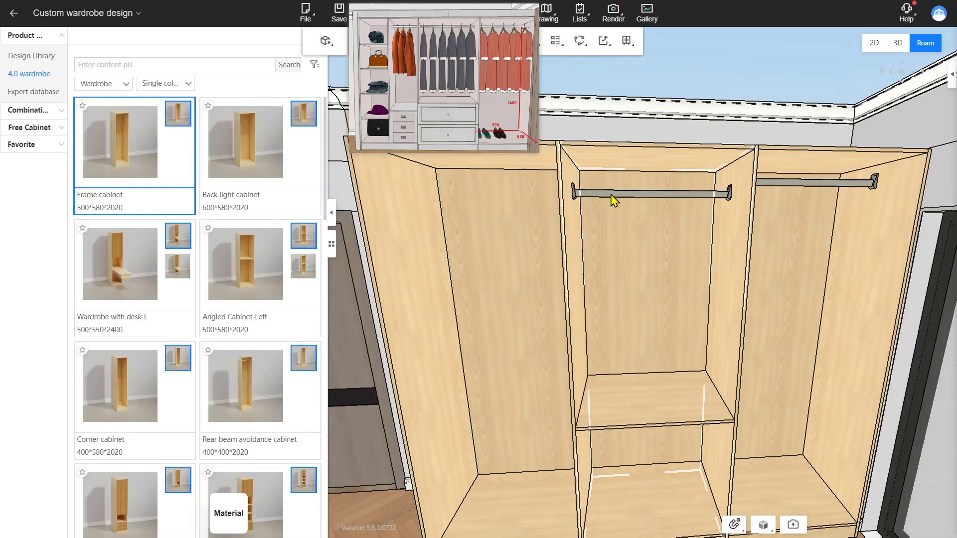
Step: Set the middle cabinet's clothes hanger rod to sit 50 mm below the cabinet top
left_click(643, 188)
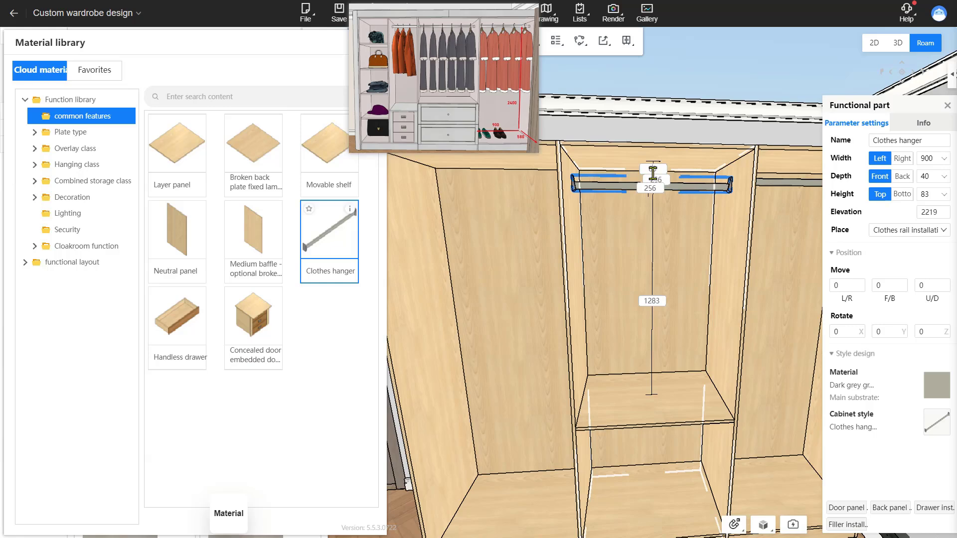
left_click(653, 173)
type("50")
key("Return")
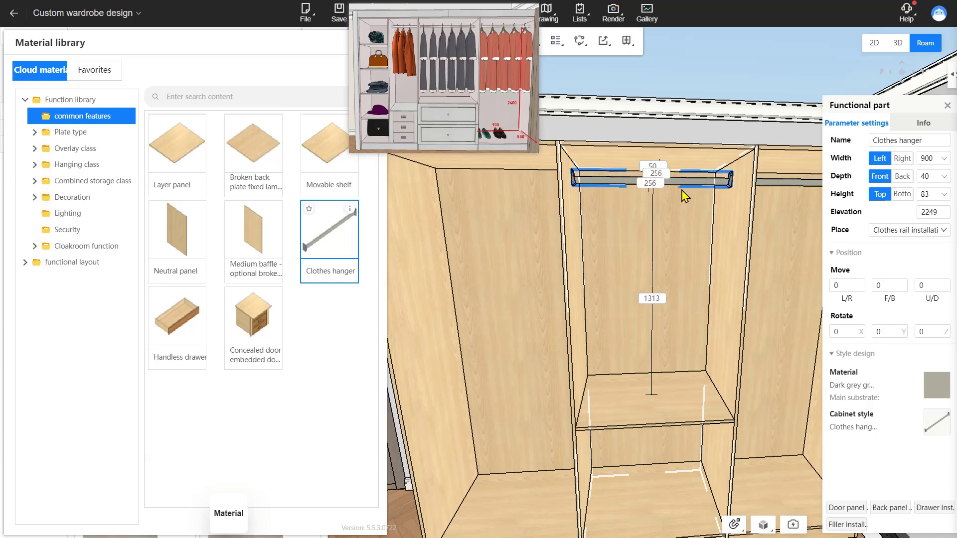
Step: Add a neutral panel splitting the left frame cabinet into two equal 423 mm sections
left_click(445, 271)
right_click_drag(449, 269, 544, 268)
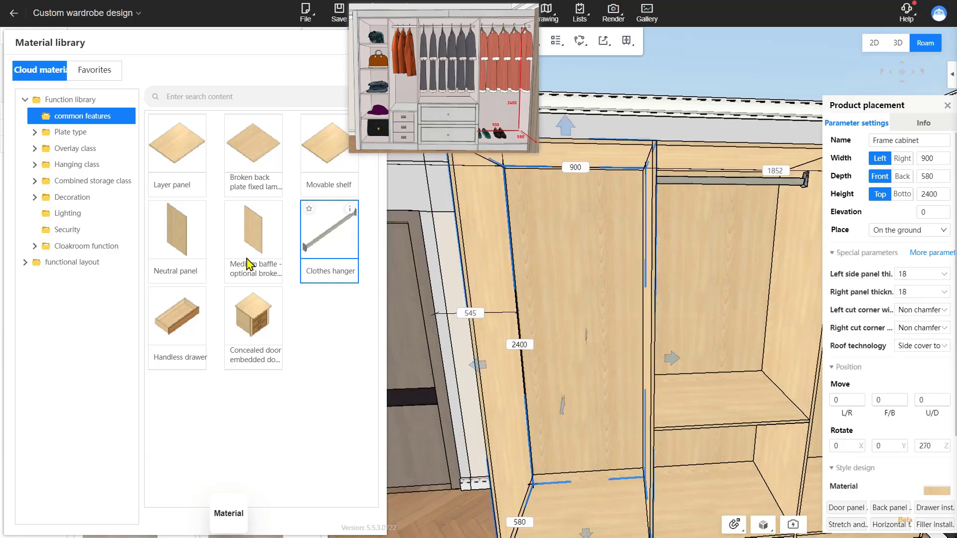
left_click(193, 247)
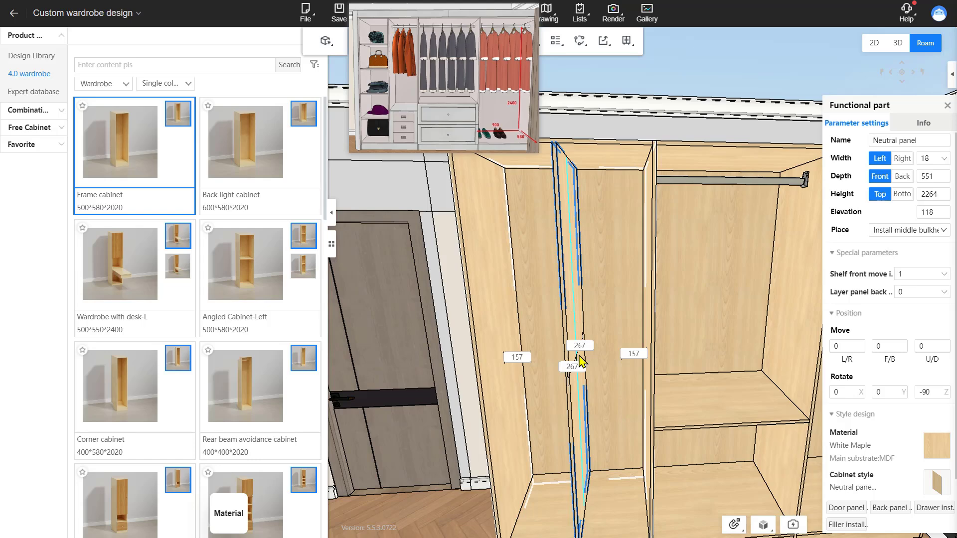
left_click(579, 354)
right_click_drag(570, 309, 562, 349)
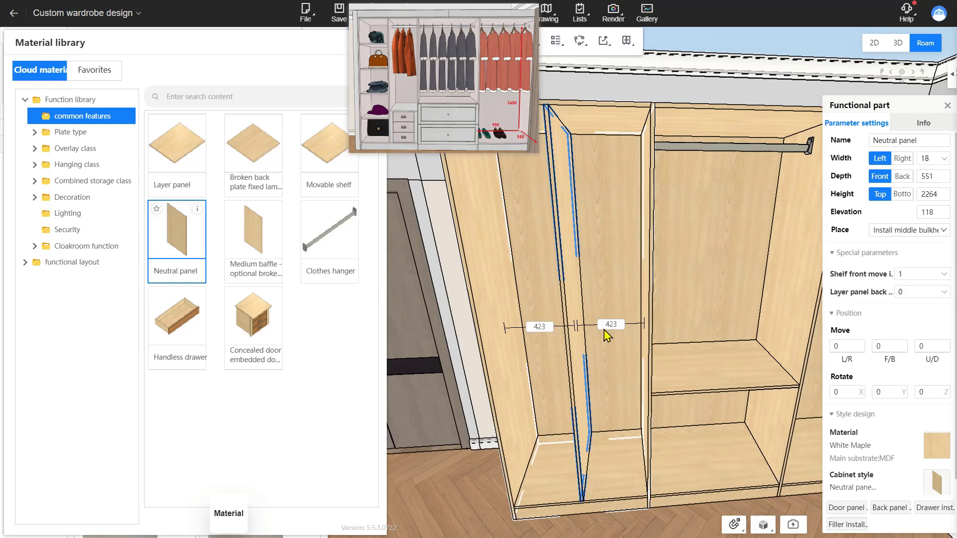
right_click_drag(608, 367, 618, 277)
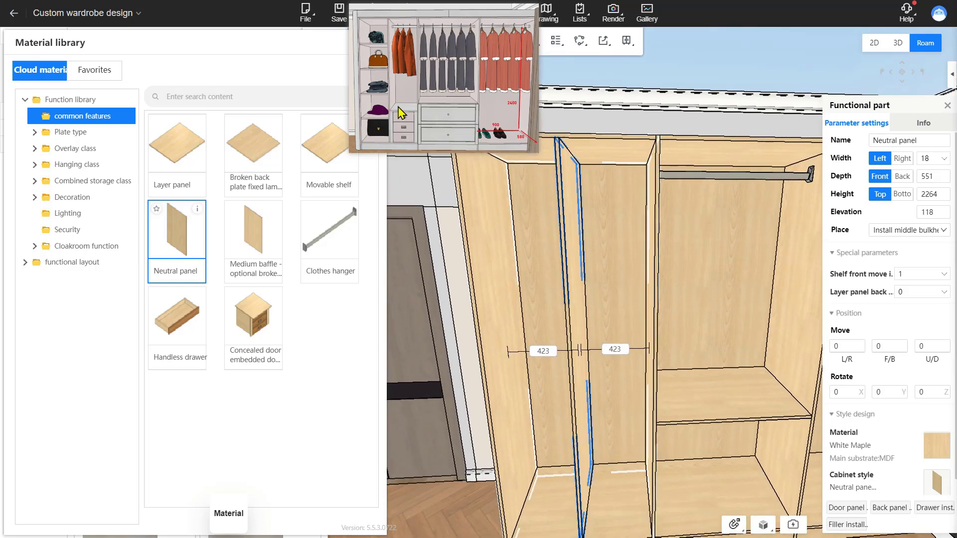
Step: Insert a concealed-door embedded drawer unit at the bottom of the left cabinet's right section and set it to 3 drawers
left_click(253, 321)
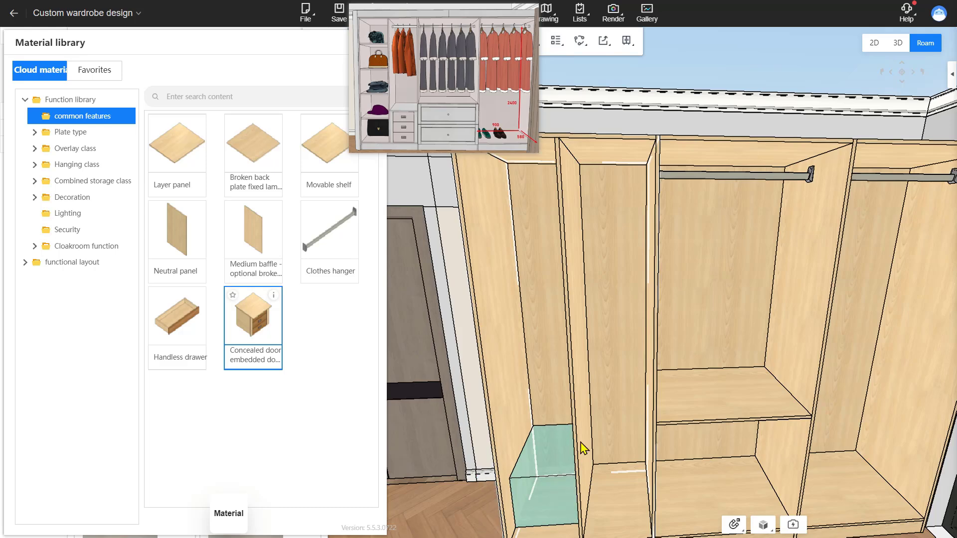
left_click(618, 447)
right_click_drag(604, 353, 605, 373)
left_click(178, 155)
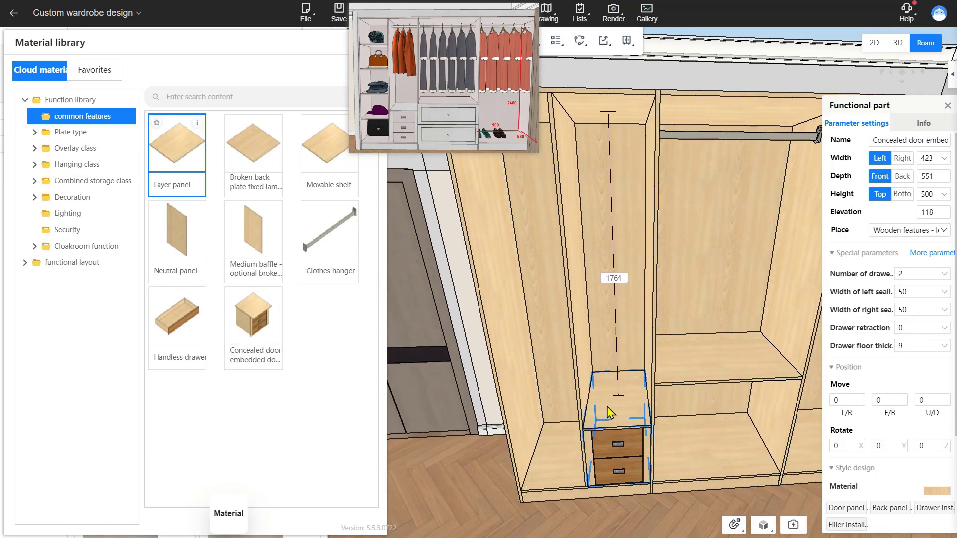
left_click(945, 277)
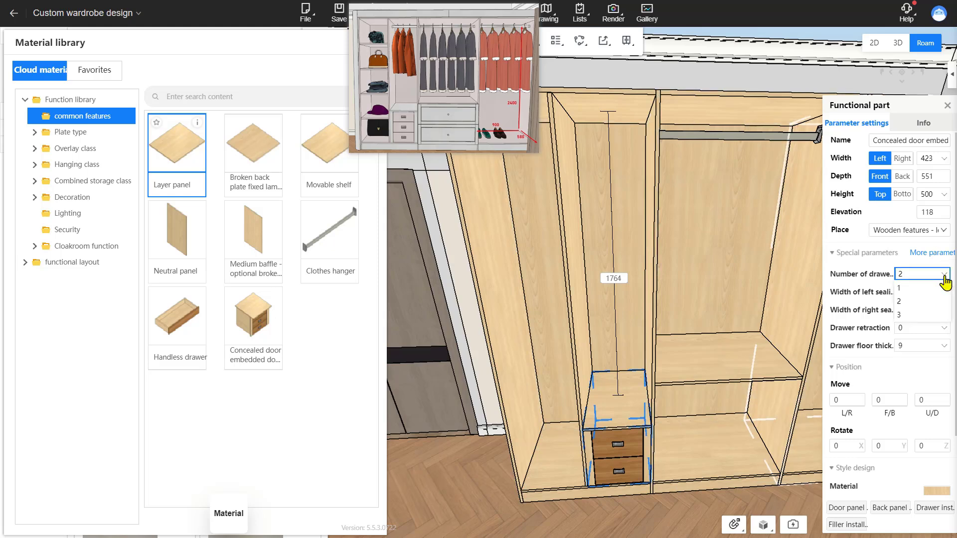
left_click(929, 316)
Step: Set the embedded drawer unit's height to 560 mm
left_click(599, 317)
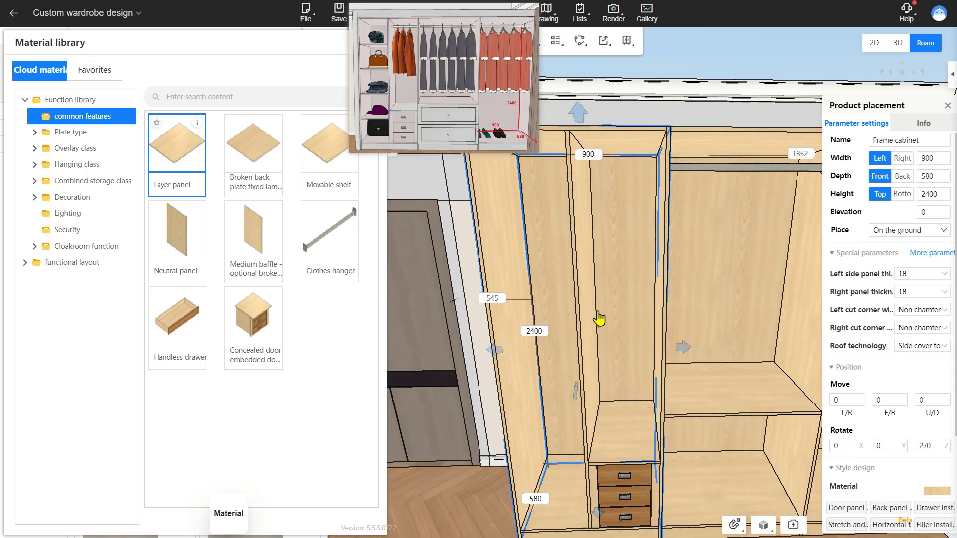
left_click(604, 453)
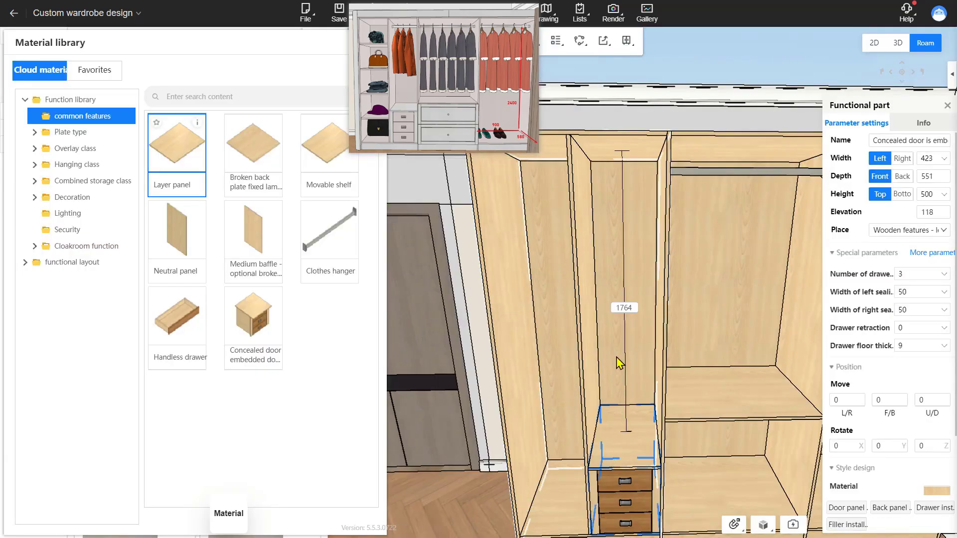
scroll(618, 363, "down", 2)
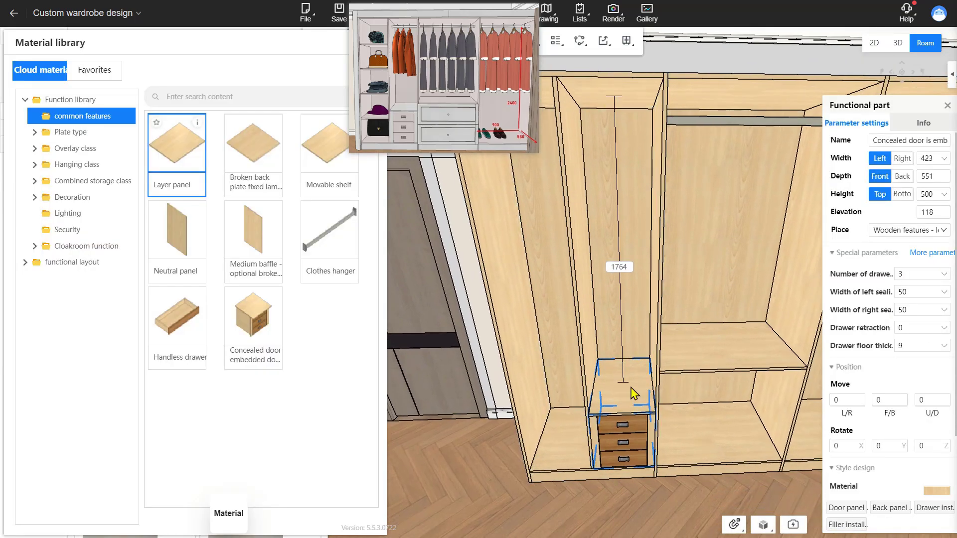
left_click(929, 196)
type("560")
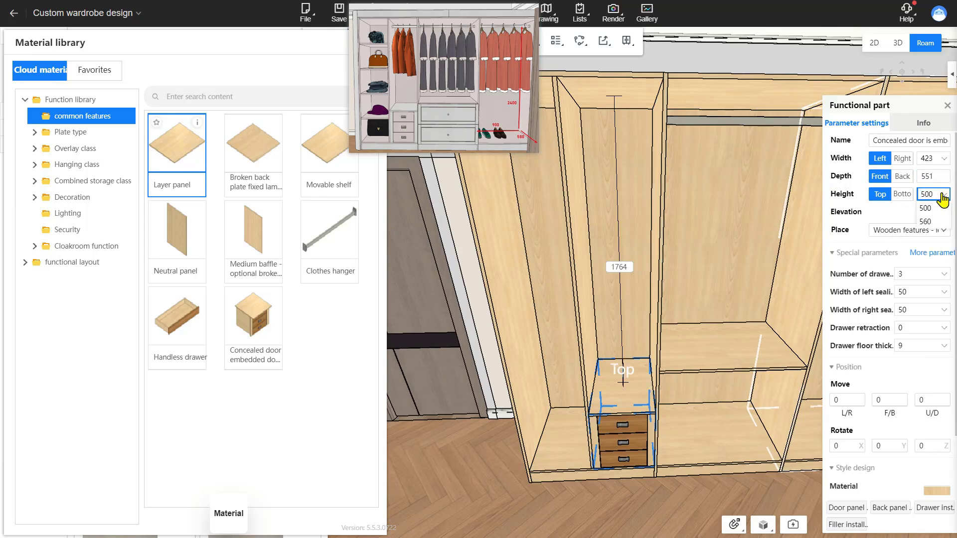
key("Return")
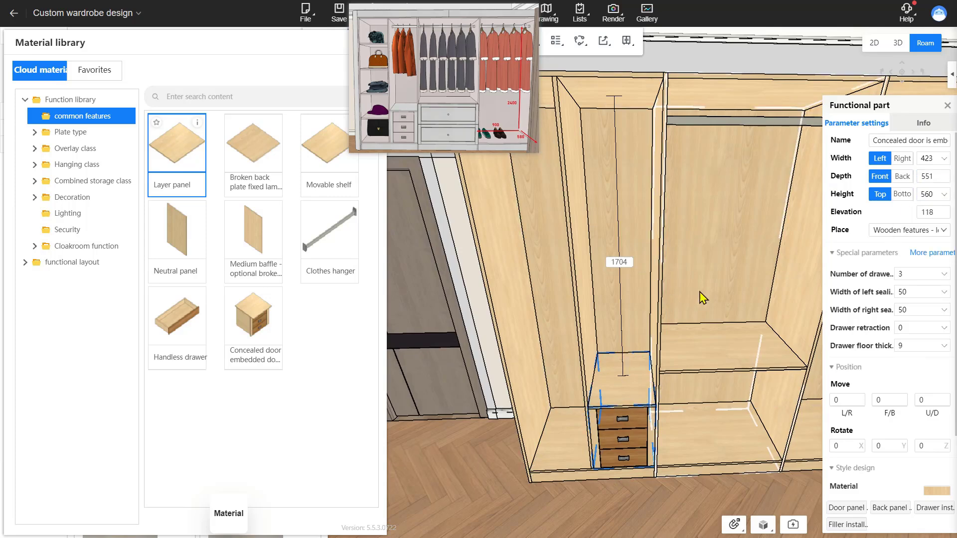
Step: Add a clothes hanger rod at the top of the left cabinet's narrow right section
mouse_move(700, 292)
right_mouse_down()
mouse_move(709, 259)
mouse_move(707, 276)
right_mouse_up()
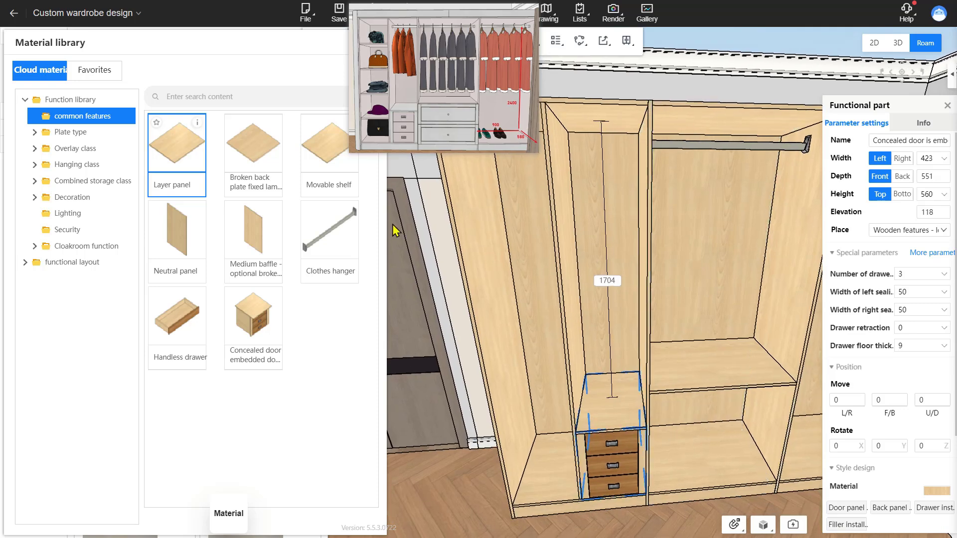
left_click_drag(378, 222, 598, 145)
left_click(597, 142)
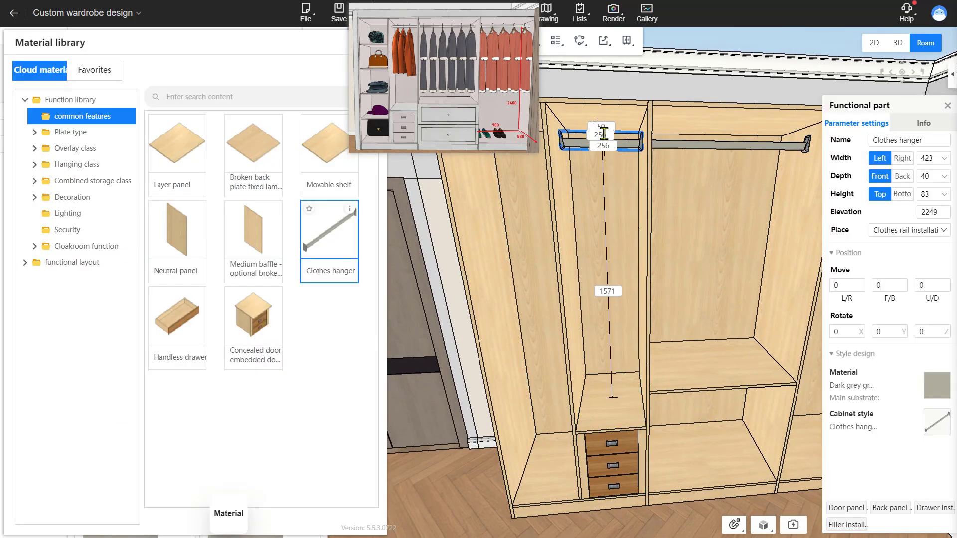
Step: Add a layer panel to the left cabinet's left section and evenly divide that section into shelves
right_click_drag(712, 320, 612, 362)
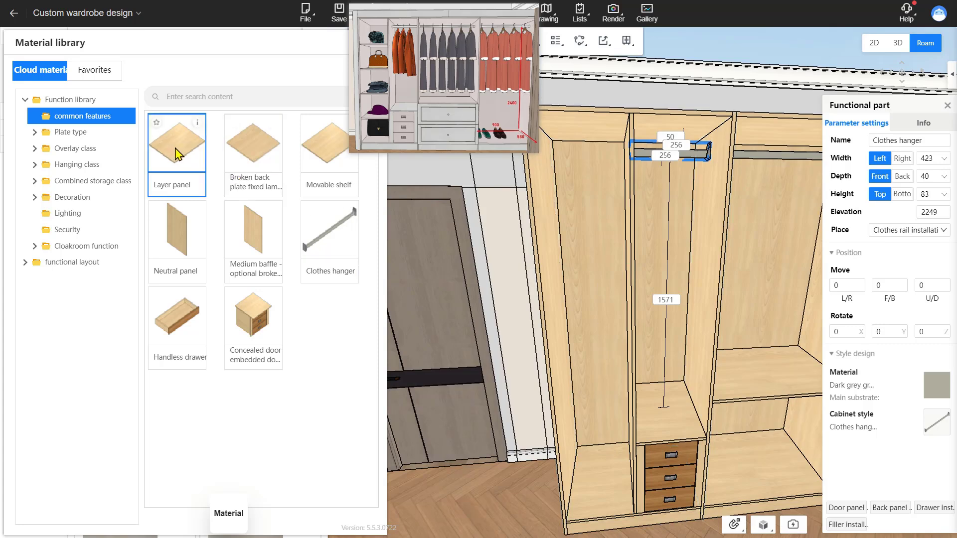
left_click_drag(169, 149, 573, 271)
left_click(573, 272)
right_click(573, 271)
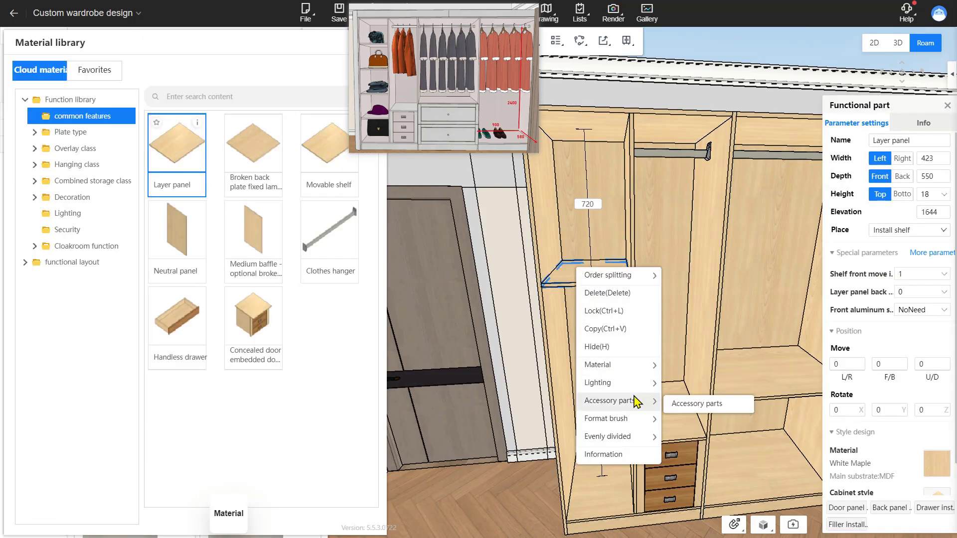
mouse_move(618, 441)
left_click(719, 504)
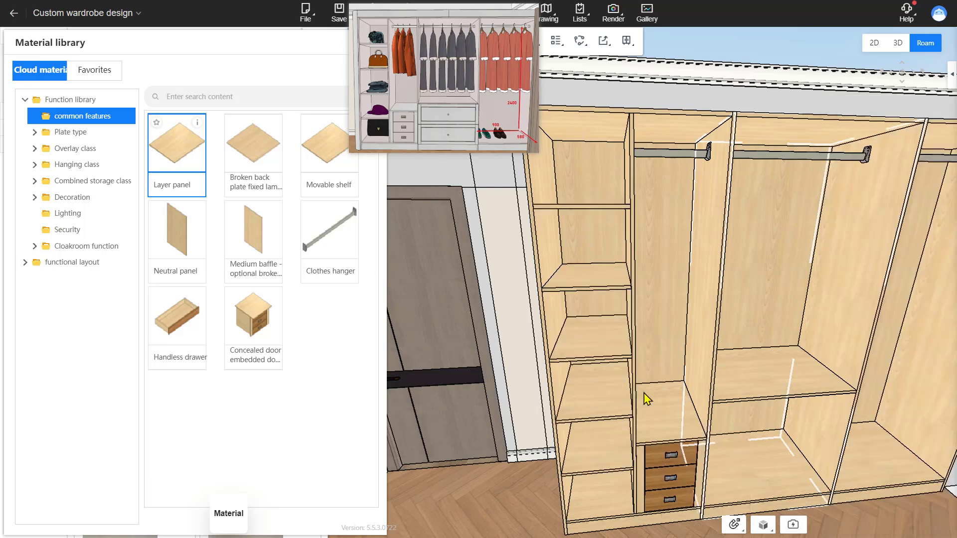
Step: Batch-install two-leaf overlay doors on the left cabinet, the middle cabinet's upper section and the right cabinet
left_click(655, 326)
scroll(655, 326, "down", 5)
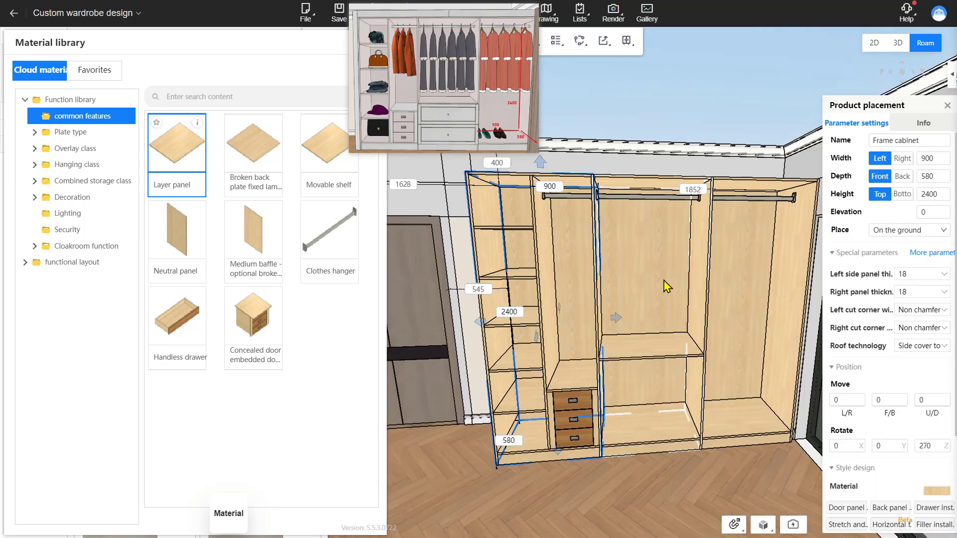
scroll(667, 286, "up", 5)
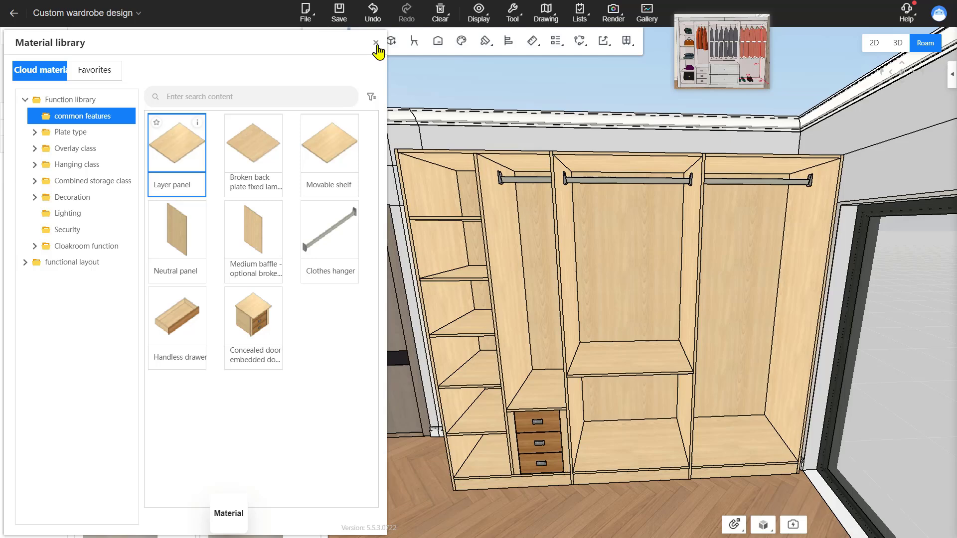
left_click(374, 45)
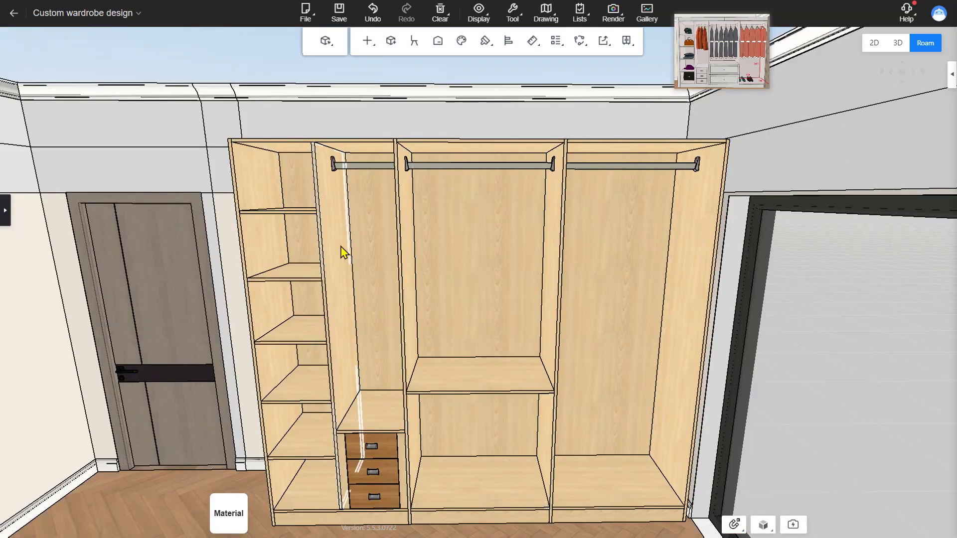
left_click(367, 40)
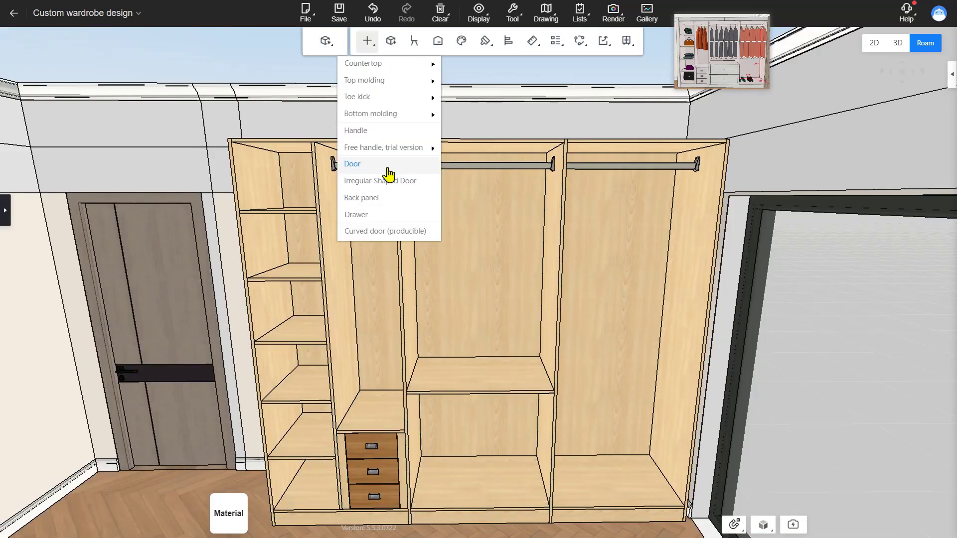
left_click(388, 169)
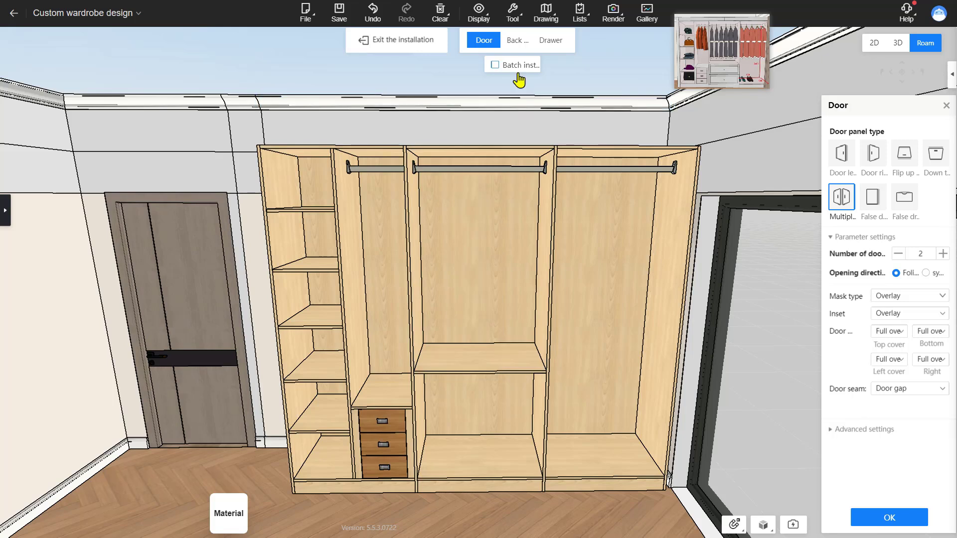
left_click(517, 70)
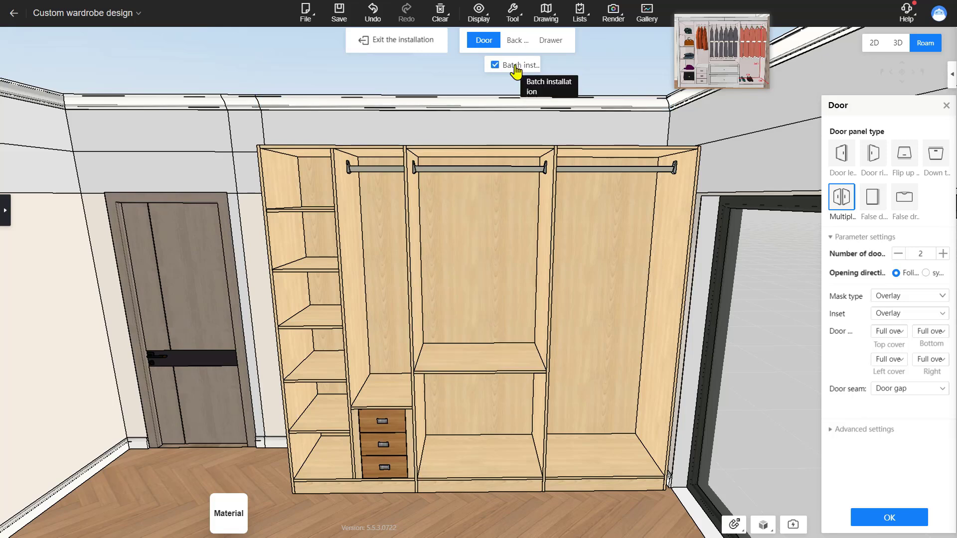
left_click(284, 199)
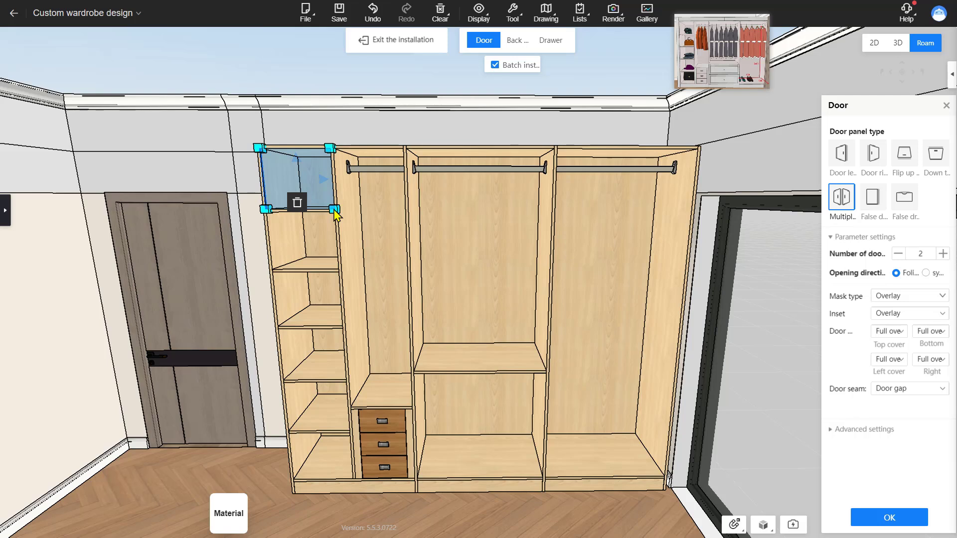
left_click_drag(333, 210, 413, 479)
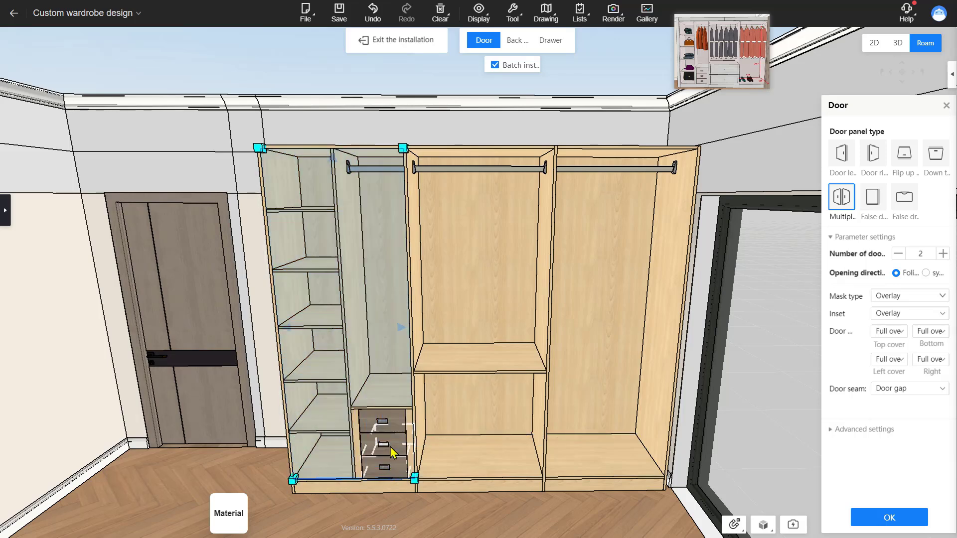
left_click(490, 218)
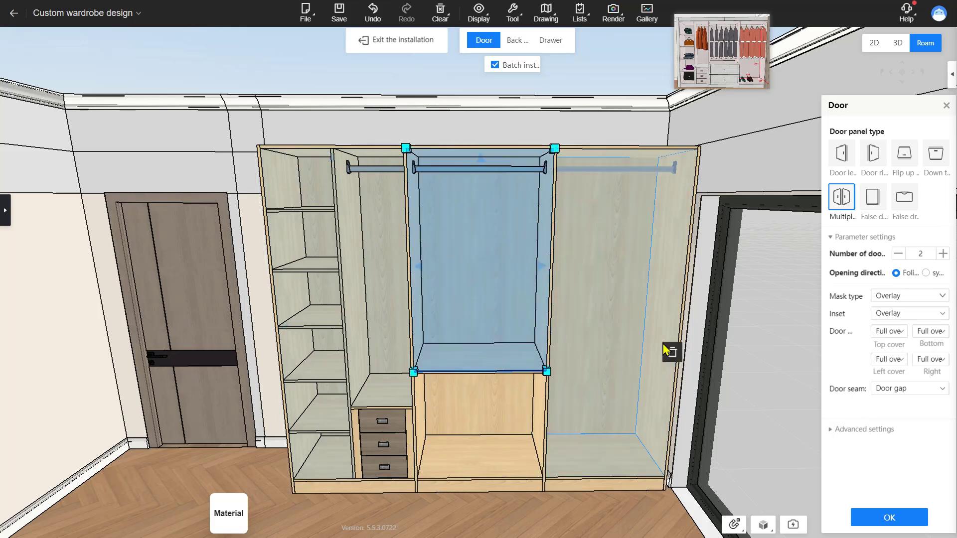
left_click(648, 324)
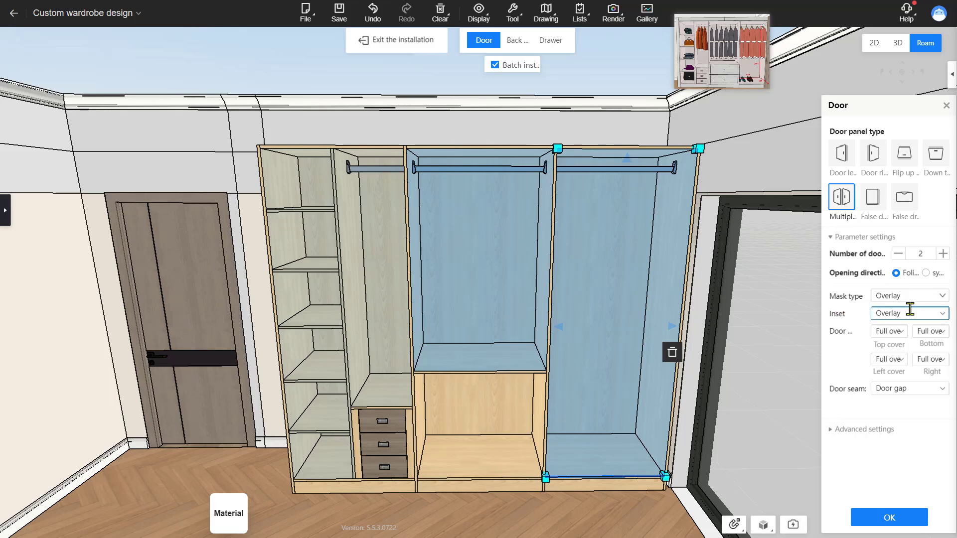
left_click(889, 518)
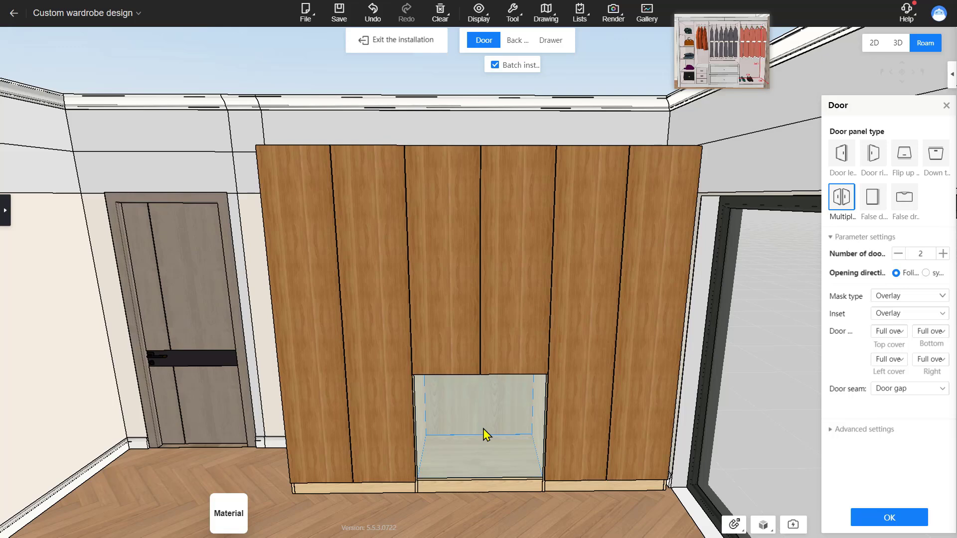
Step: Generate two three-sided drawers in the open lower section of the middle cabinet
left_click(550, 41)
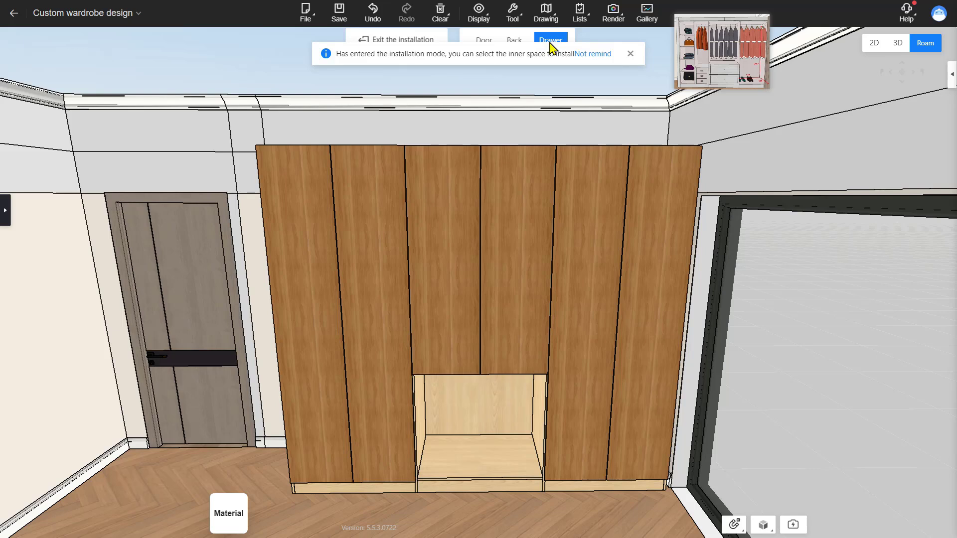
left_click(455, 421)
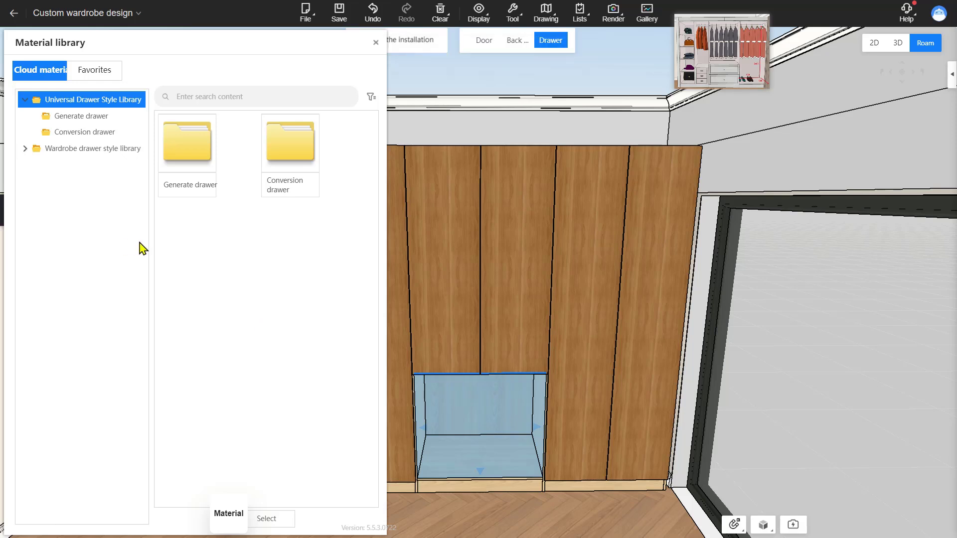
double_click(182, 141)
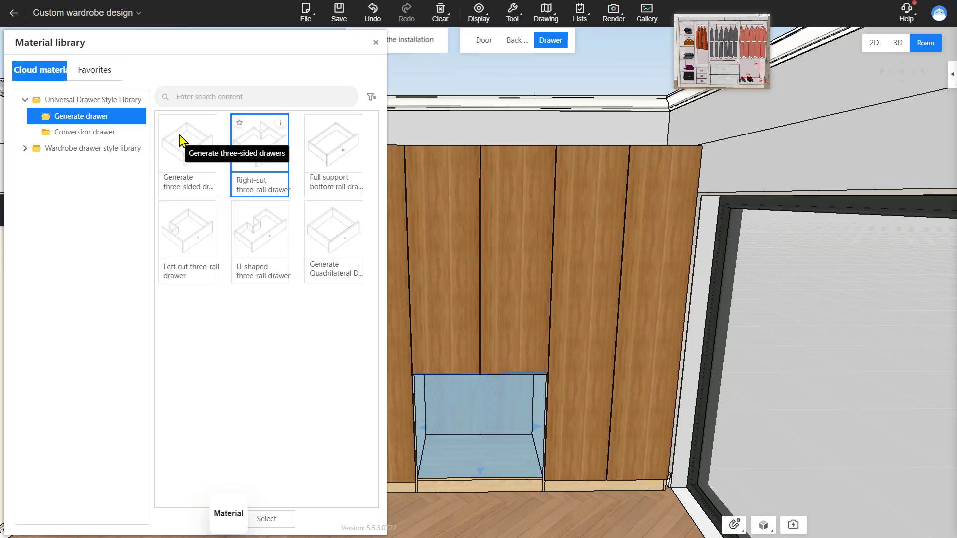
double_click(181, 141)
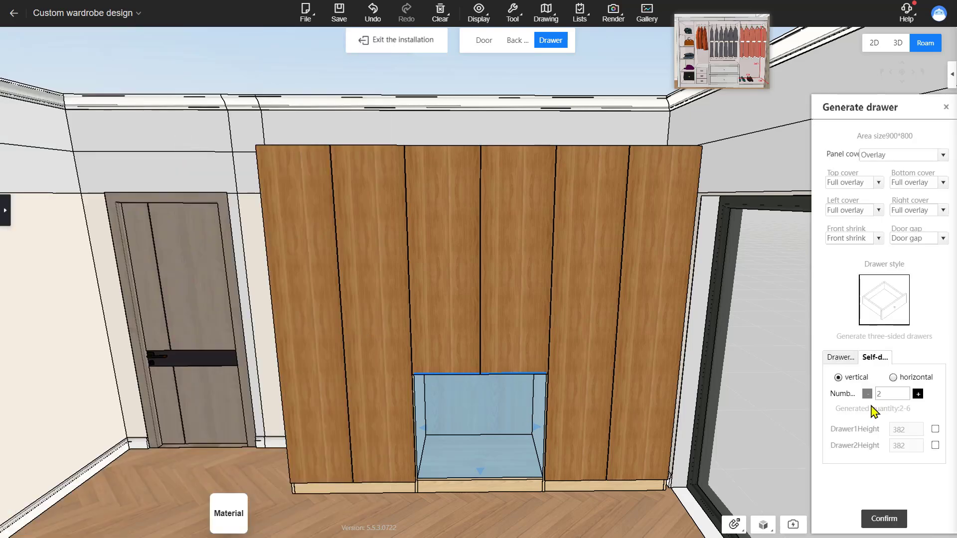
left_click(884, 518)
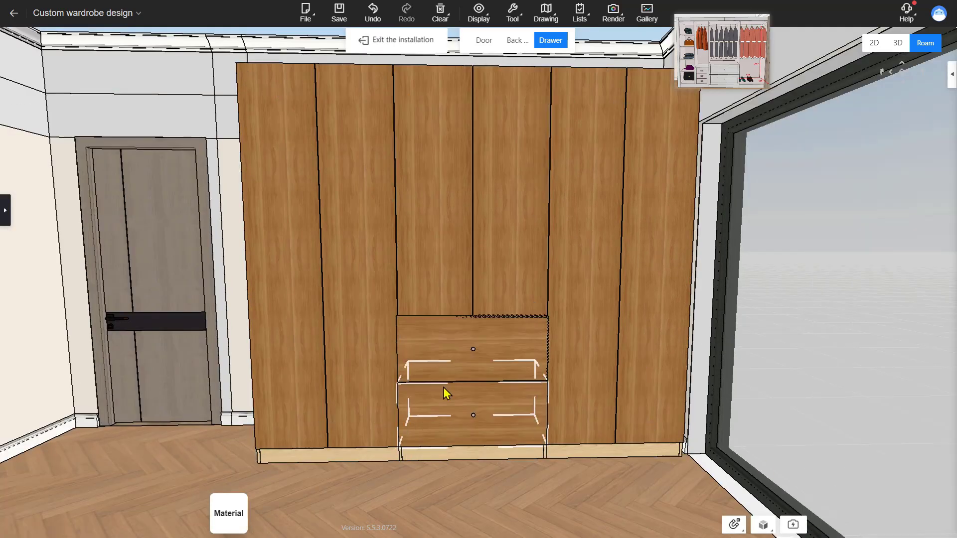
Step: Set the bottom cover of both middle-cabinet upper doors to Embedded, then exit the installation mode
scroll(499, 346, "up", 5)
scroll(492, 329, "down", 2)
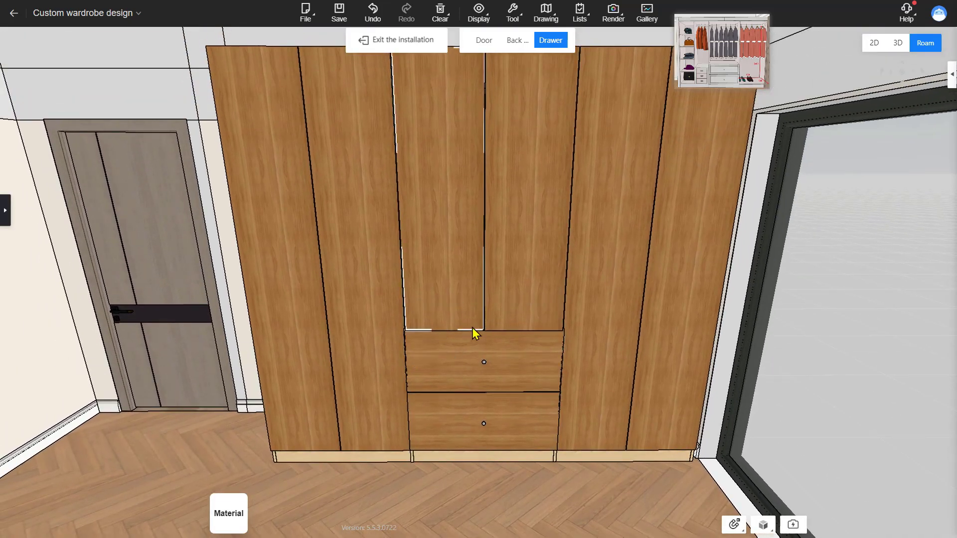
scroll(548, 485, "up", 3)
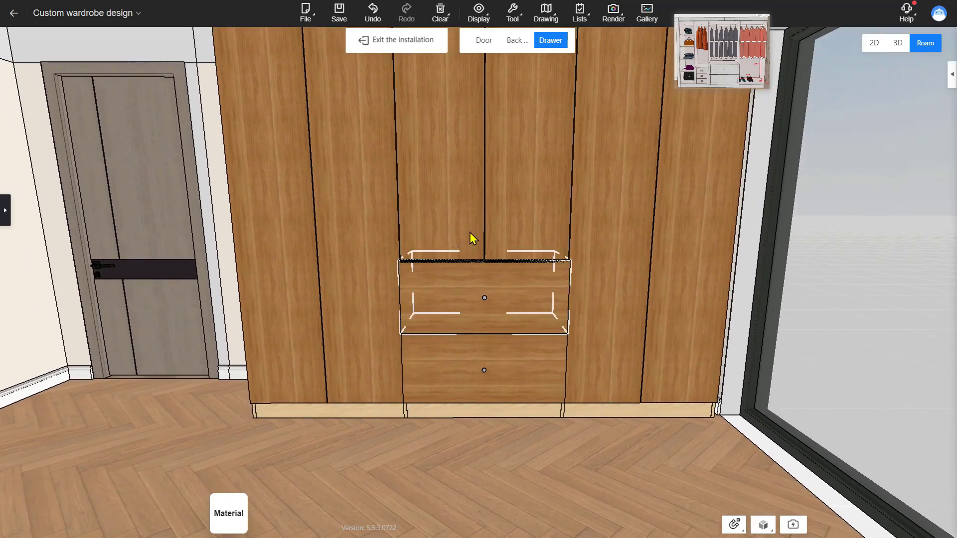
mouse_move(528, 424)
left_mouse_down()
mouse_move(528, 466)
mouse_move(527, 442)
left_mouse_up()
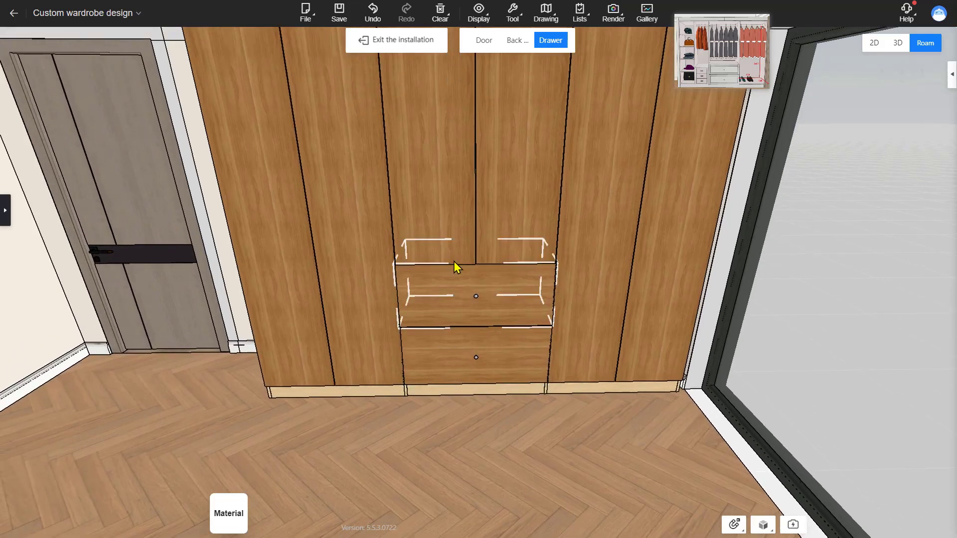
left_click(453, 246)
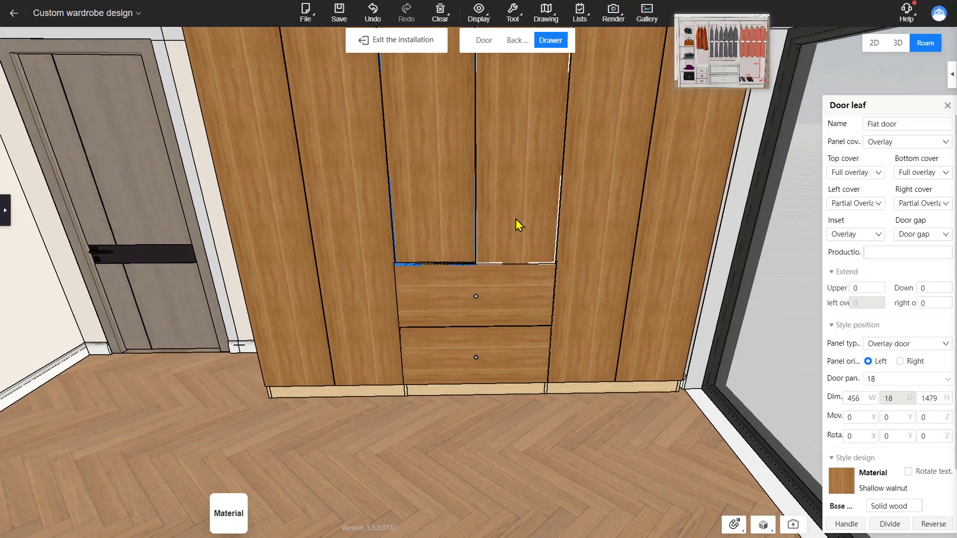
left_click(516, 220)
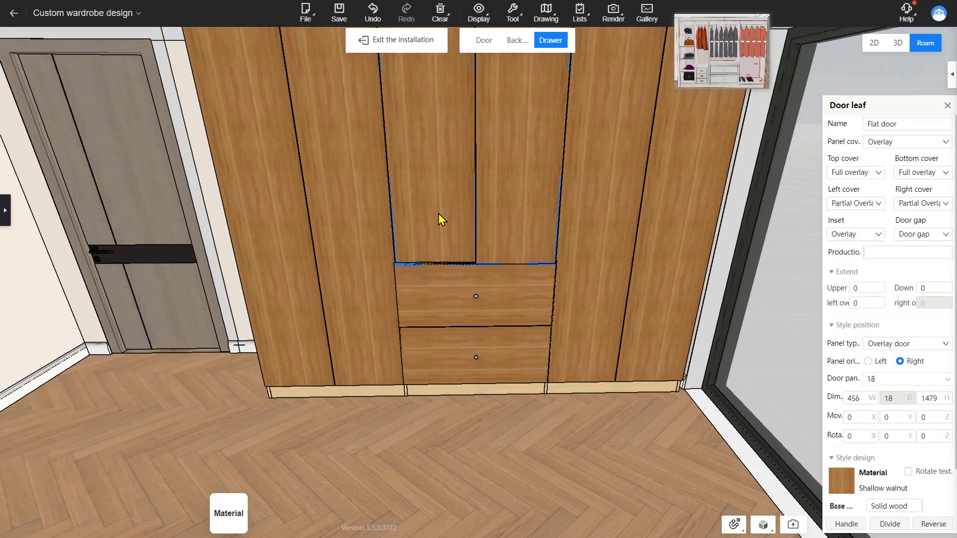
left_click(438, 213)
left_click(508, 233)
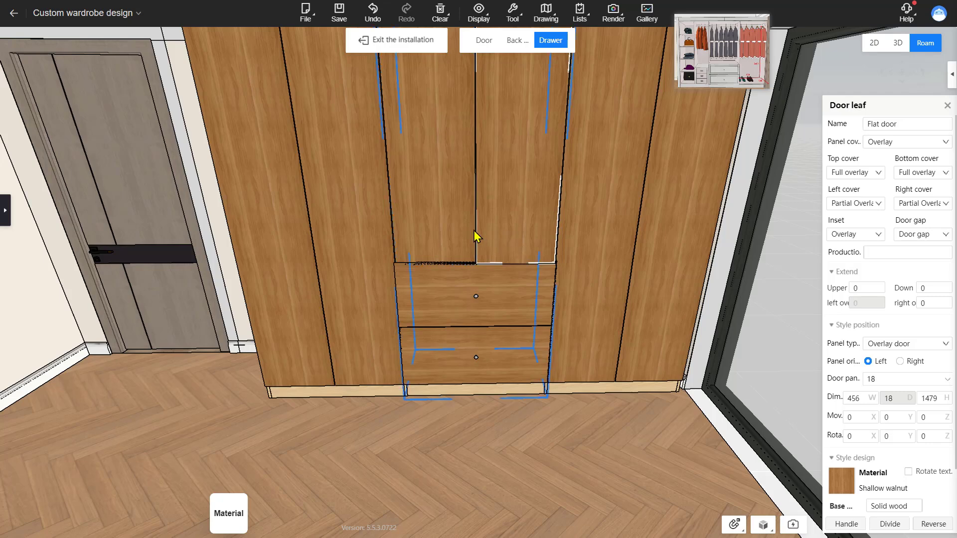
left_click(451, 229)
left_click(511, 226, "ctrl")
right_click_drag(543, 354, 541, 264)
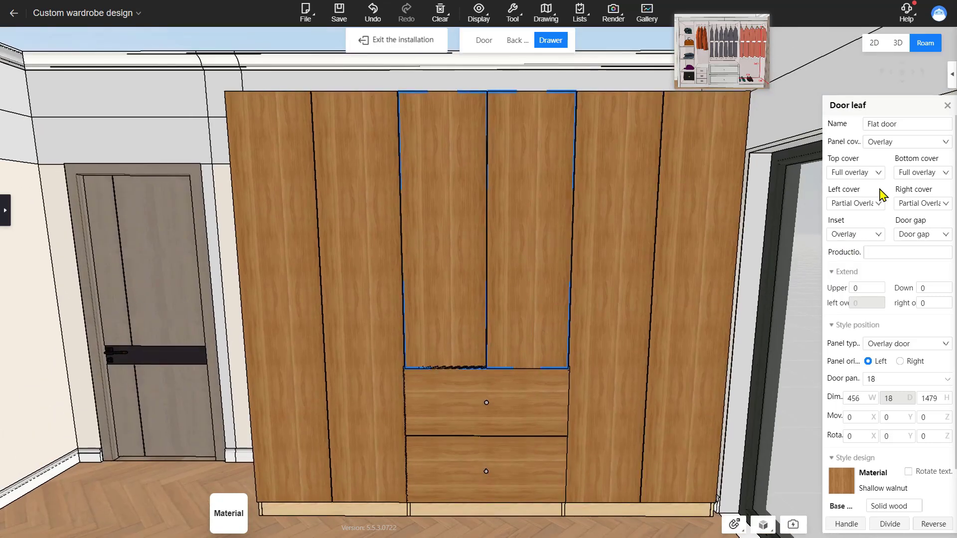
left_click(942, 174)
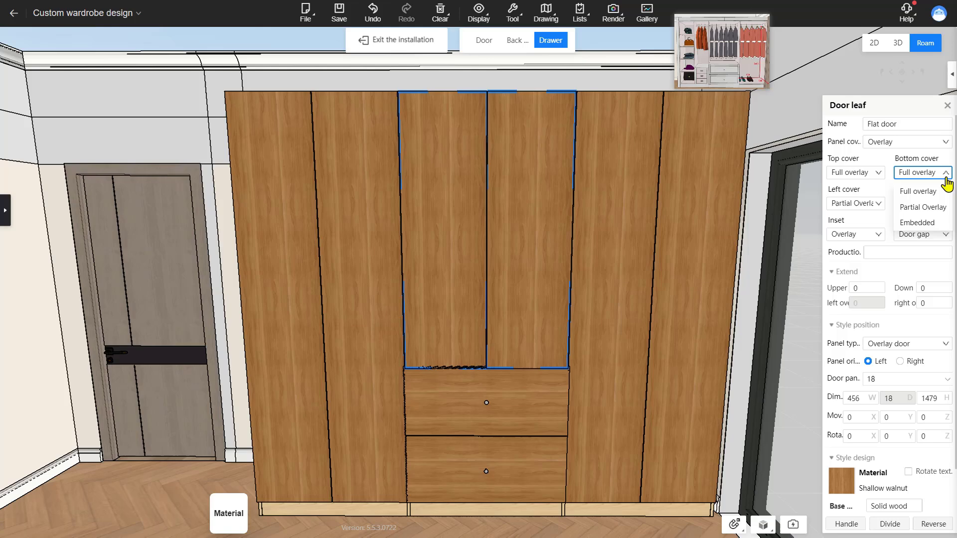
left_click(931, 223)
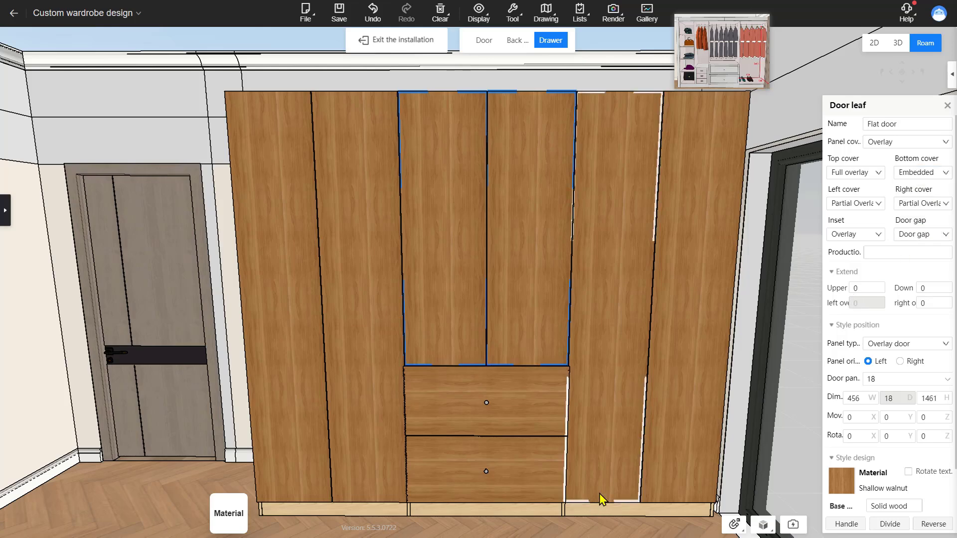
left_click_drag(787, 503, 554, 471)
scroll(535, 470, "up", 4)
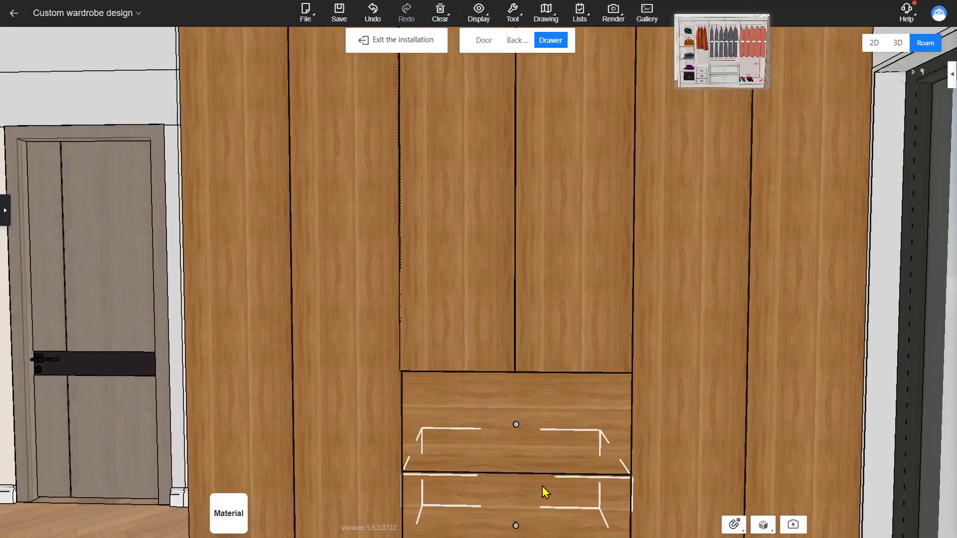
scroll(542, 486, "down", 4)
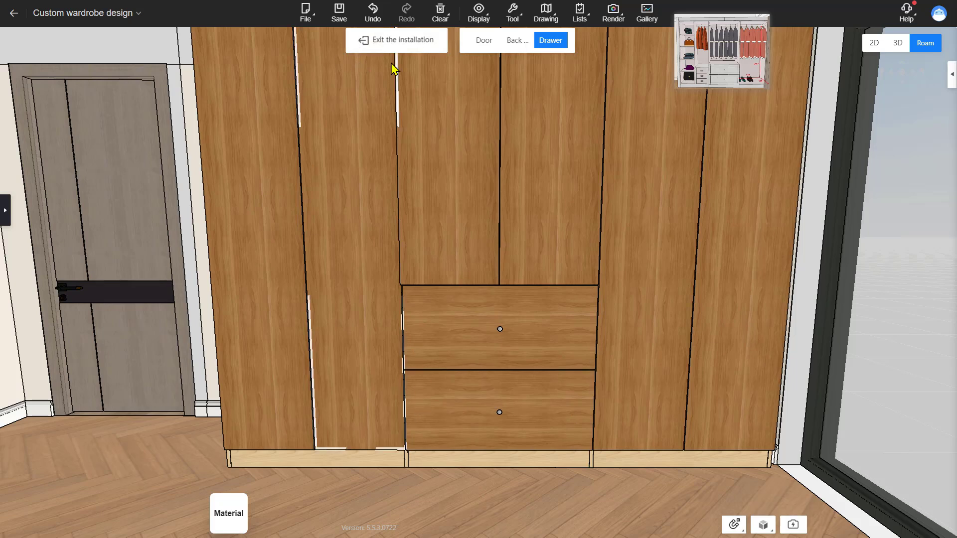
left_click(404, 50)
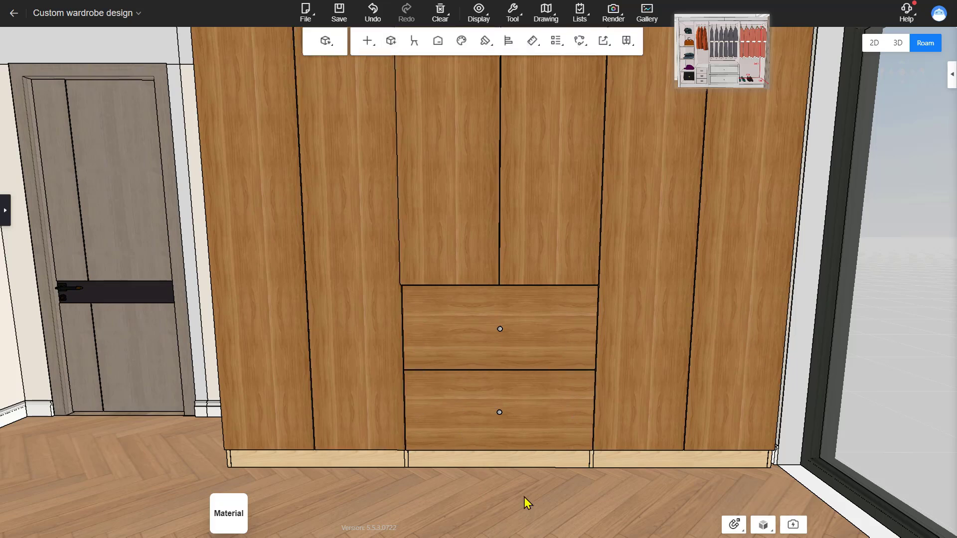
Step: Try to stretch the side cabinets' door panels downward by 20 with Panel stretching, then undo it
scroll(524, 497, "up", 1)
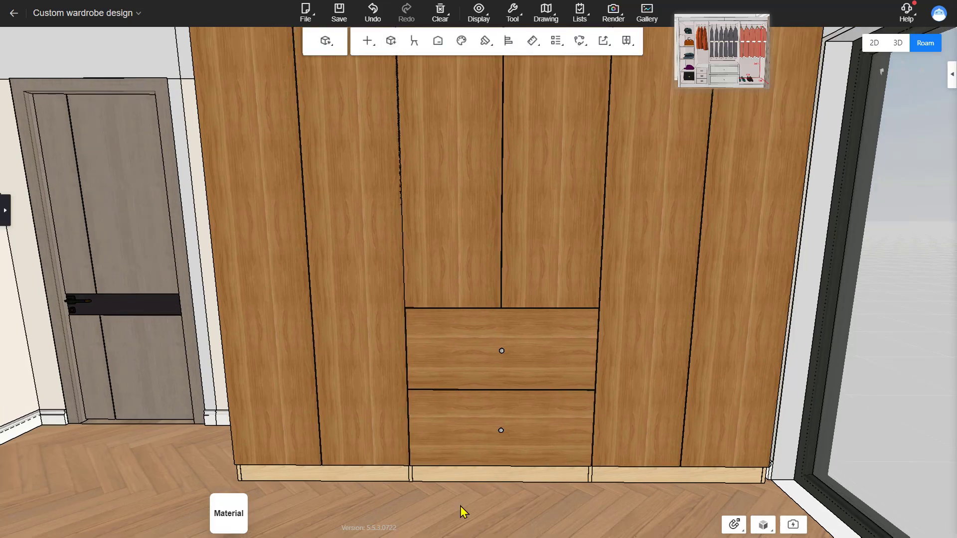
key("s")
left_click(303, 414)
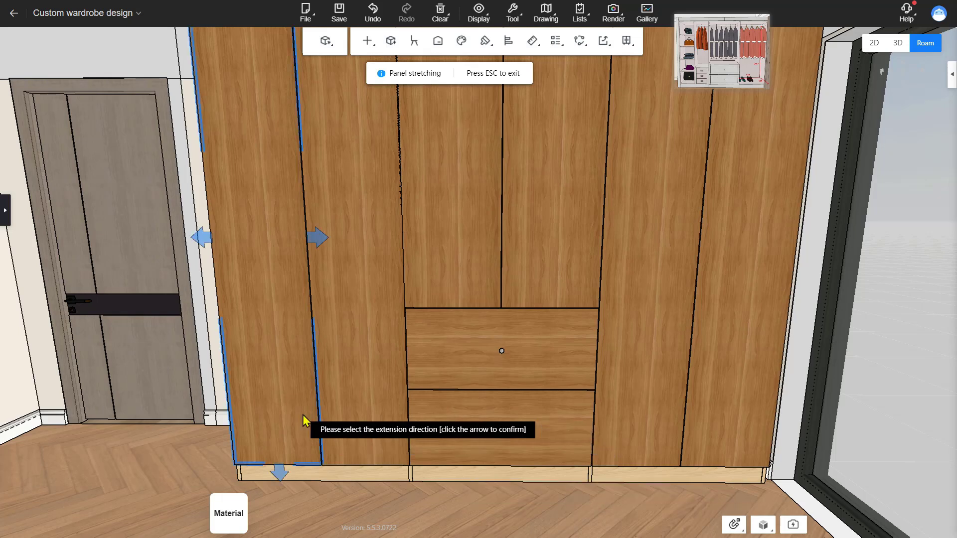
left_click(364, 420)
left_click(618, 415)
left_click(752, 419)
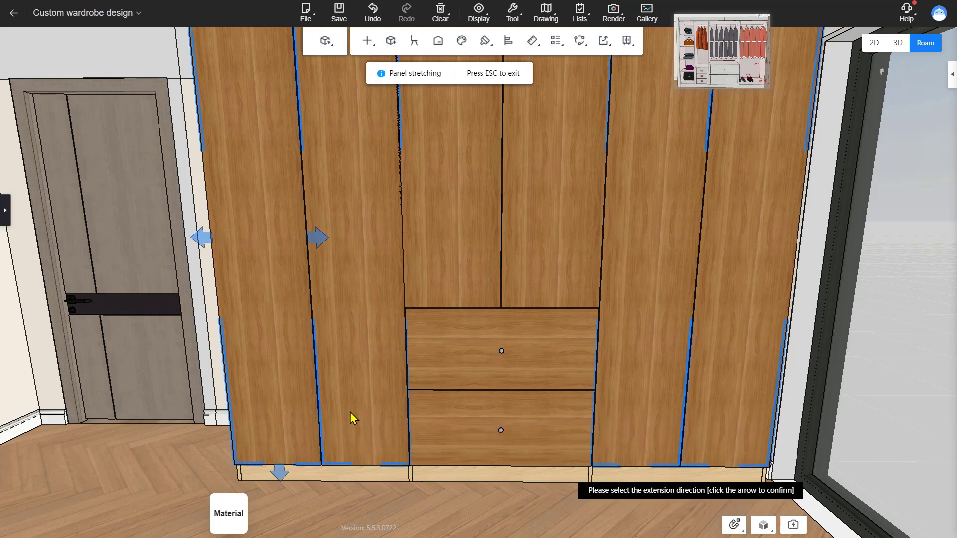
left_click(279, 473)
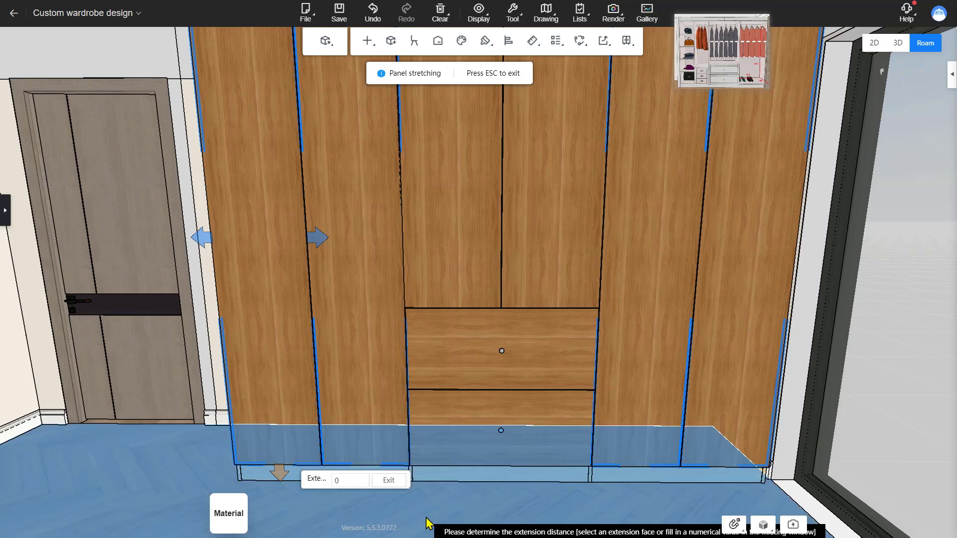
left_click(315, 498)
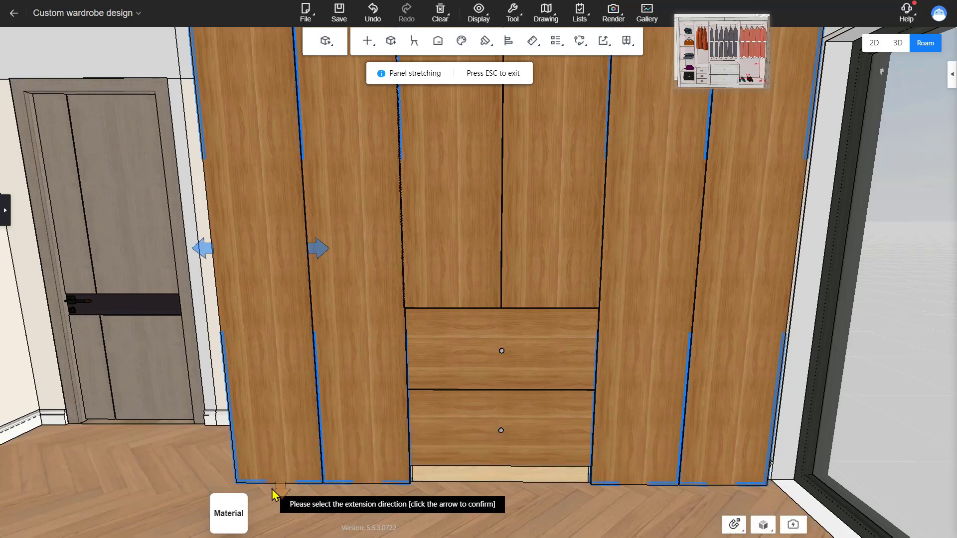
left_click(280, 489)
left_click(331, 498)
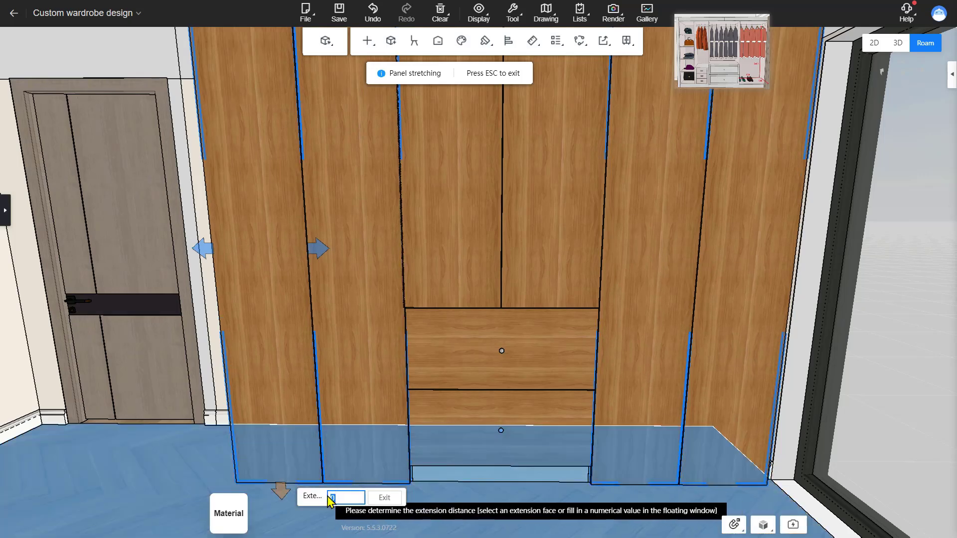
type("20")
key("Return")
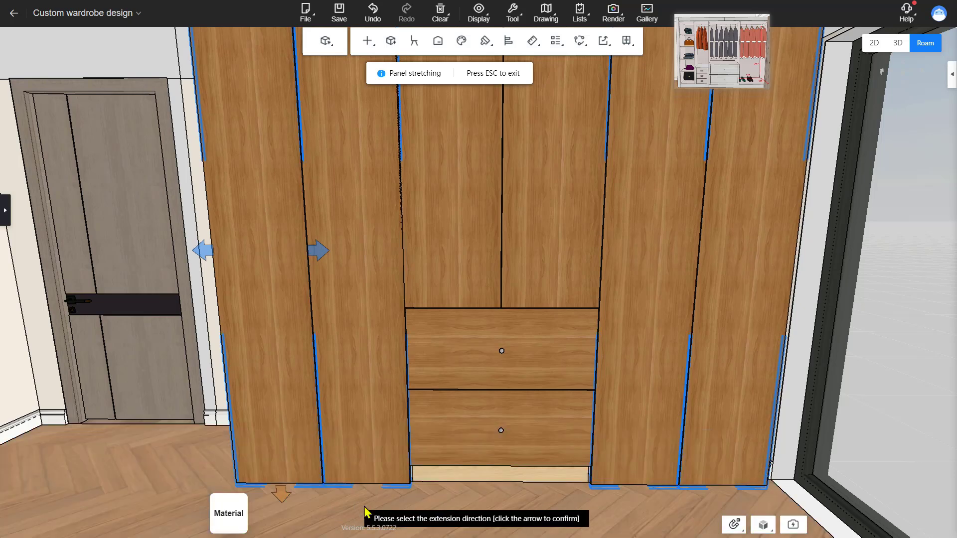
key("ctrl+z")
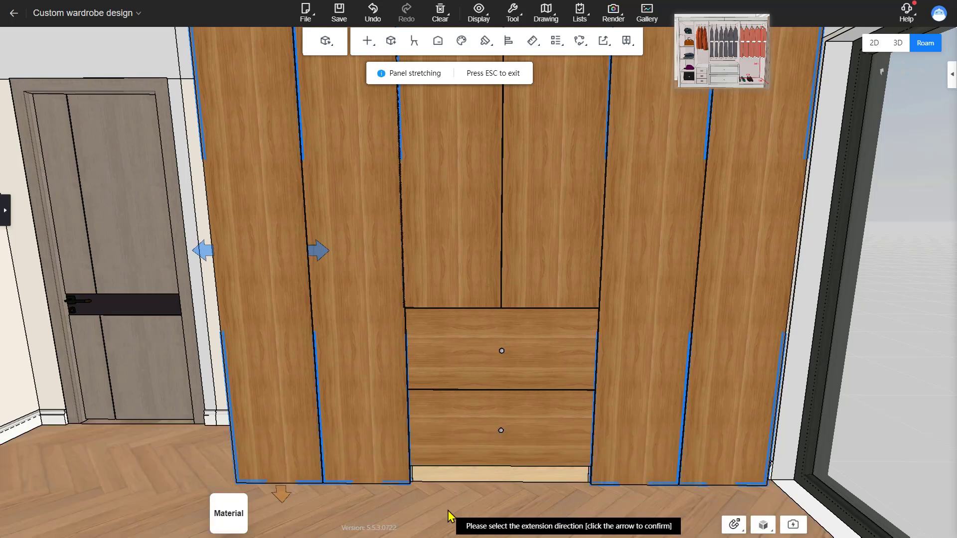
Step: Stretch the side cabinets' door panels downward by -2 and leave the Panel stretching tool
left_click(286, 491)
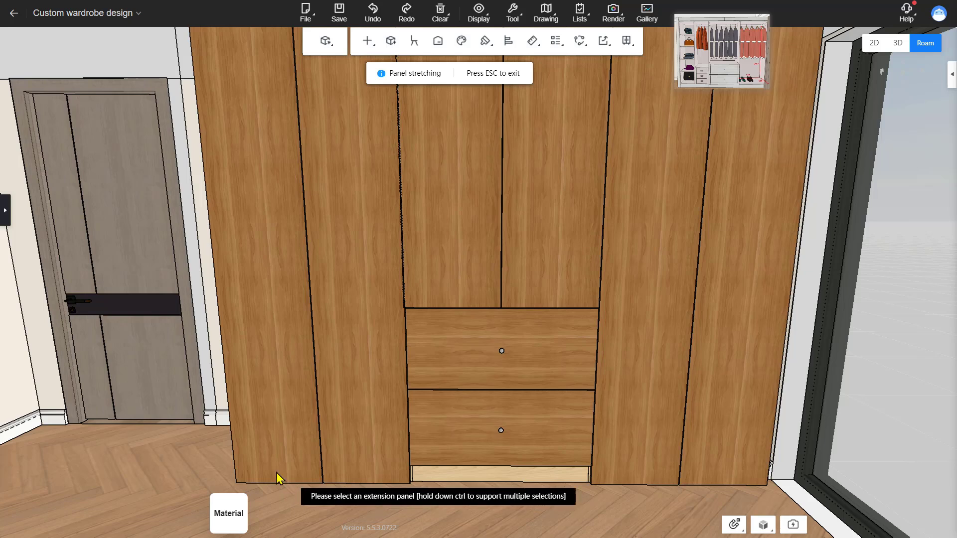
left_click(276, 472)
left_click(751, 459)
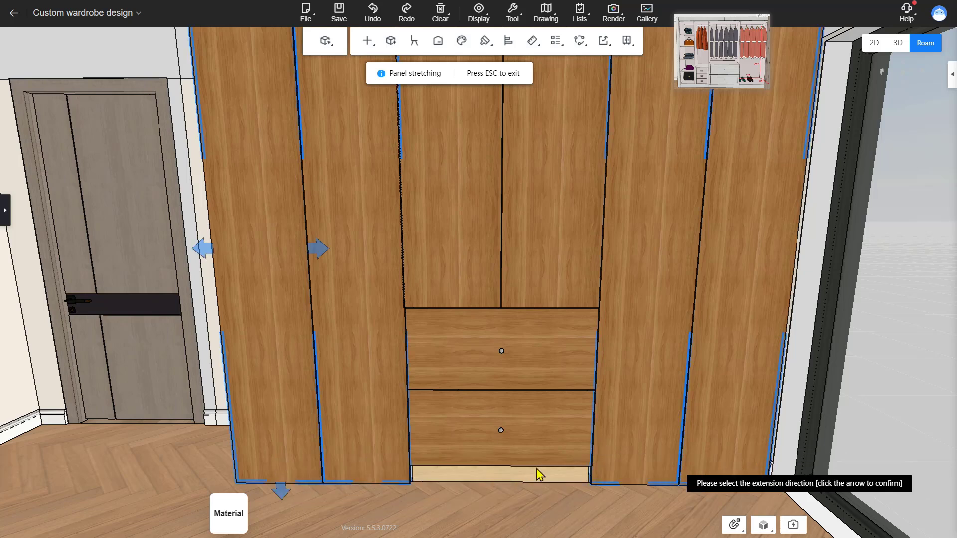
left_click(281, 491)
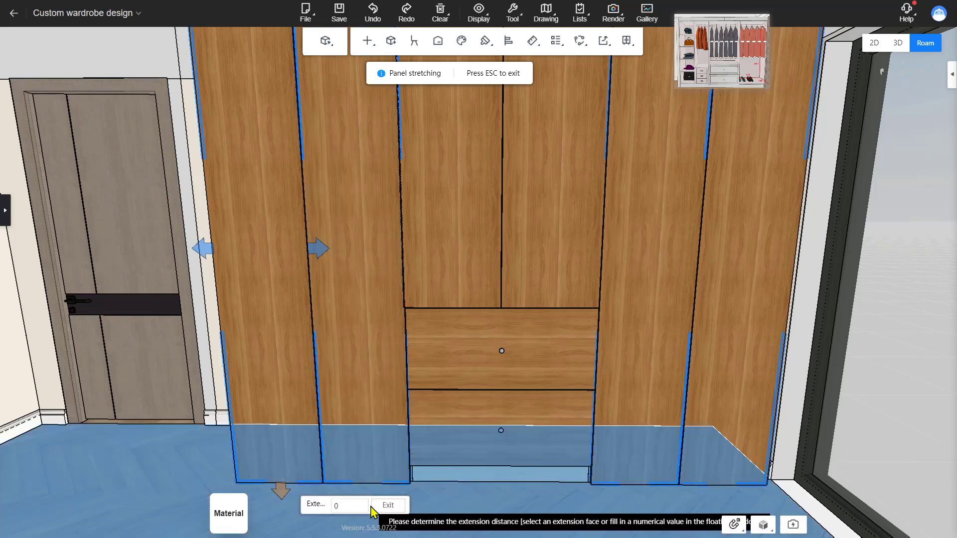
left_click(357, 506)
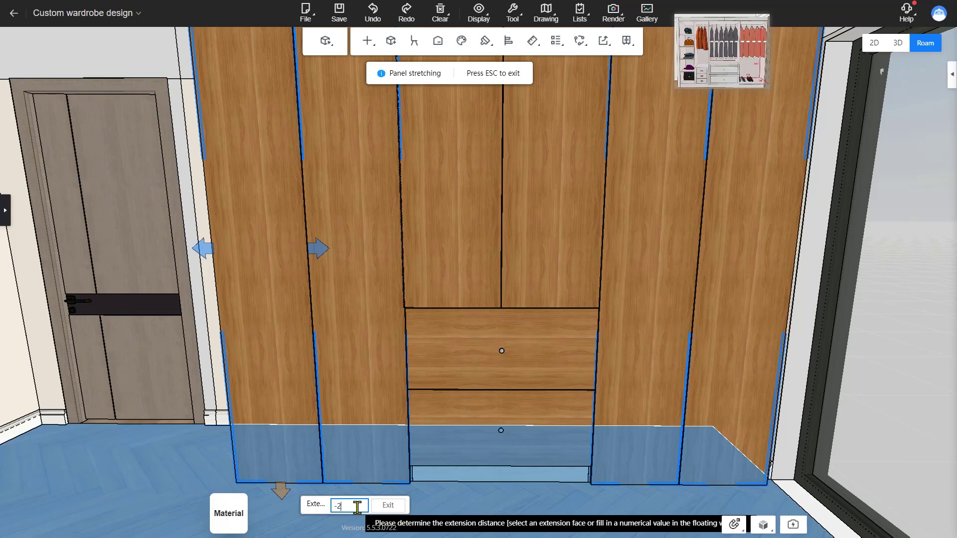
key("Return")
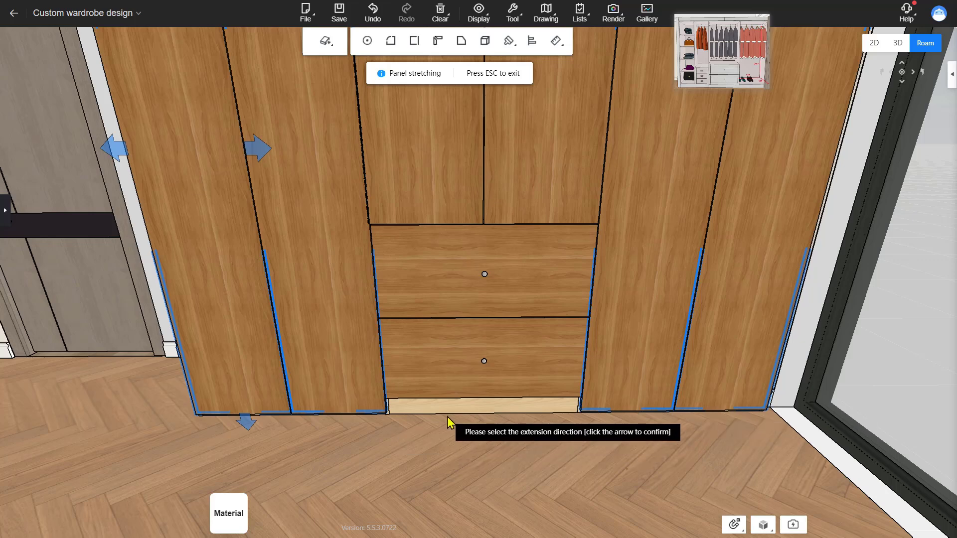
key("Escape")
Step: Set the lower three-sided drawer's Down parameter to 100
key("a")
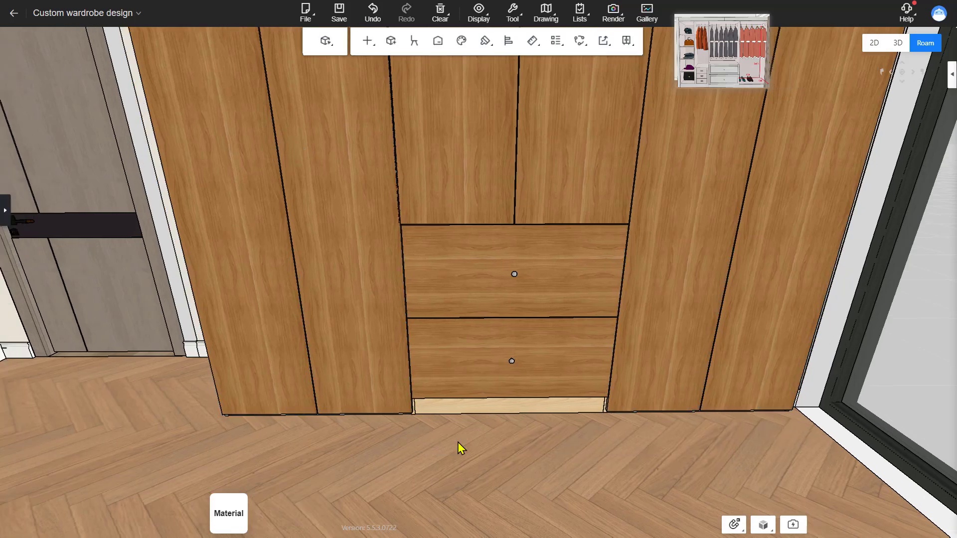
right_click_drag(458, 441, 455, 477)
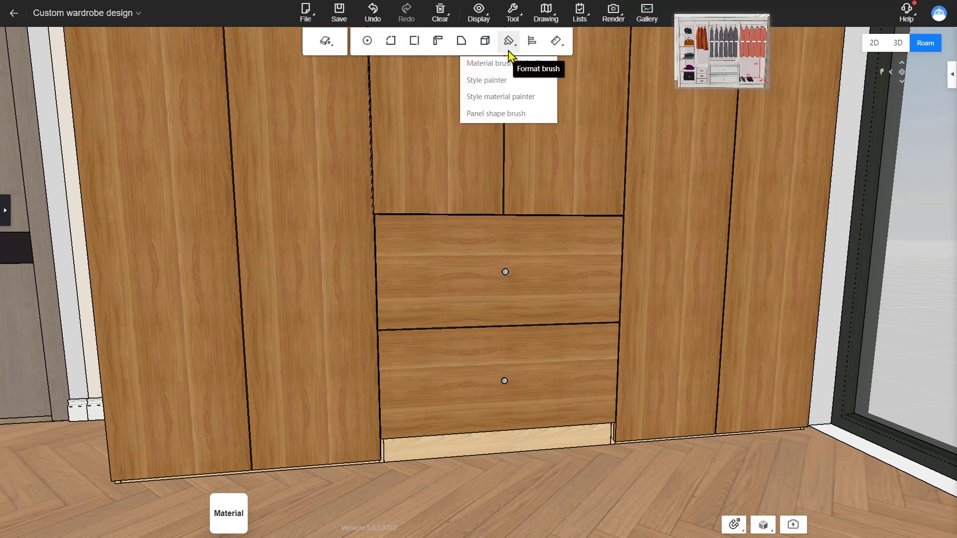
left_click(440, 411)
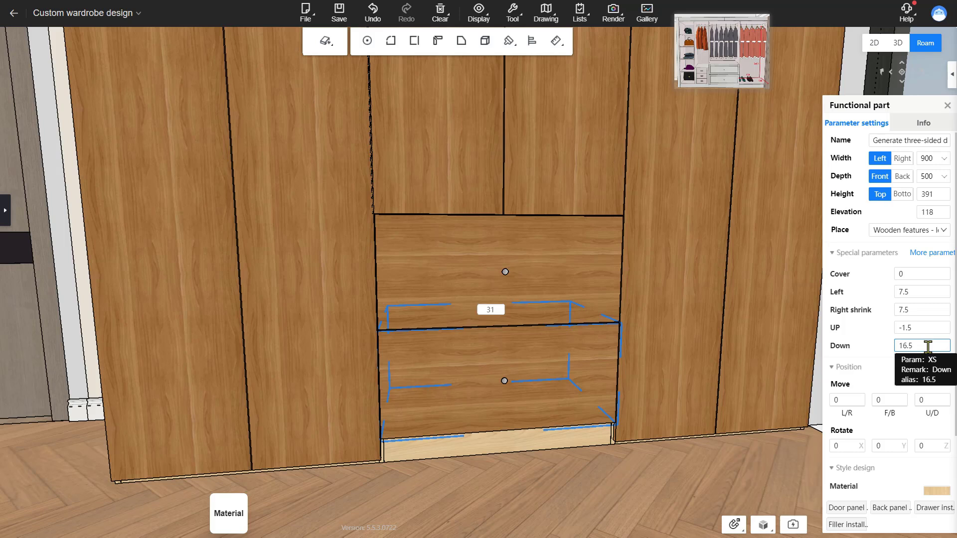
left_click_drag(928, 346, 892, 352)
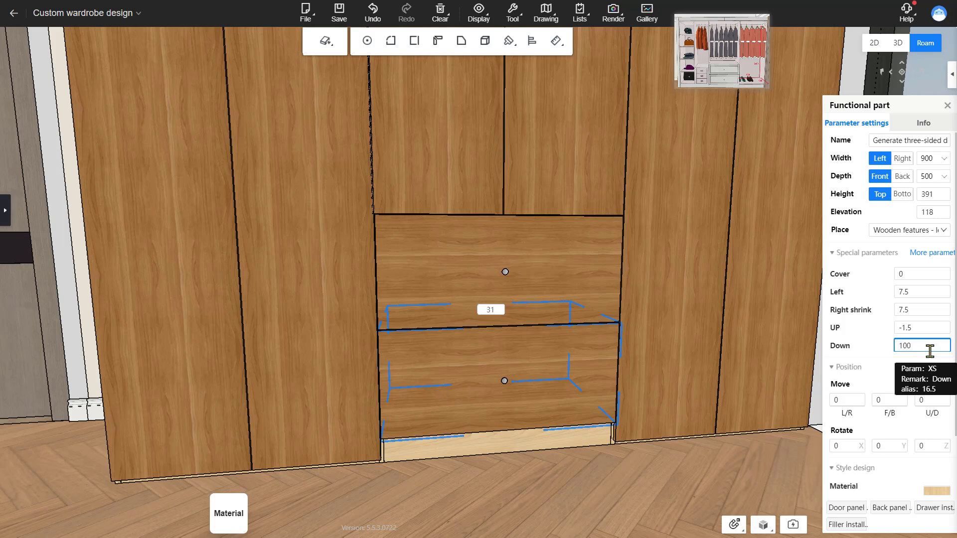
key("Return")
left_click(470, 470)
left_click_drag(470, 470, 498, 477)
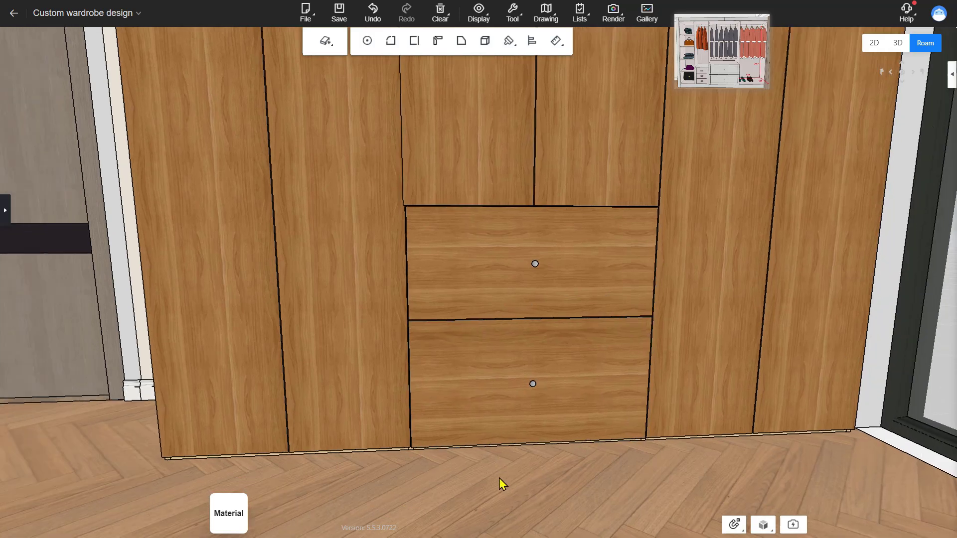
Step: Add an L-shaped end panel filler on the right side of the right cabinet with a front panel of 50
scroll(489, 475, "down", 5)
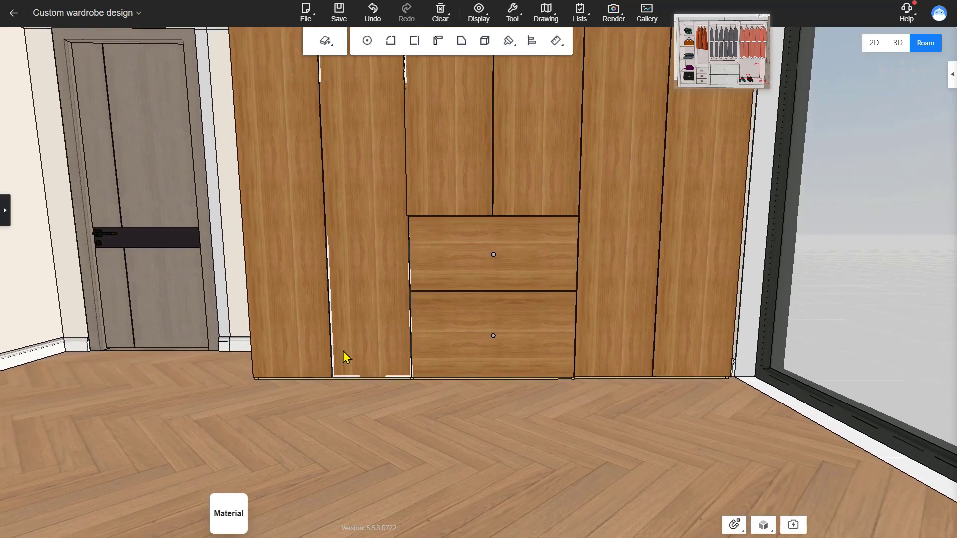
left_click_drag(548, 414, 523, 458)
key("2")
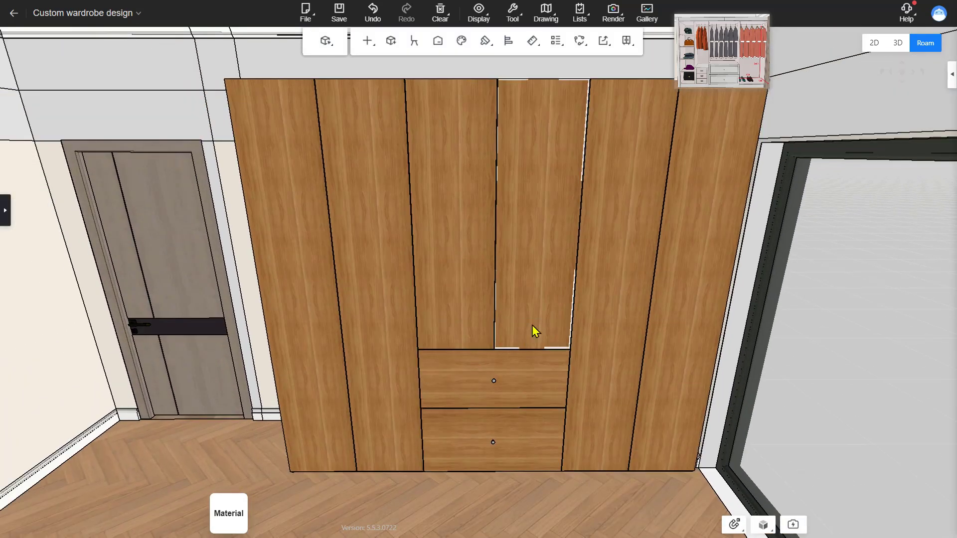
left_click_drag(531, 325, 581, 175)
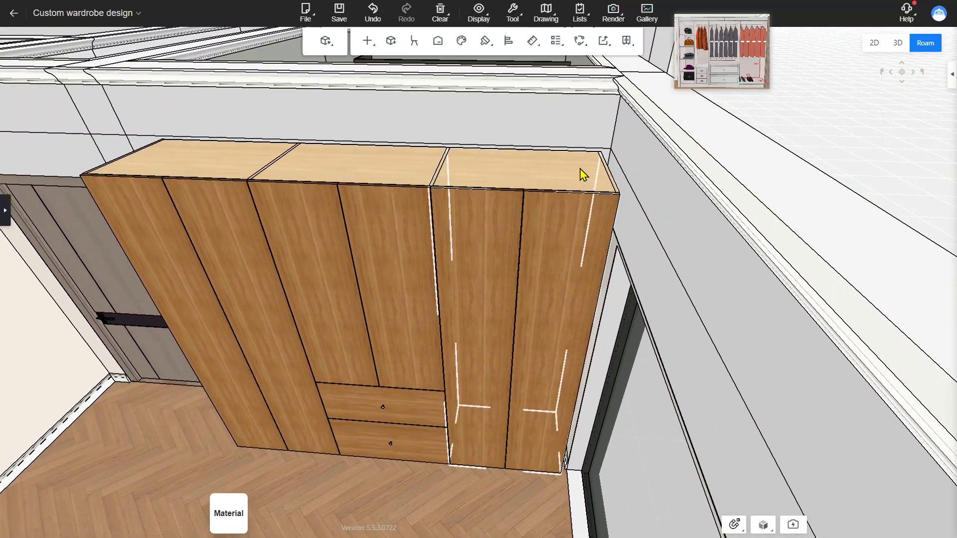
left_click(581, 175)
left_click(943, 531)
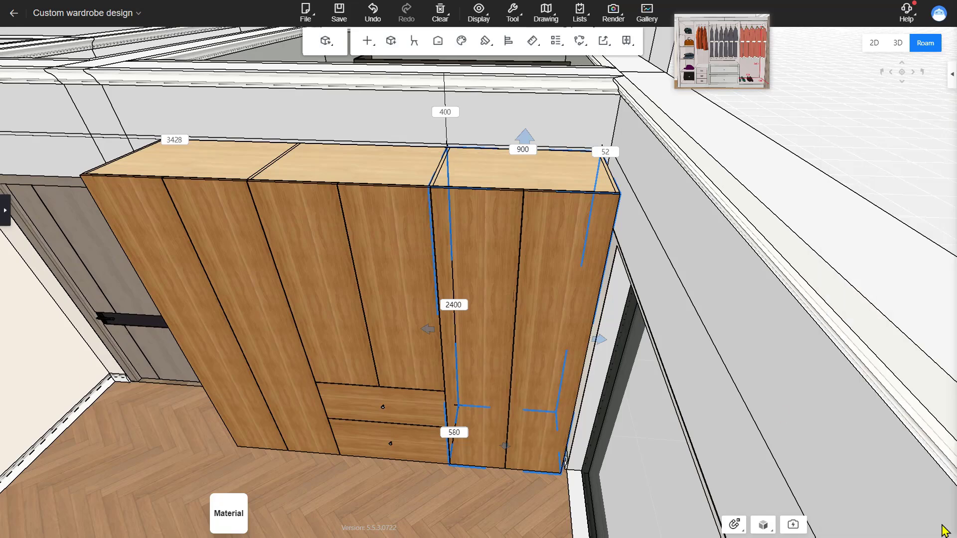
left_click(540, 288)
left_click(903, 134)
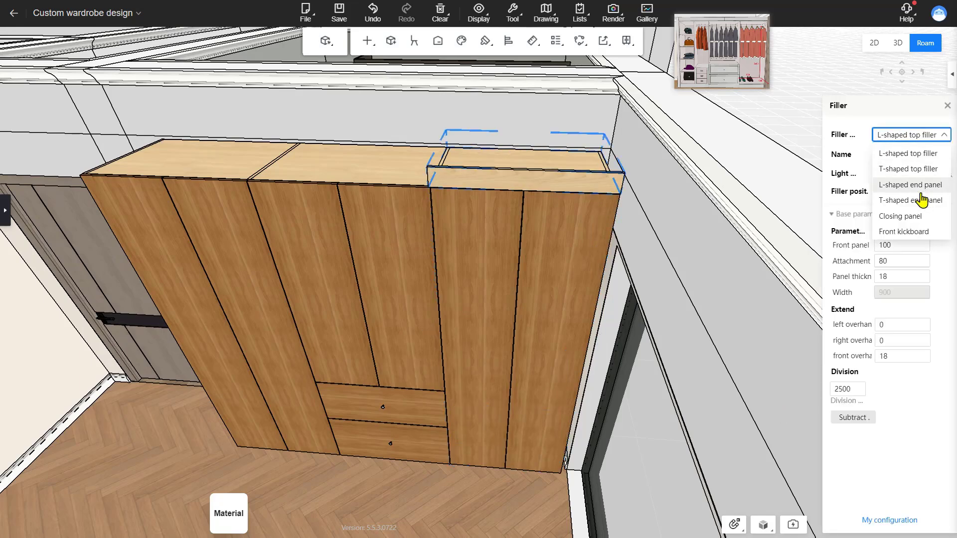
left_click(920, 192)
left_click(903, 180)
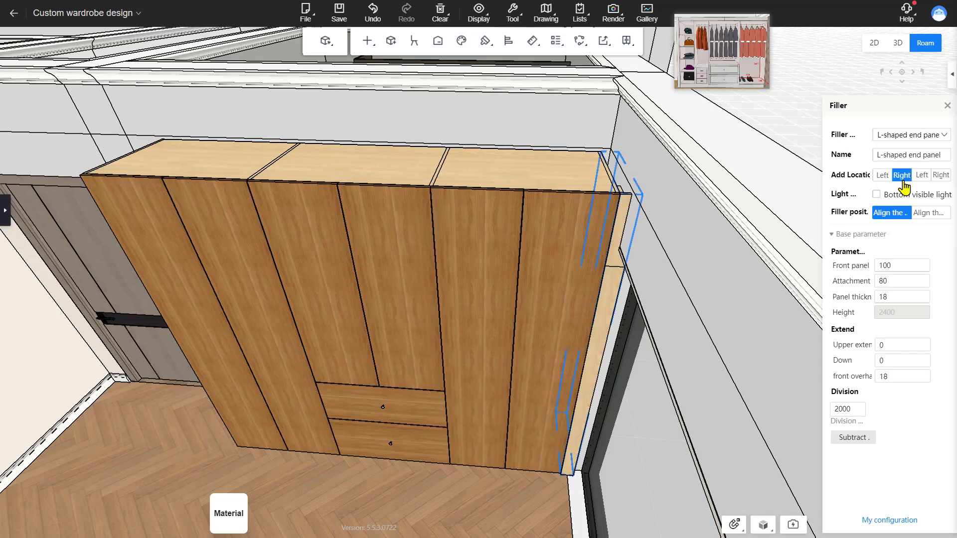
left_click(905, 268)
type("50")
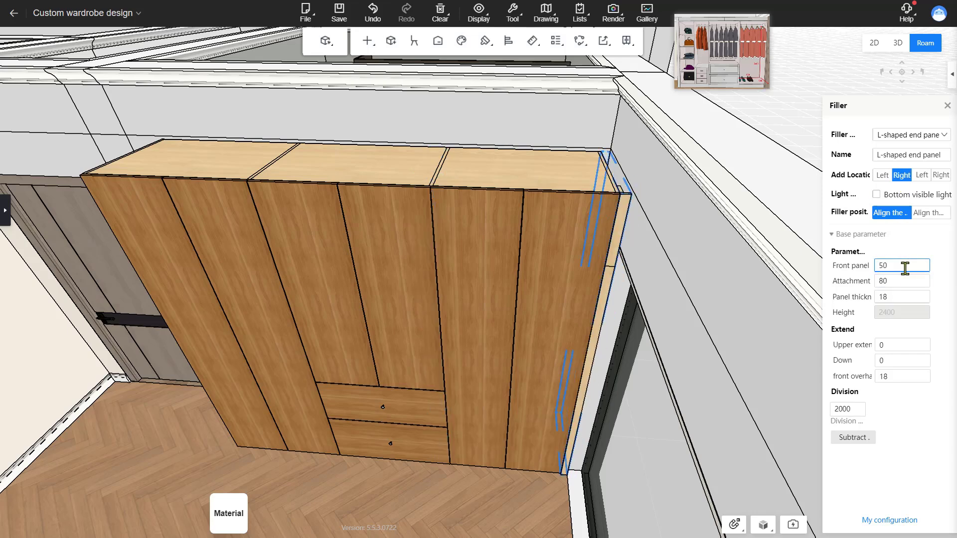
left_click(853, 410)
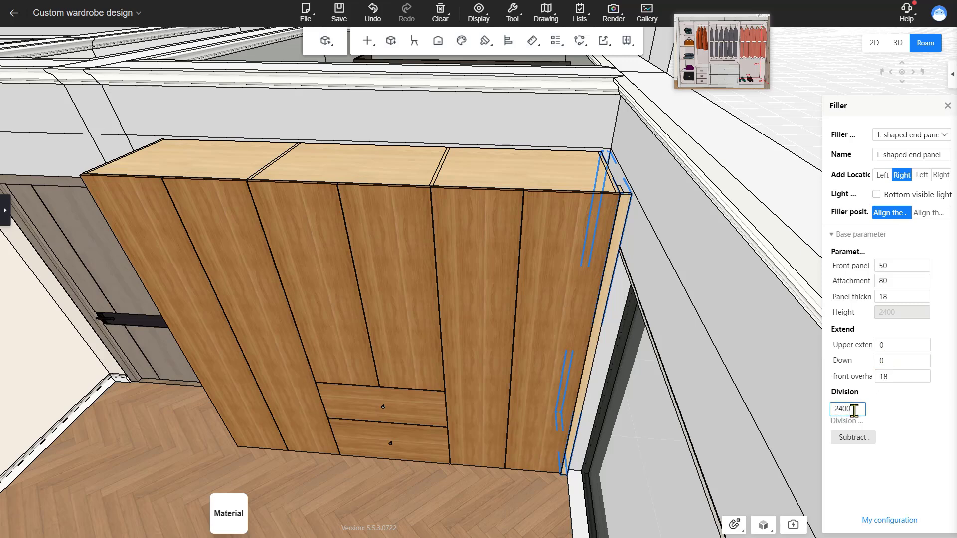
Step: Select all three cabinets and add an L-shaped top filler across them, adjusting its division value
right_click_drag(652, 292, 668, 310)
left_click(626, 298)
left_click(294, 273, "ctrl")
left_click(626, 280, "ctrl")
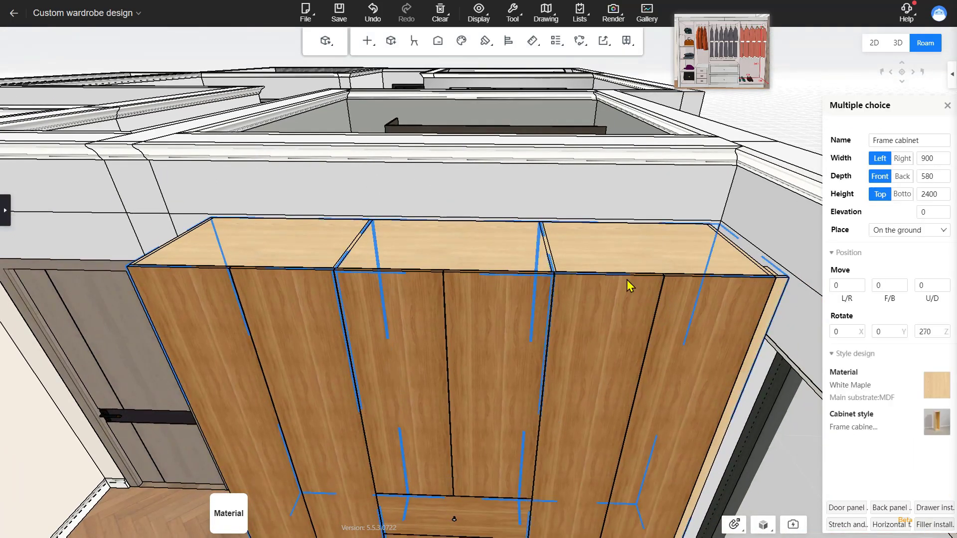
left_click(947, 525)
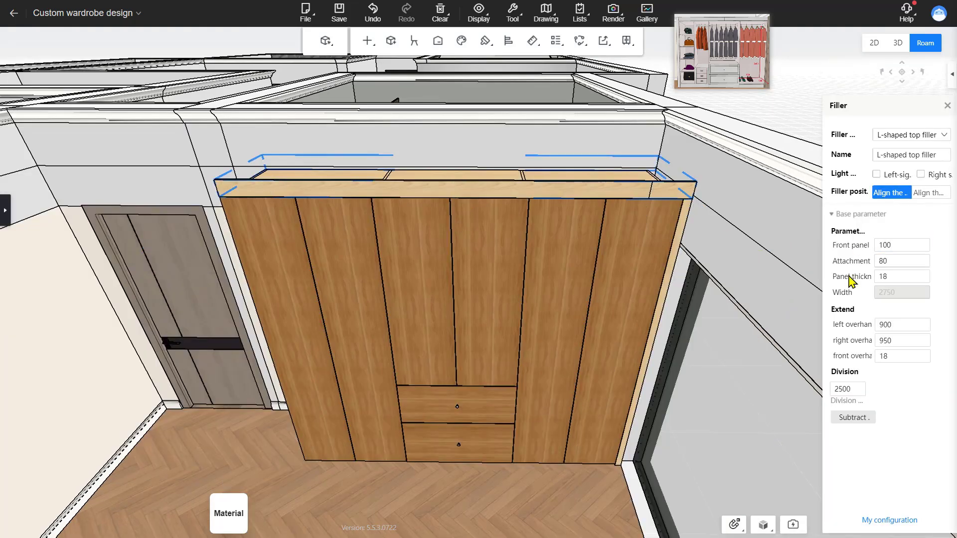
left_click(897, 325)
left_click(858, 389)
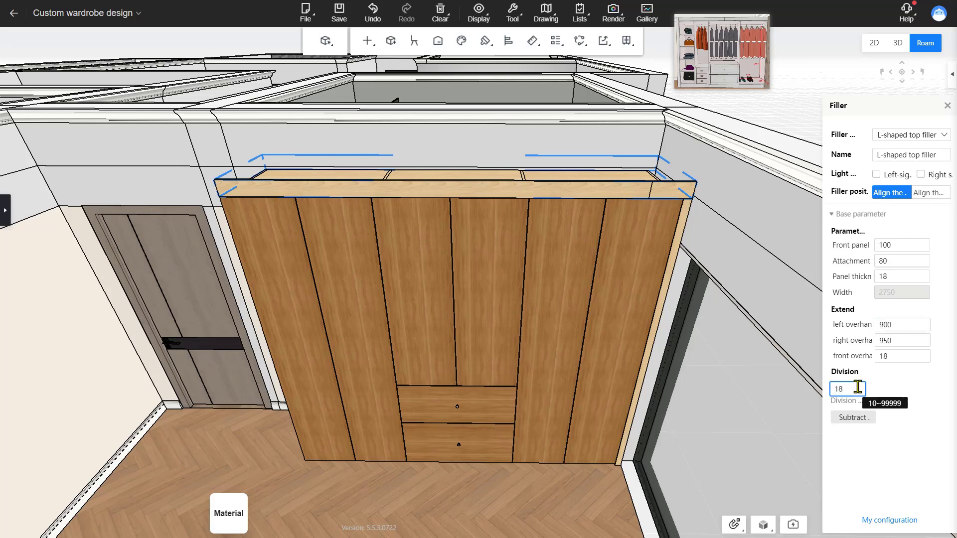
key("BackSpace")
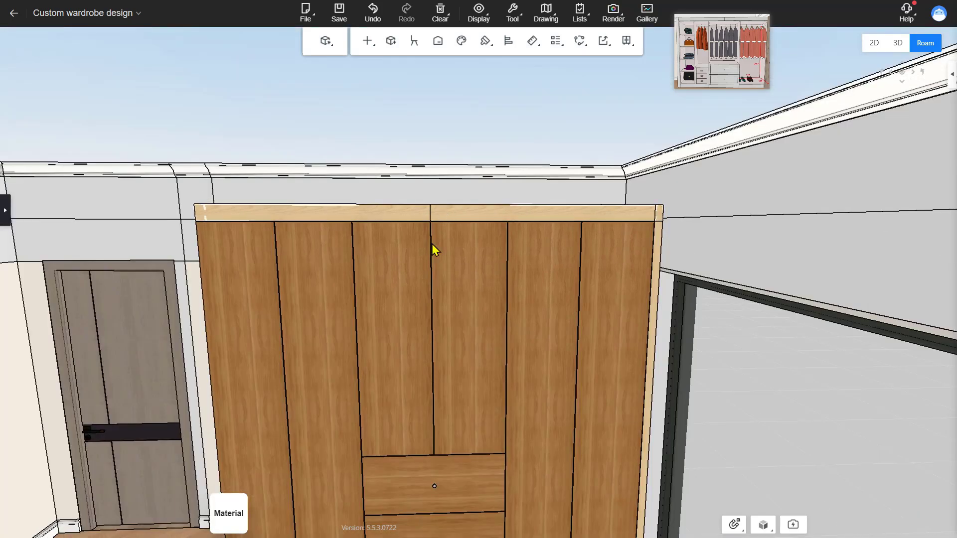
Step: Place a Left arc closing from the decorative accessories against the wardrobe's left side
left_click_drag(431, 244, 560, 424)
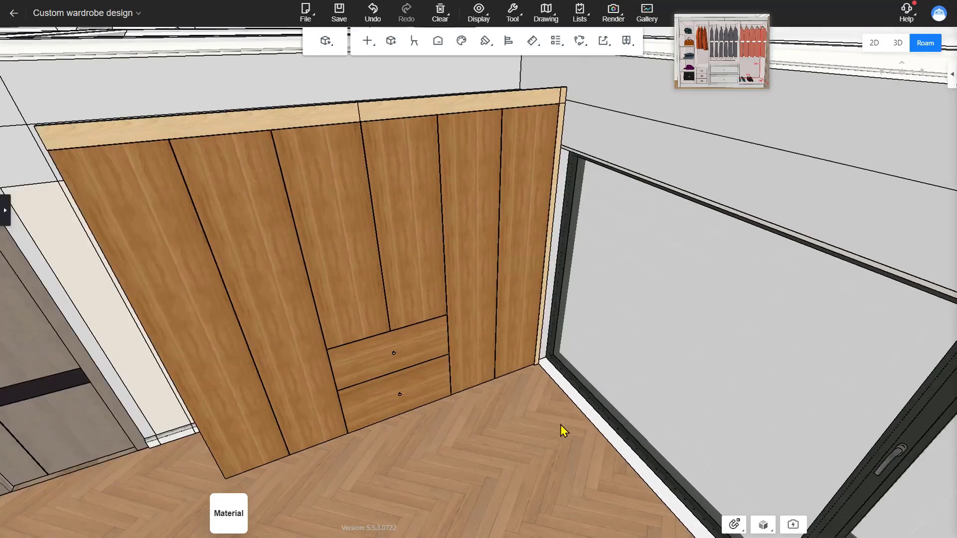
key("a")
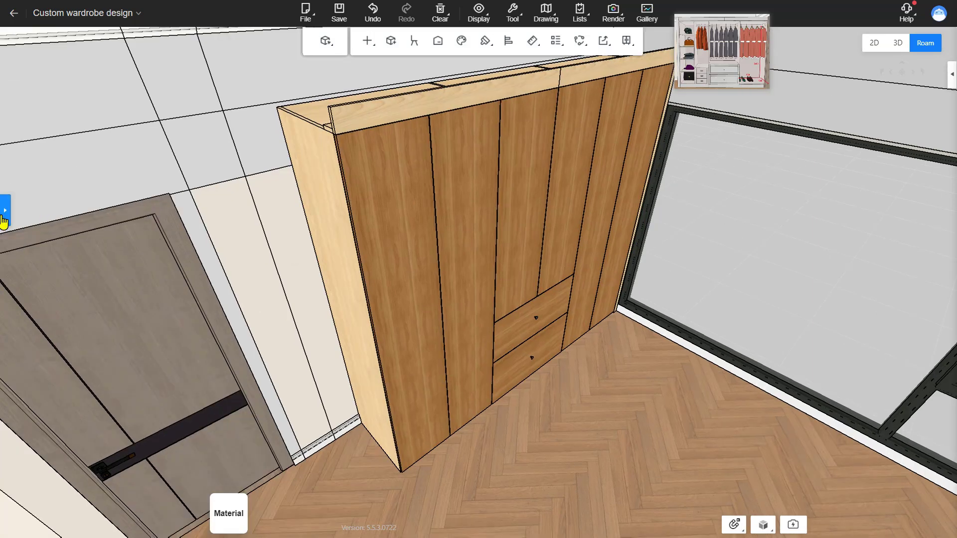
left_click(5, 218)
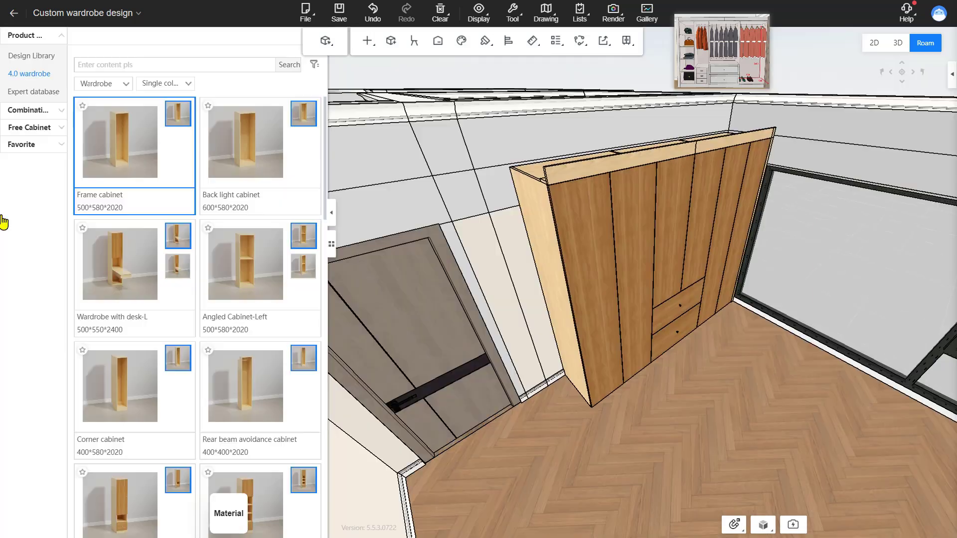
left_click(100, 84)
left_click(111, 169)
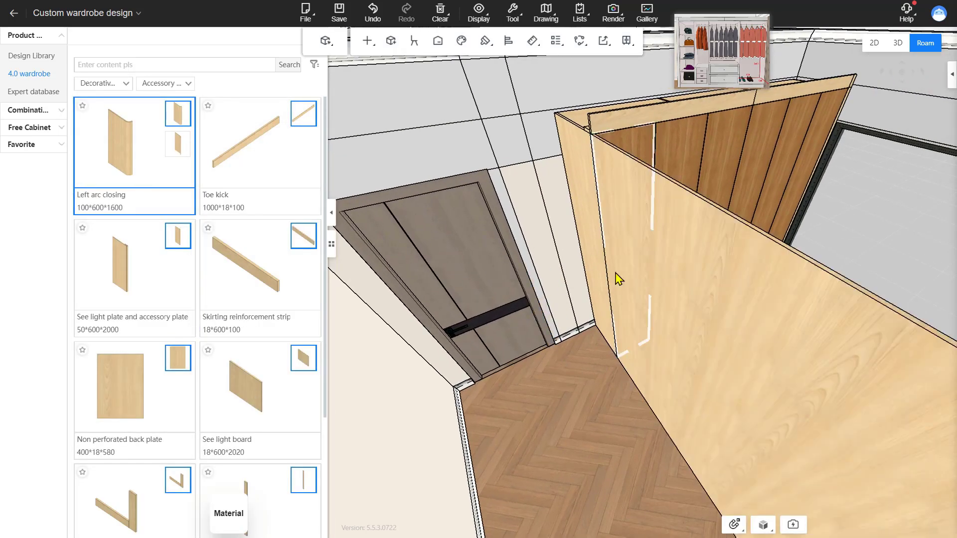
left_click(607, 275)
right_click_drag(573, 333, 568, 318)
scroll(568, 319, "up", 3)
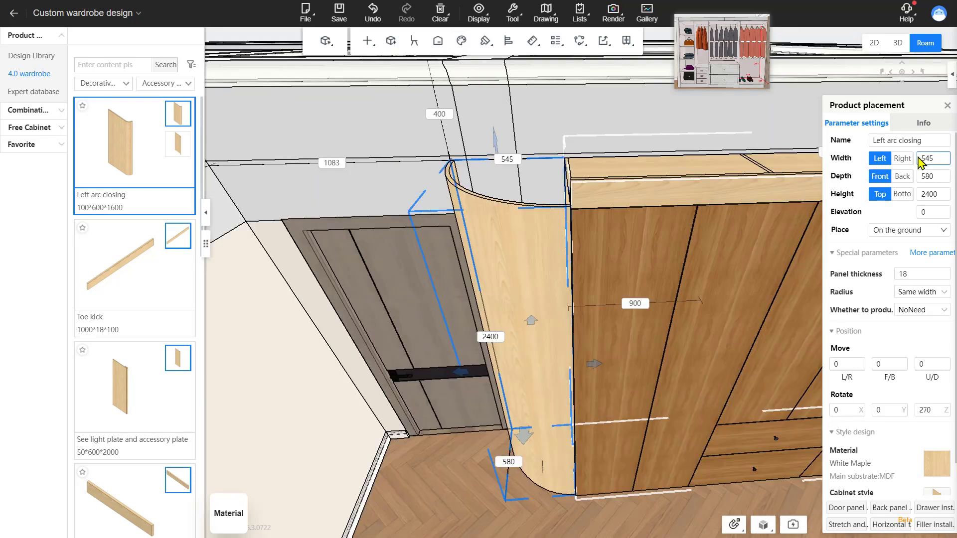
Step: Set the left arc closing's width to 50 and its depth to 600
left_click(932, 158)
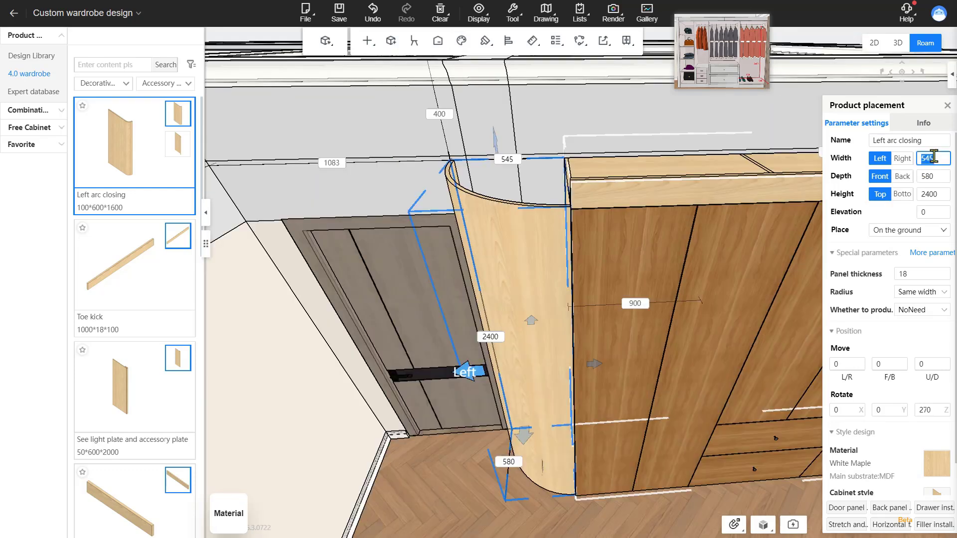
key("Return")
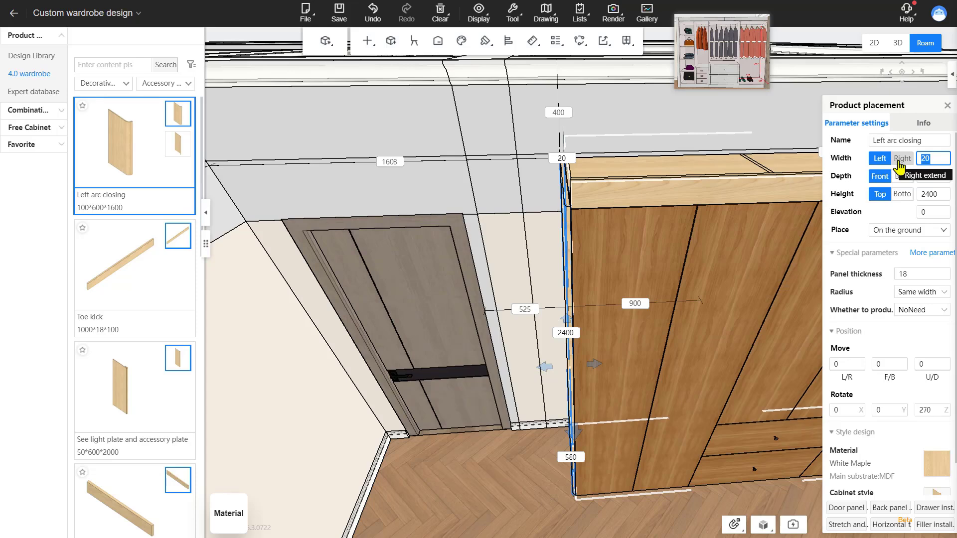
type("50")
key("Return")
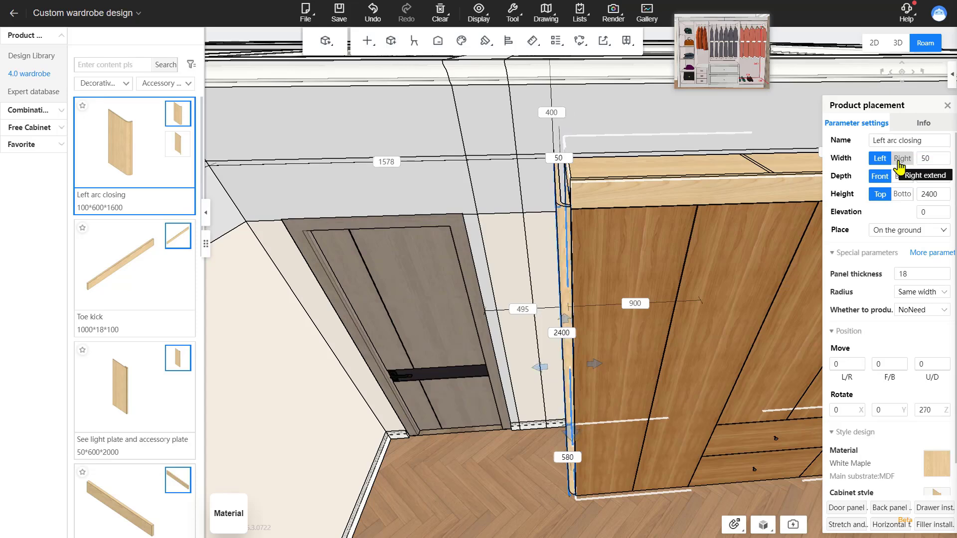
left_click(928, 177)
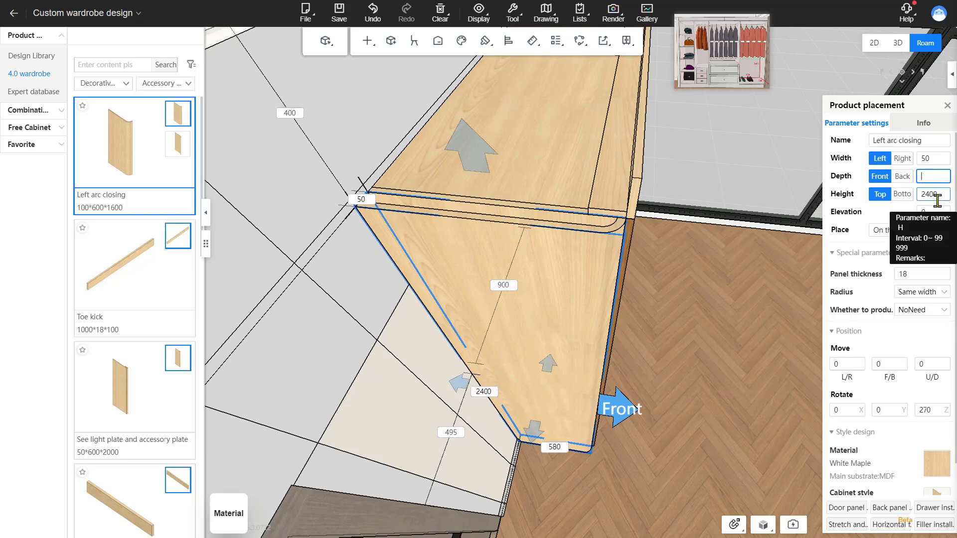
type("600")
key("Return")
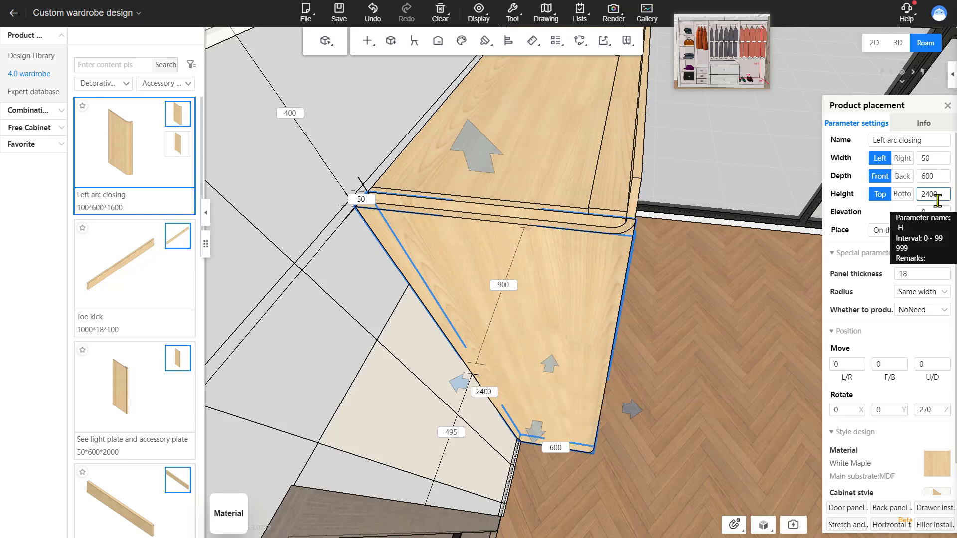
Step: Set the left arc closing's height to 2500
right_click_drag(755, 303, 693, 234)
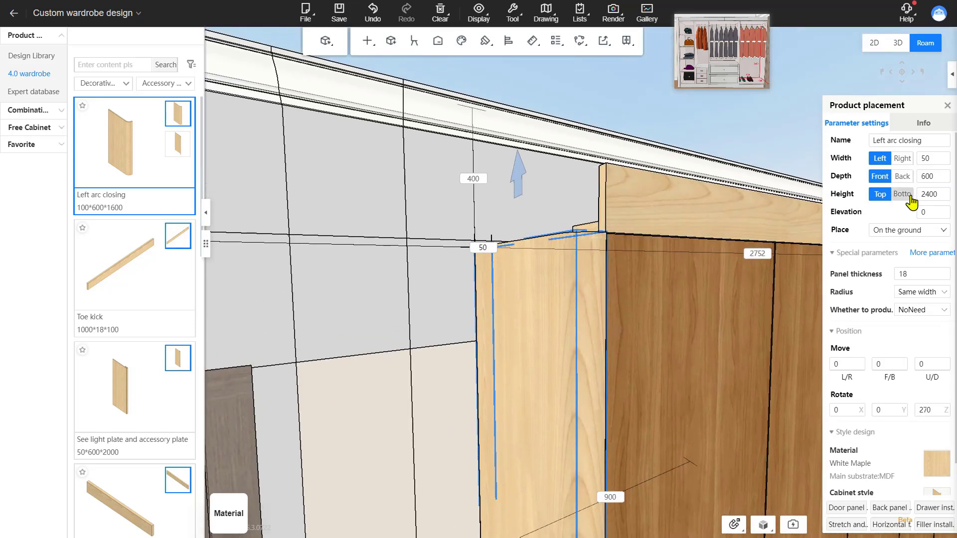
left_click(938, 198)
left_click(926, 198)
type("5")
key("Return")
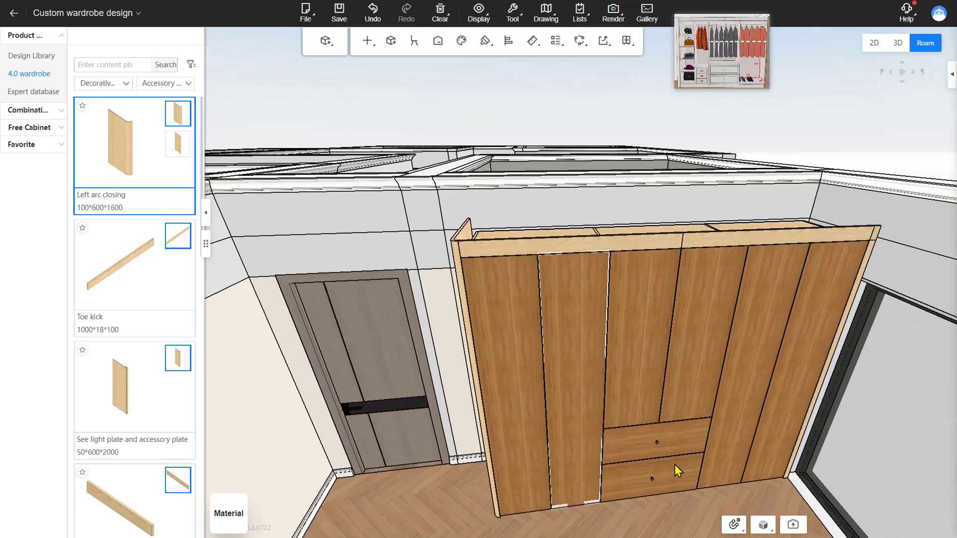
left_click_drag(675, 466, 727, 470)
left_click(523, 282)
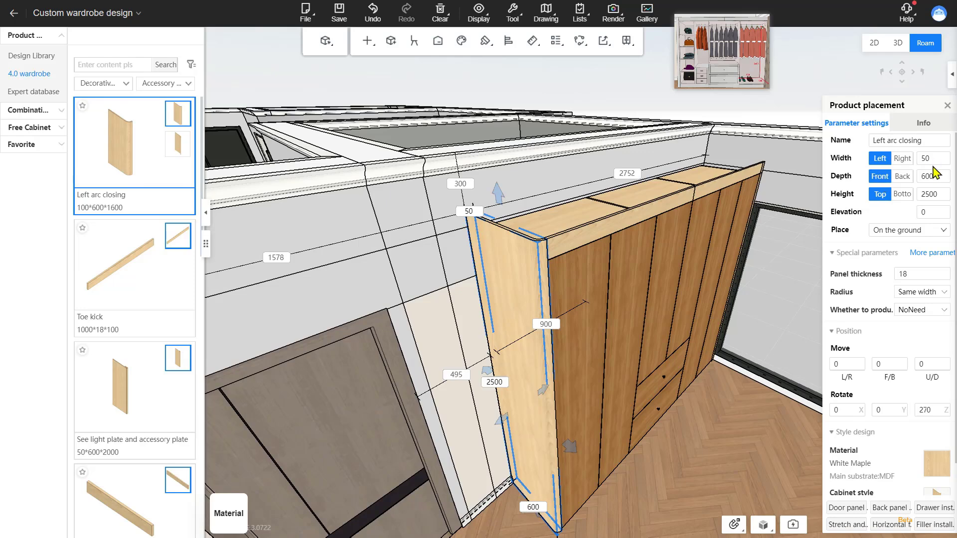
key("Return")
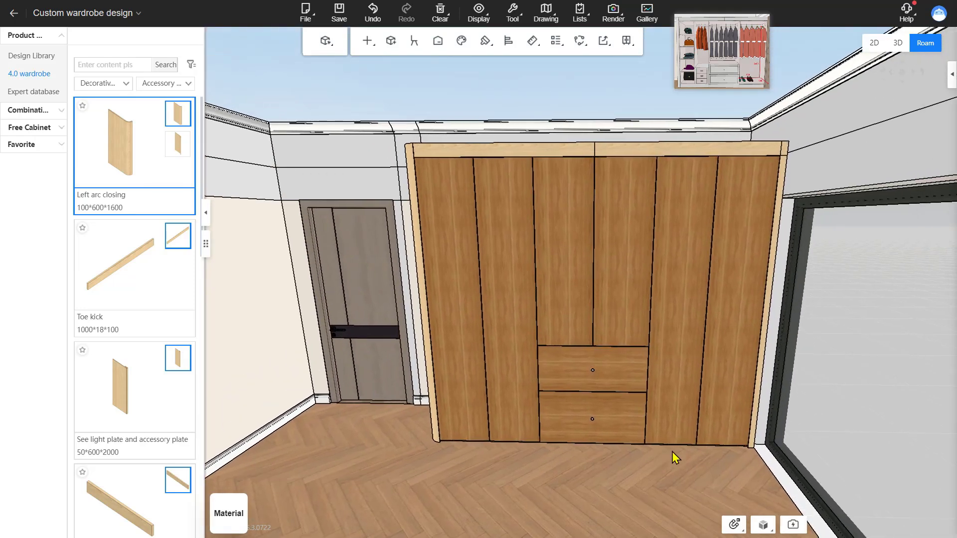
Step: Change the door style of all door panels to the Color matching inverted round door panel
scroll(677, 456, "up", 4)
left_click_drag(677, 455, 683, 450)
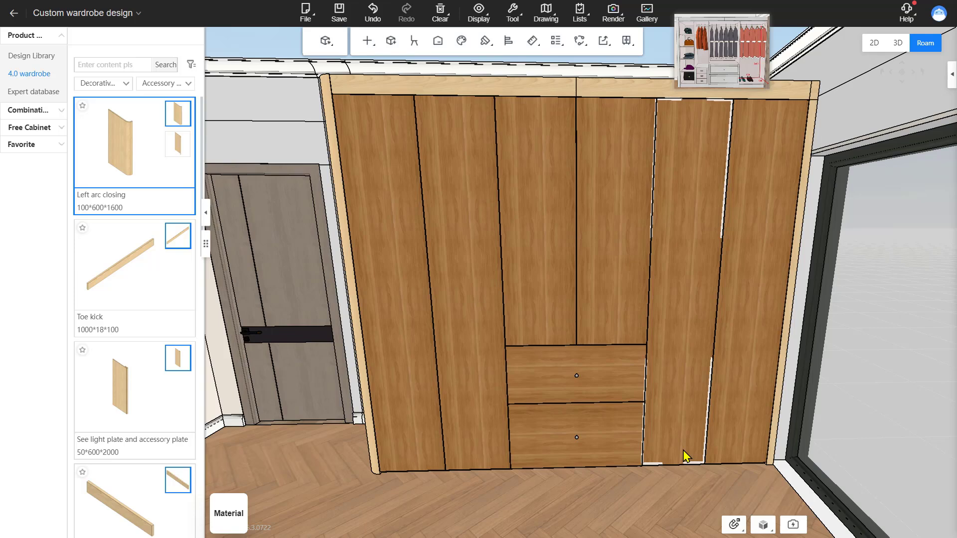
left_click_drag(683, 450, 587, 524)
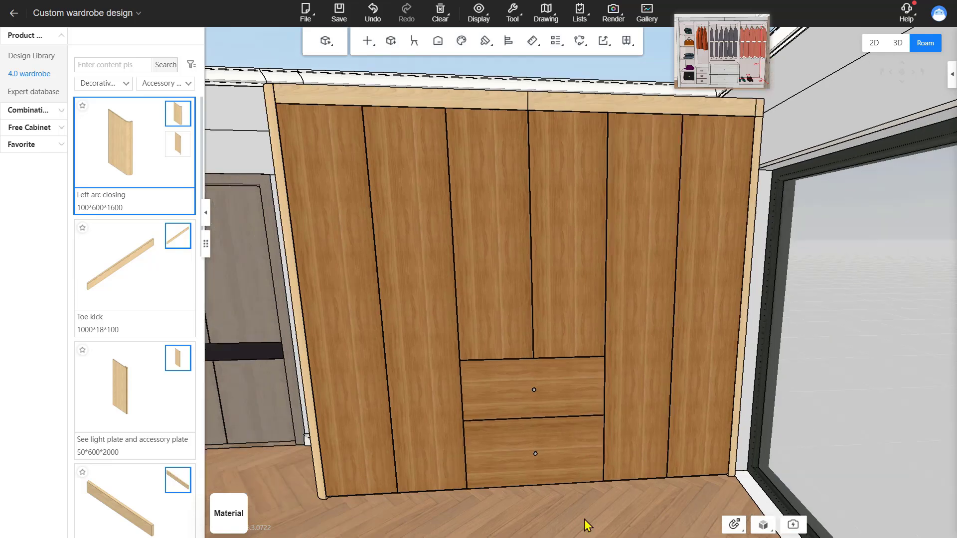
right_click(238, 143)
mouse_move(274, 228)
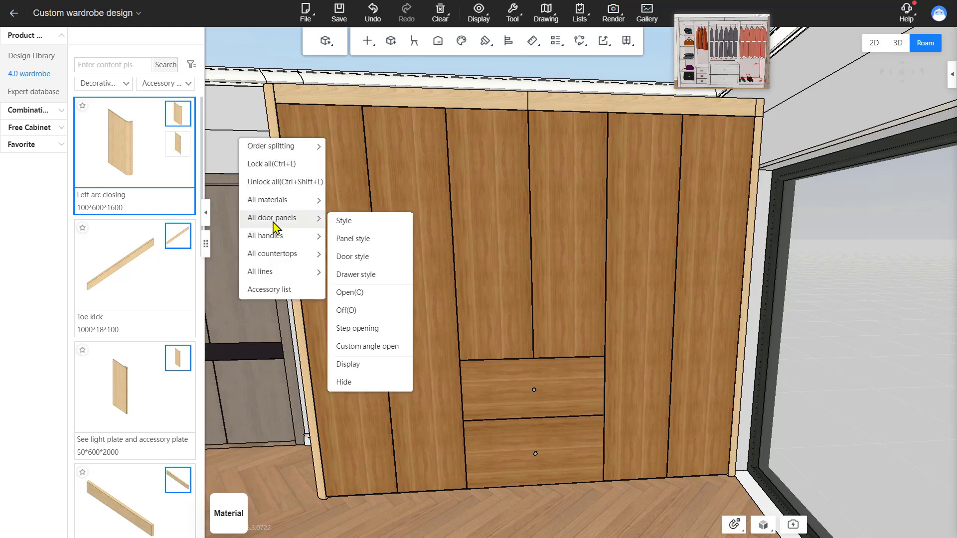
left_click(369, 263)
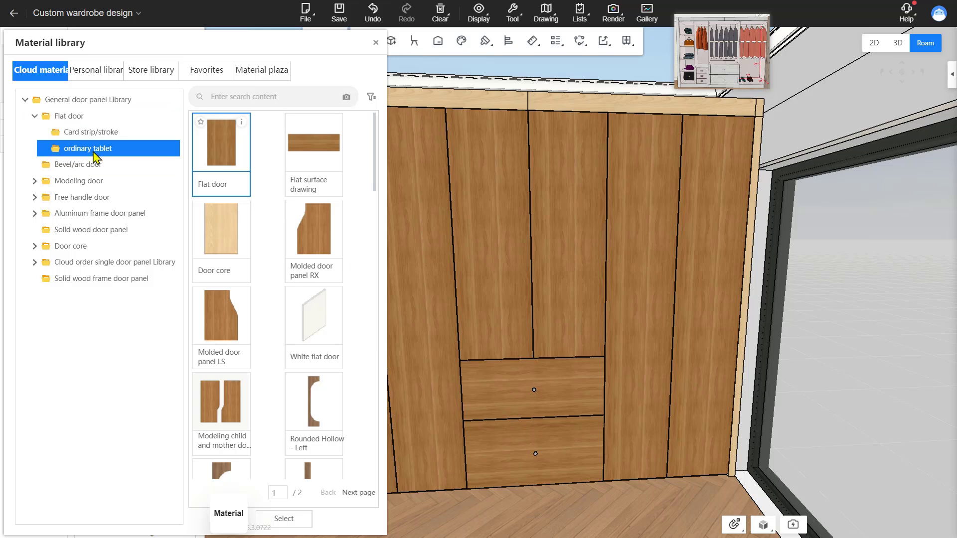
scroll(319, 234, "down", 5)
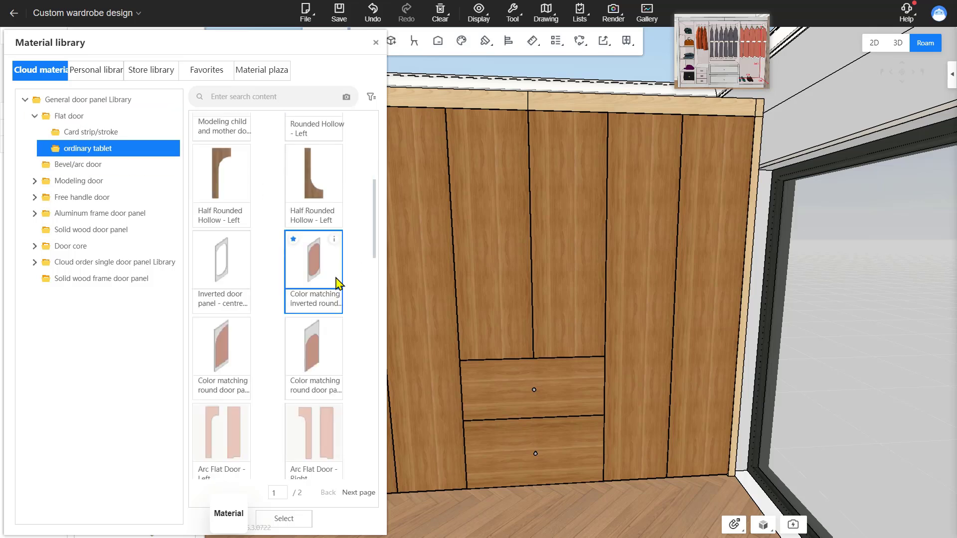
left_click(314, 260)
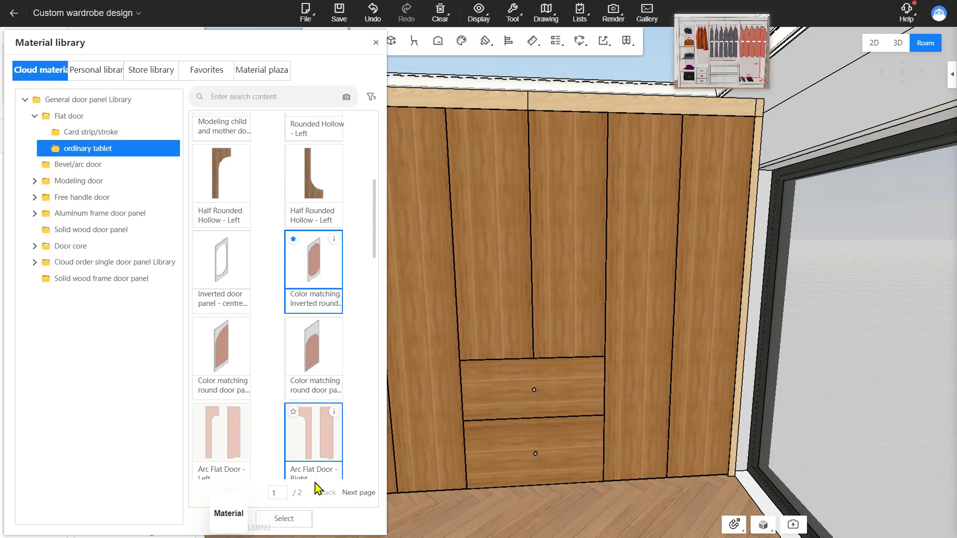
left_click(283, 518)
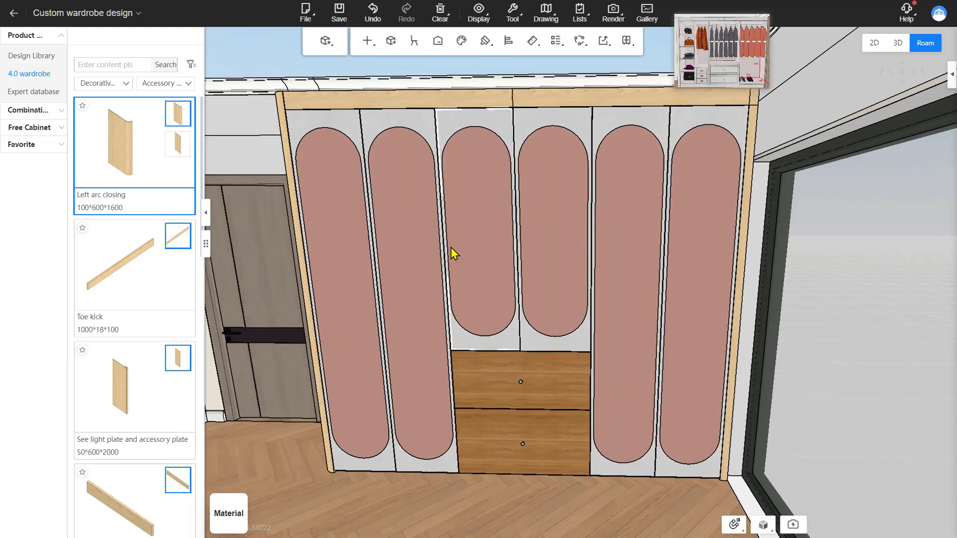
Step: Change the drawer style of all drawer fronts to the Za - inlaid gold drawing surface card strip panel
scroll(487, 278, "up", 3)
left_click_drag(270, 186, 252, 113)
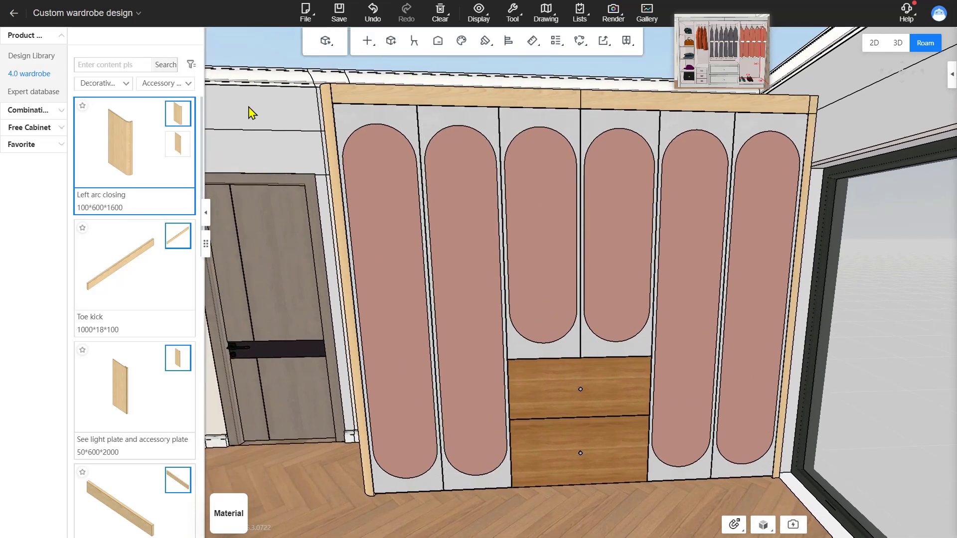
right_click(284, 144)
mouse_move(334, 224)
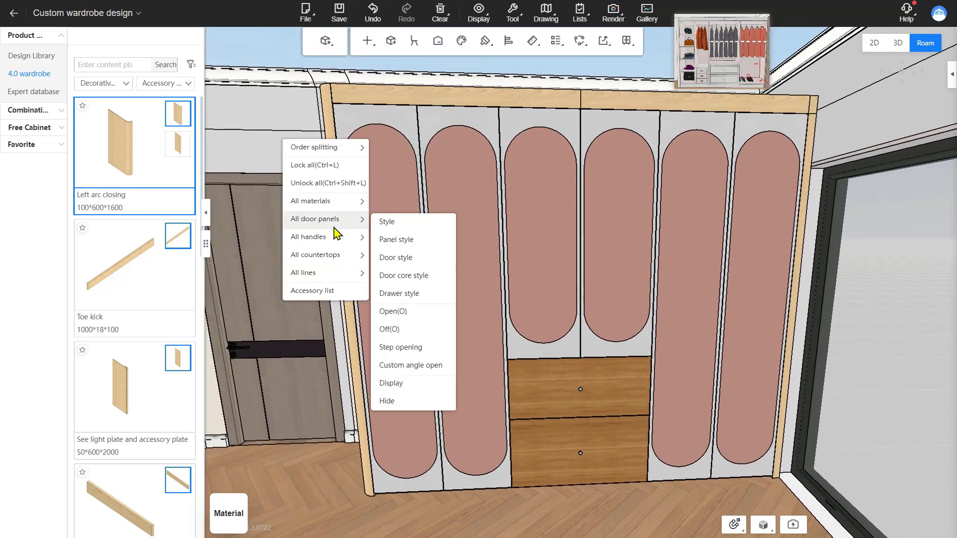
left_click(411, 298)
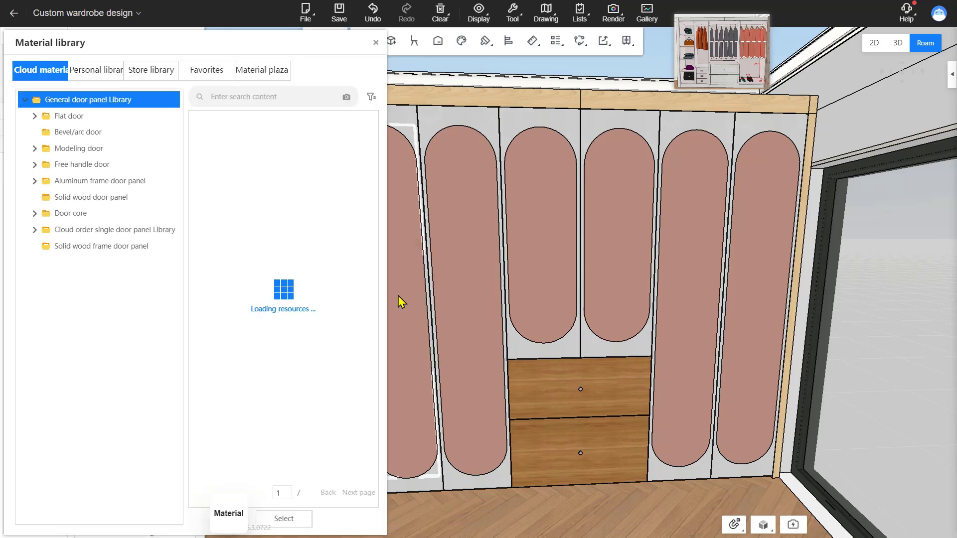
left_click(128, 117)
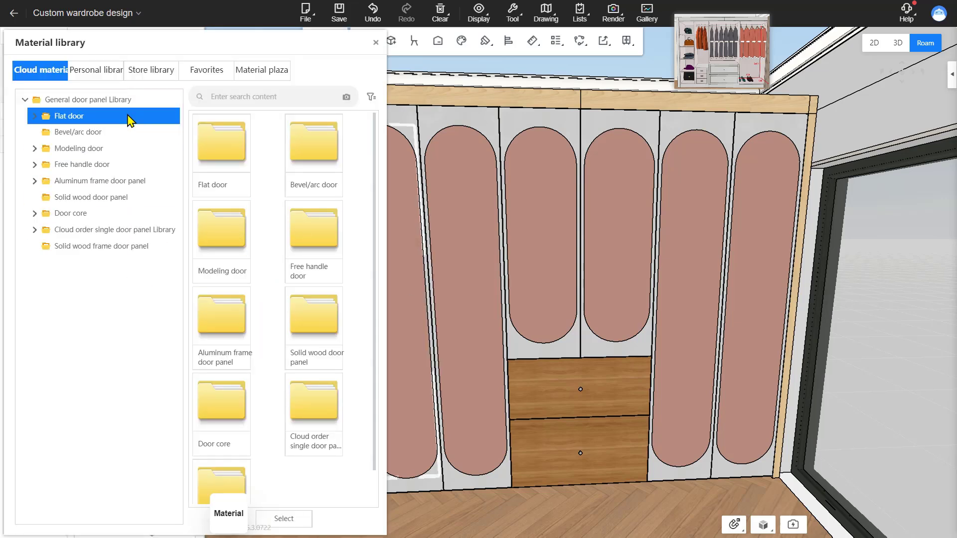
left_click(126, 136)
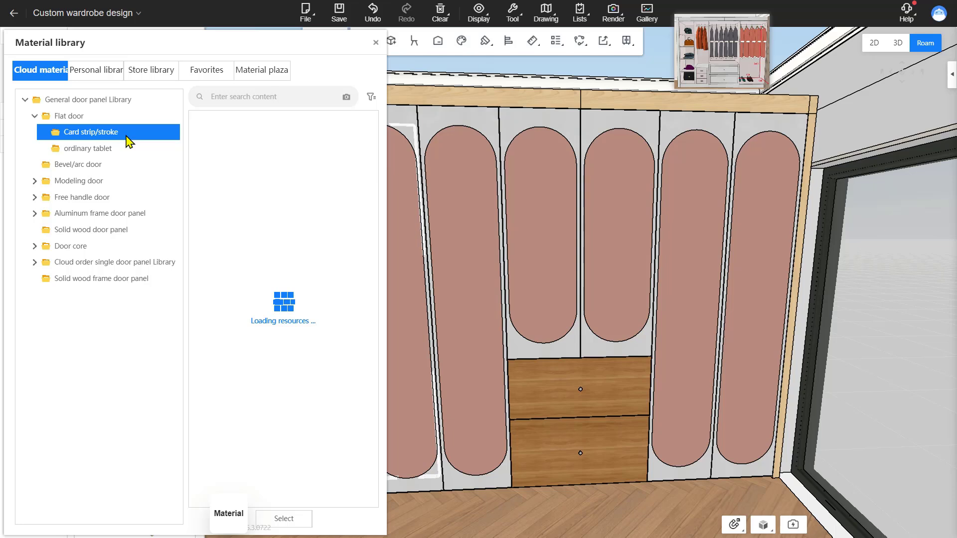
scroll(264, 293, "down", 5)
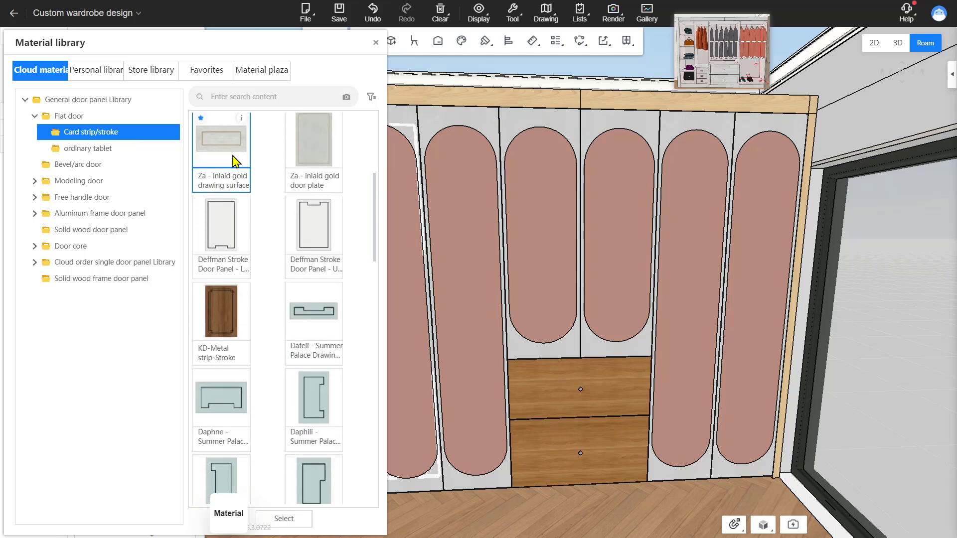
double_click(233, 157)
scroll(588, 478, "down", 3)
scroll(575, 468, "up", 2)
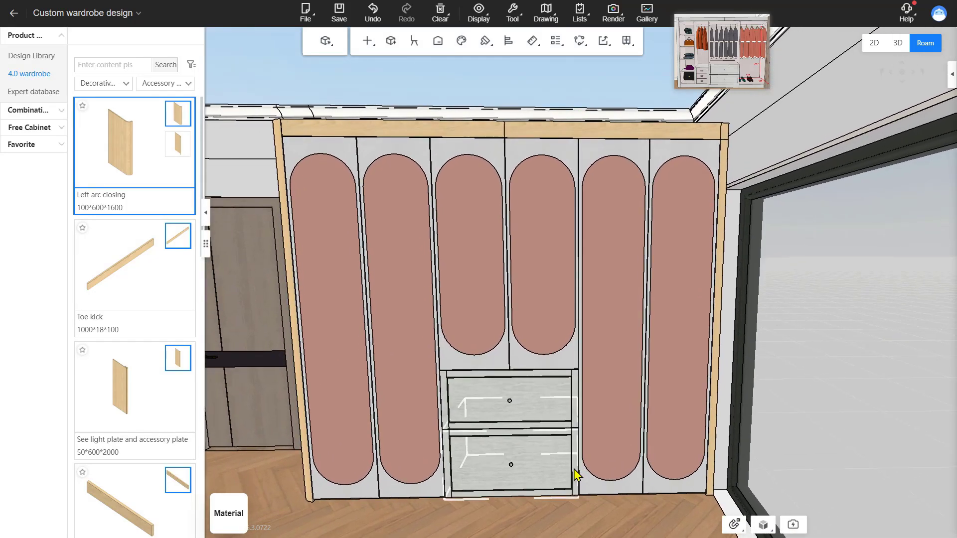
Step: Apply the Rosewood MFC texture to all cabinet materials of the wardrobe
key("e")
key("a")
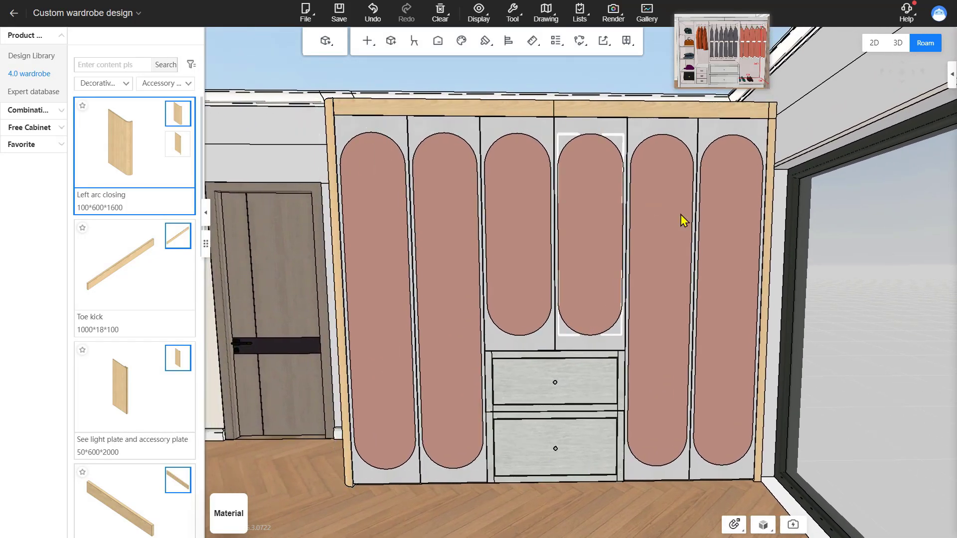
right_click(252, 131)
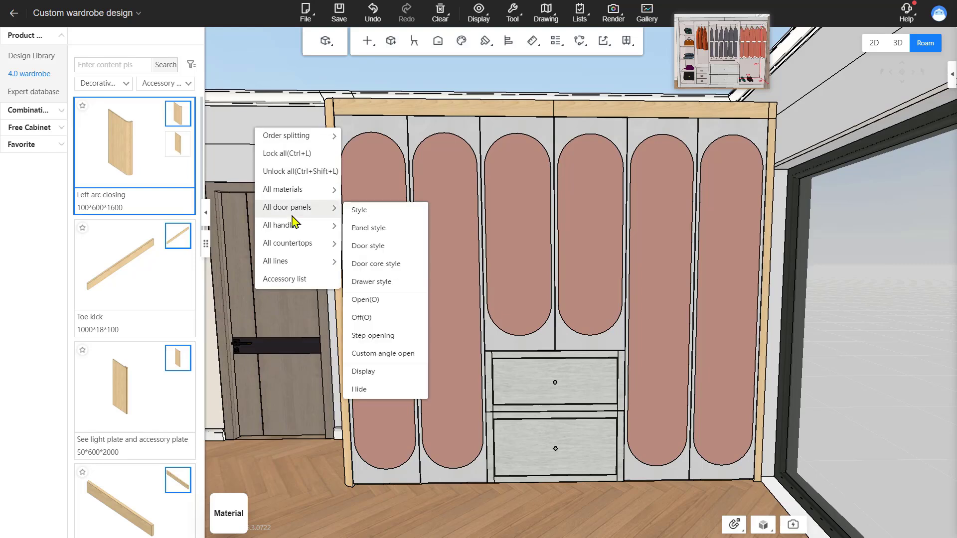
mouse_move(297, 190)
left_click(380, 193)
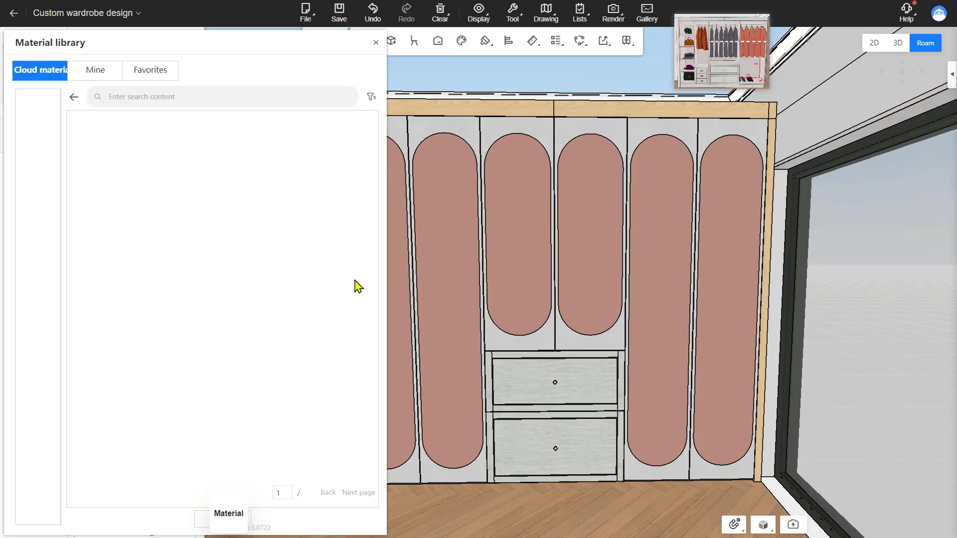
left_click(73, 132)
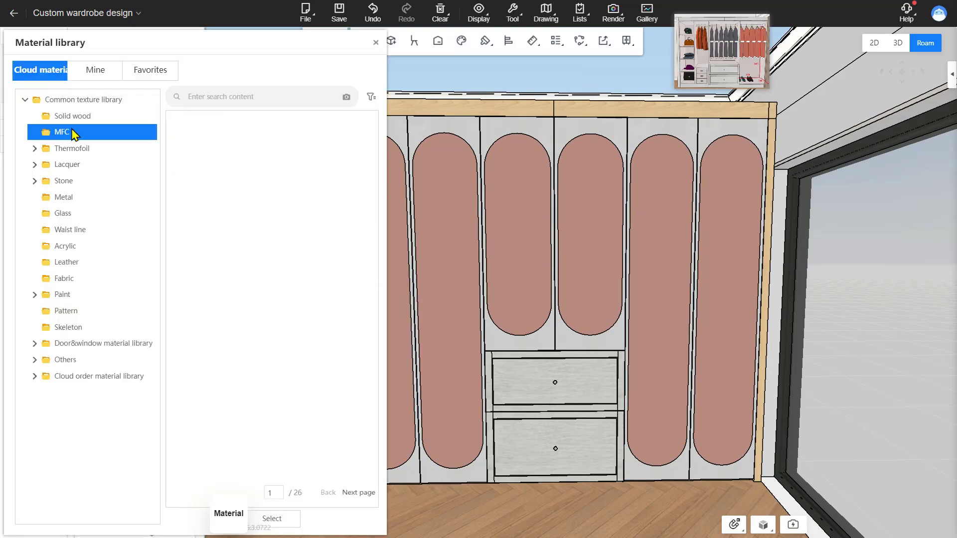
scroll(282, 199, "down", 5)
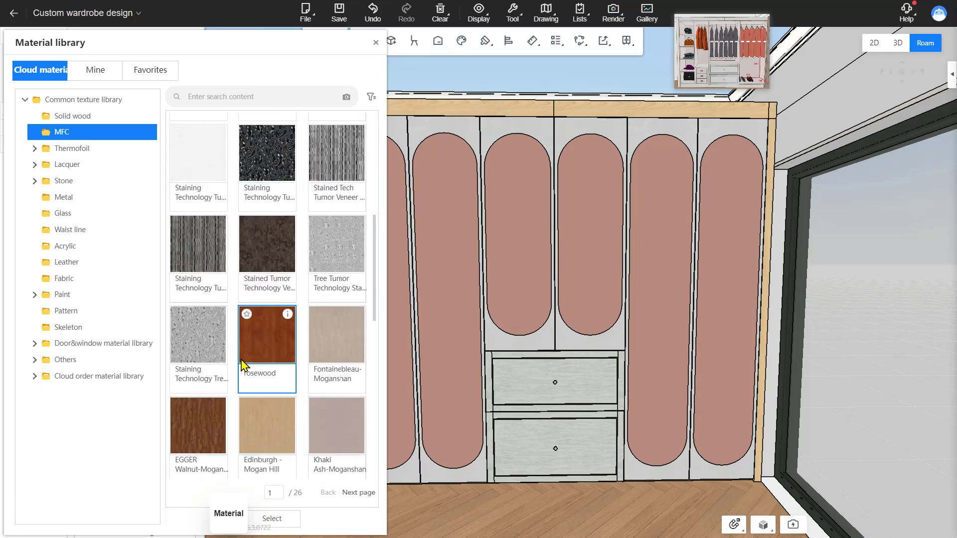
scroll(254, 348, "down", 1)
left_click(260, 333)
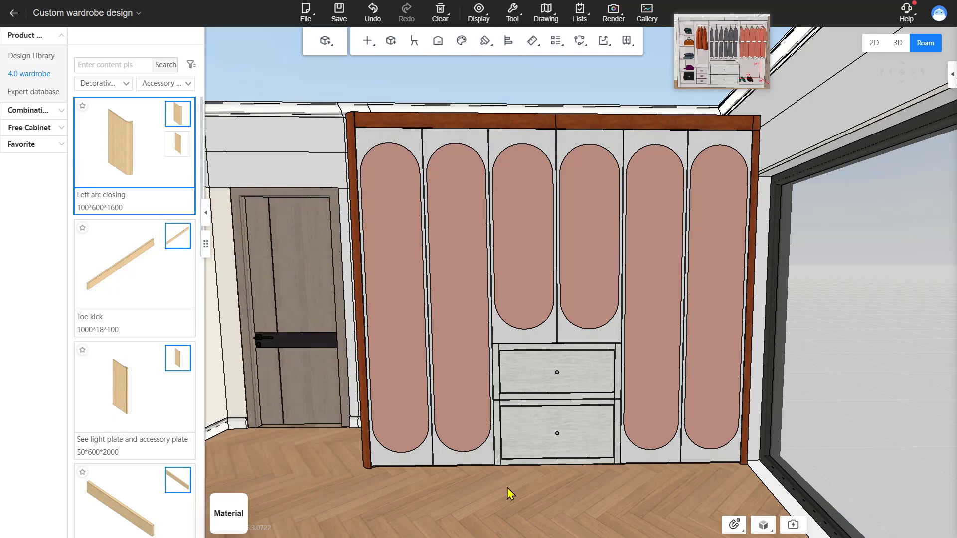
Step: Copy the door panel's material onto the top panel, left arc closing and right filler with the Material brush
scroll(502, 491, "up", 2)
scroll(502, 492, "down", 3)
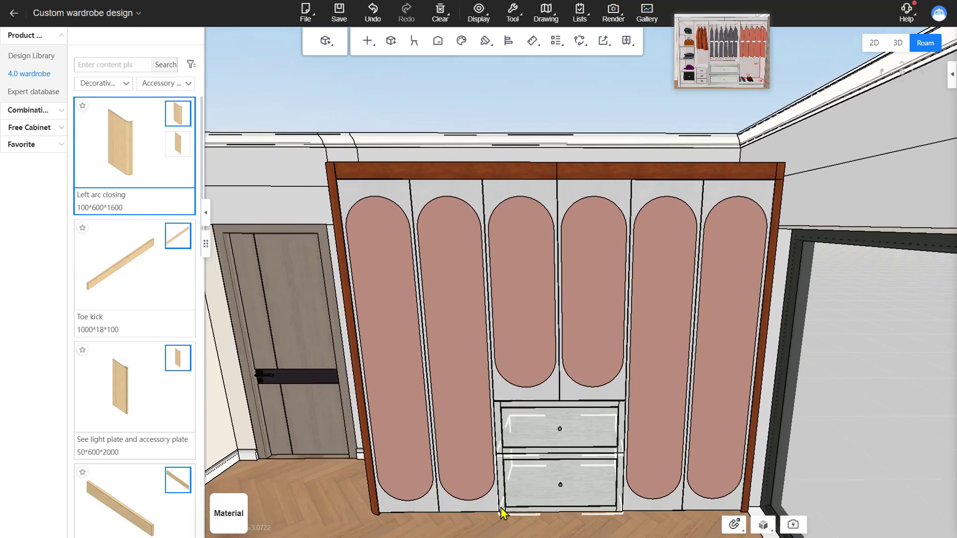
scroll(502, 486, "up", 1)
scroll(500, 484, "up", 4)
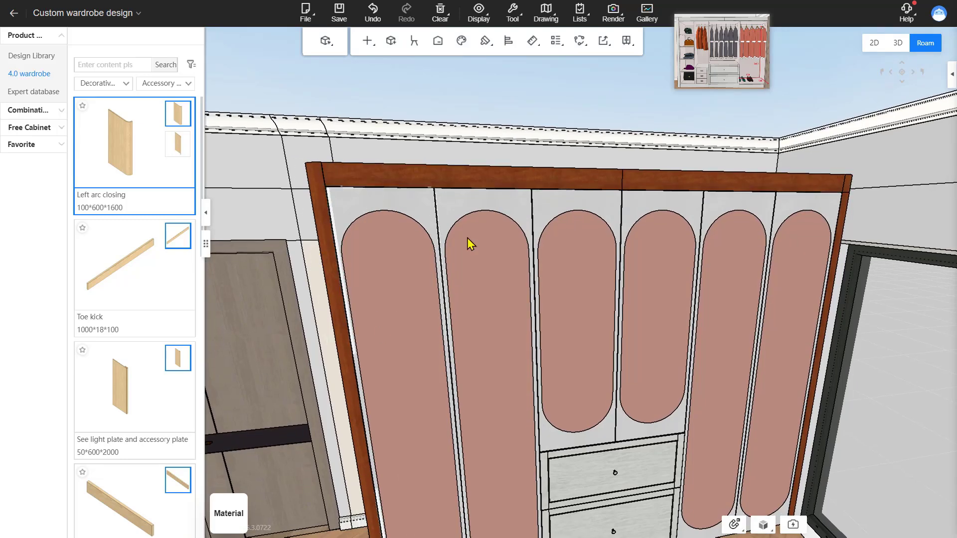
right_click_drag(550, 314, 540, 401)
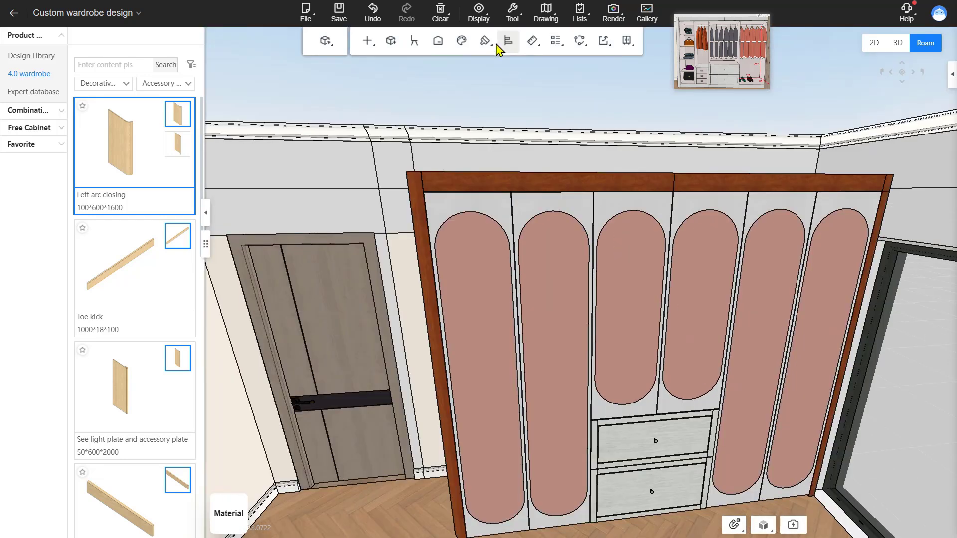
mouse_move(485, 40)
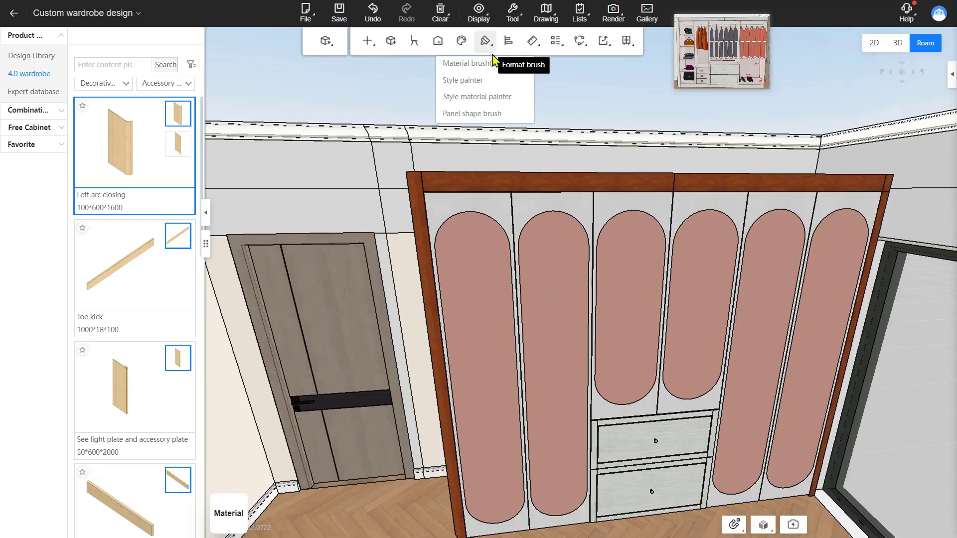
left_click(480, 63)
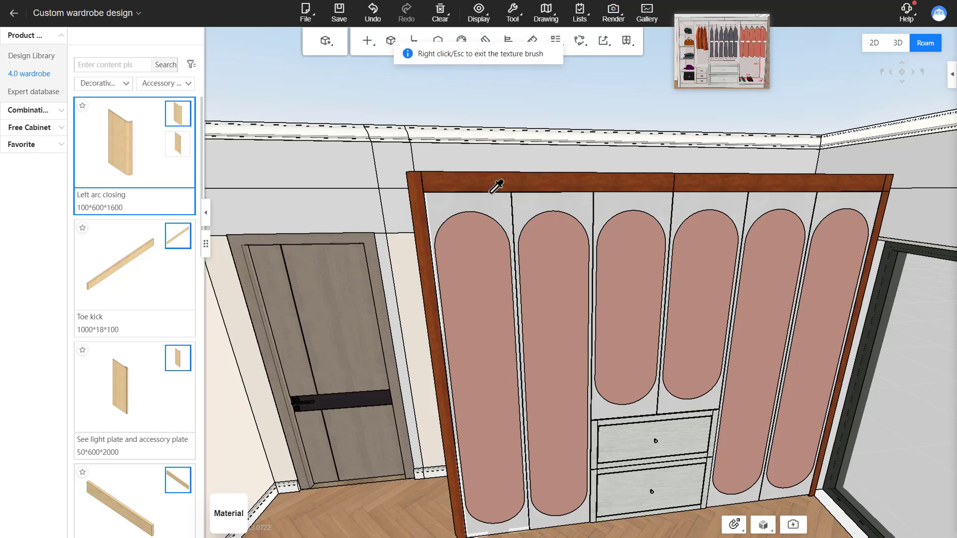
left_click(502, 217)
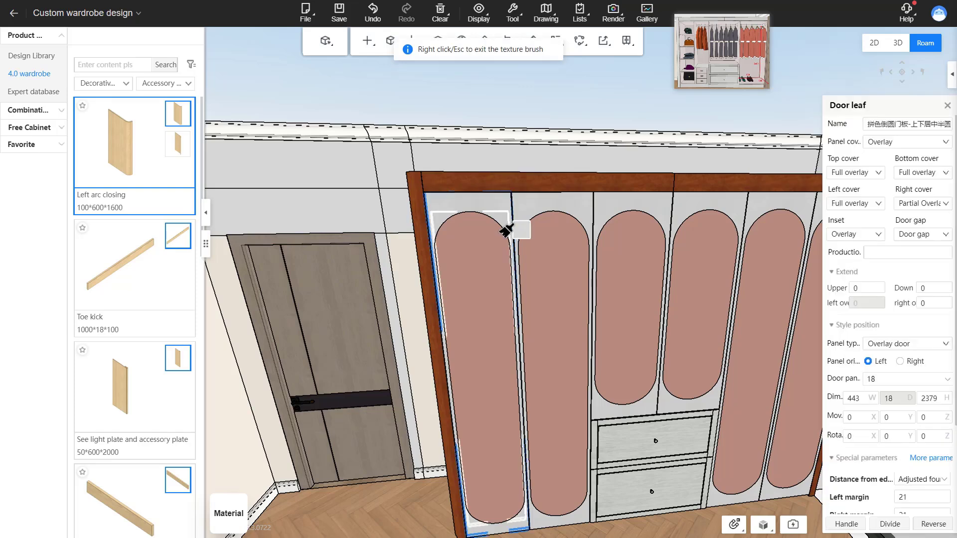
left_click(501, 183)
left_click(414, 234)
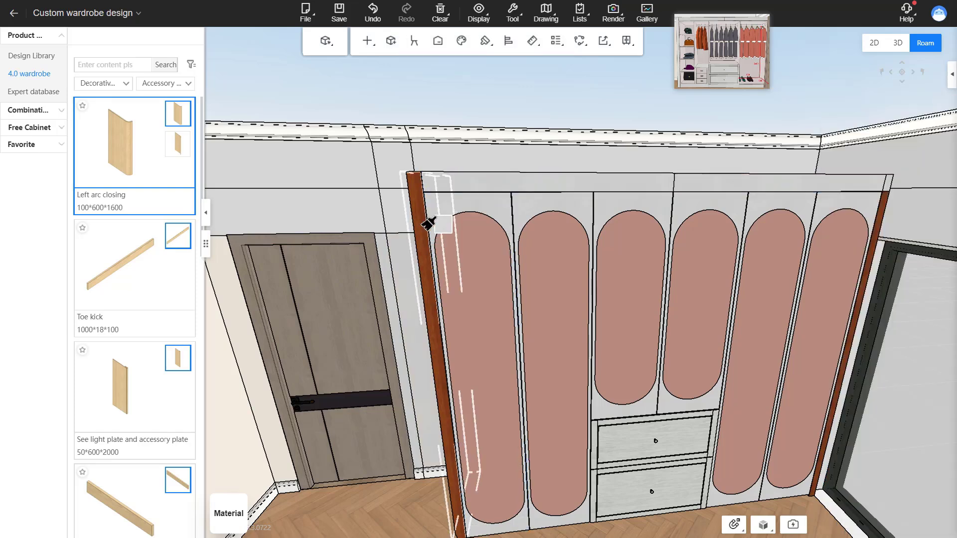
key("ctrl+z")
right_click_drag(407, 206, 447, 210)
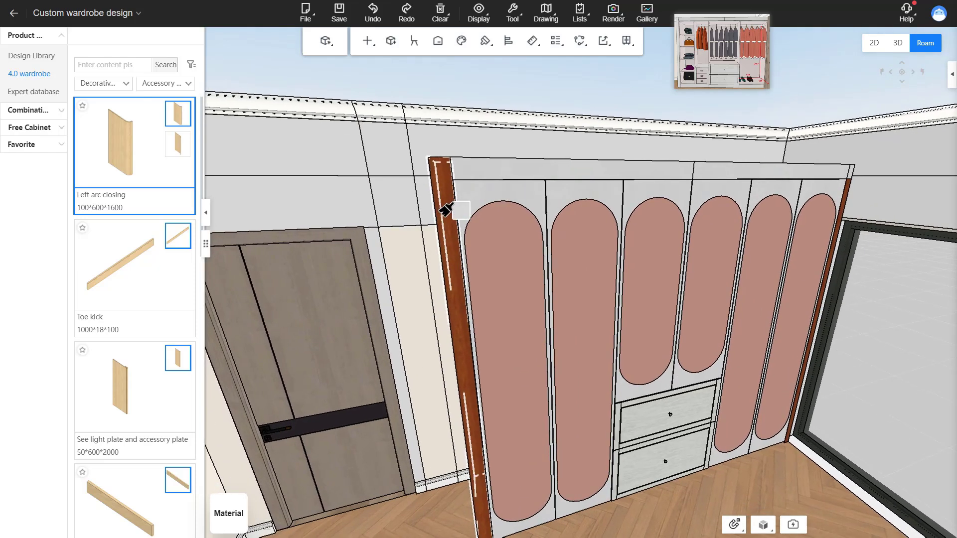
left_click(447, 210)
middle_click_drag(518, 210, 456, 208)
mouse_move(456, 208)
right_mouse_down()
mouse_move(438, 220)
mouse_move(652, 149)
mouse_move(684, 155)
right_mouse_up()
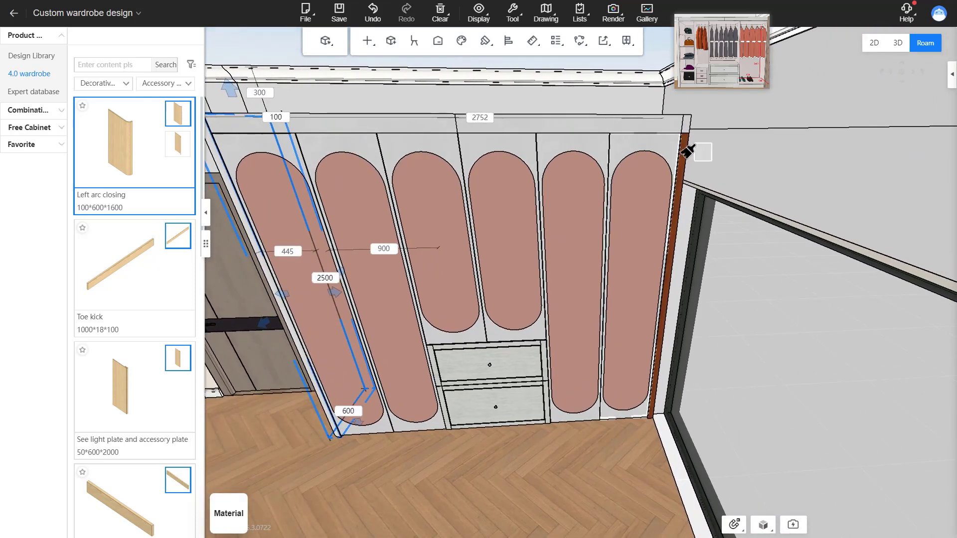
left_click(684, 158)
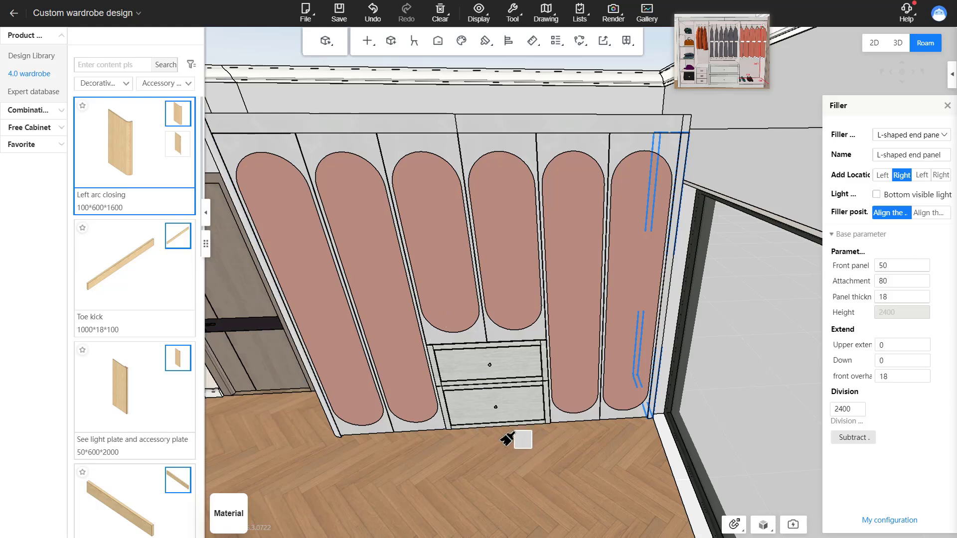
right_click(501, 443)
right_click(460, 468)
left_click(429, 468)
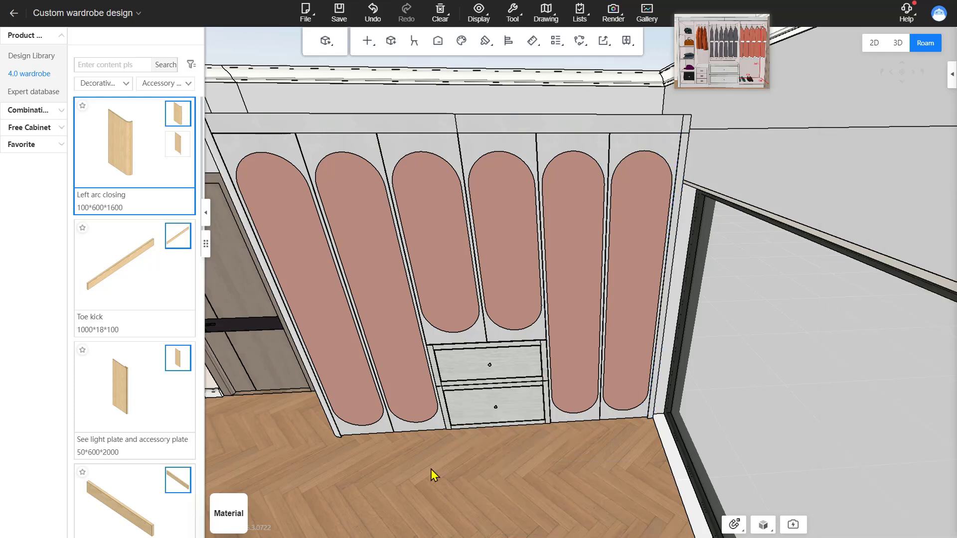
Step: Change the door core style of the two middle doors to Flat glass door core from the Glass category
mouse_move(427, 468)
left_mouse_down()
mouse_move(424, 411)
mouse_move(578, 500)
left_mouse_up()
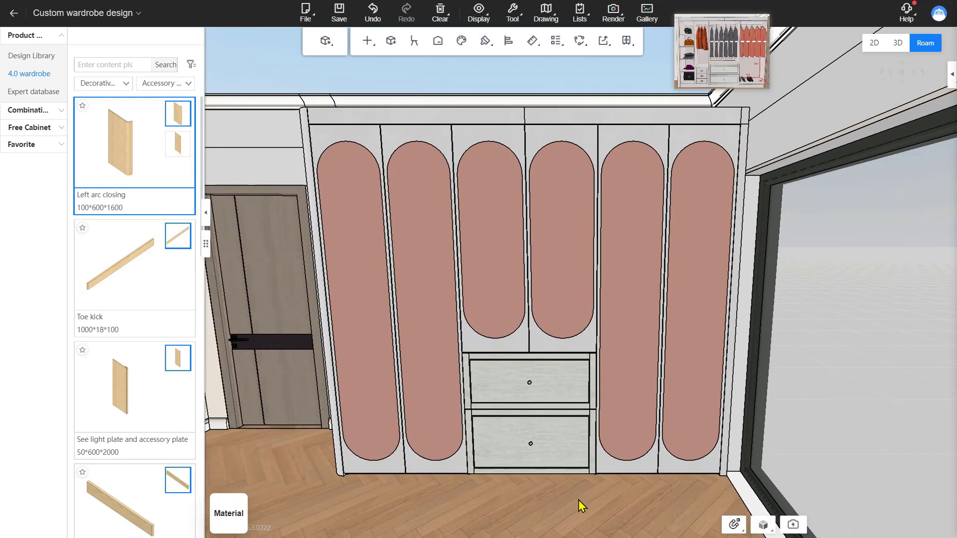
left_click(489, 204)
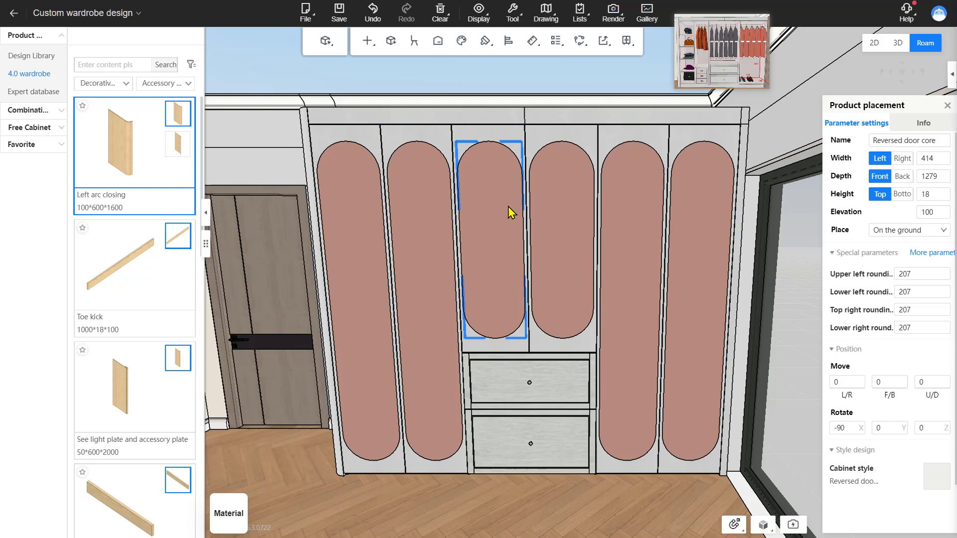
left_click(559, 215, "ctrl")
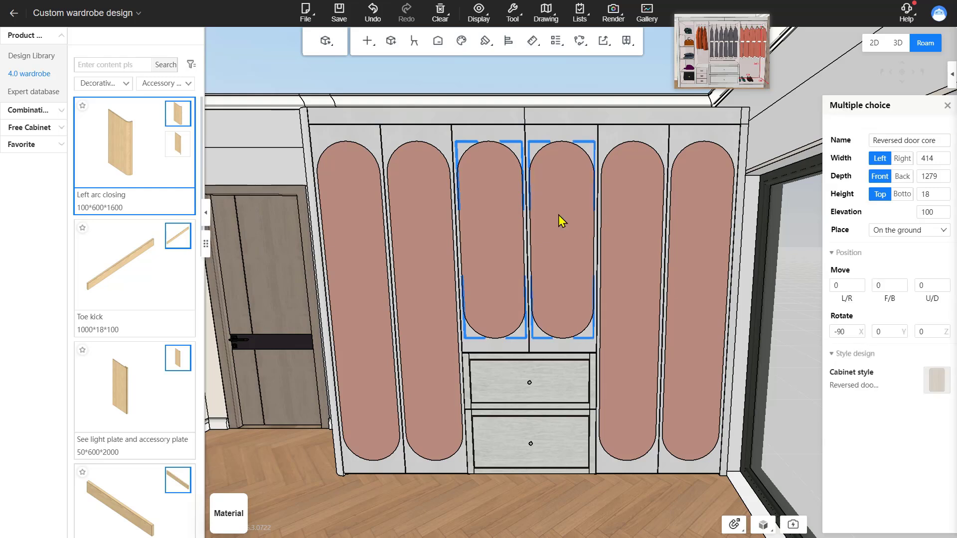
right_click(558, 215)
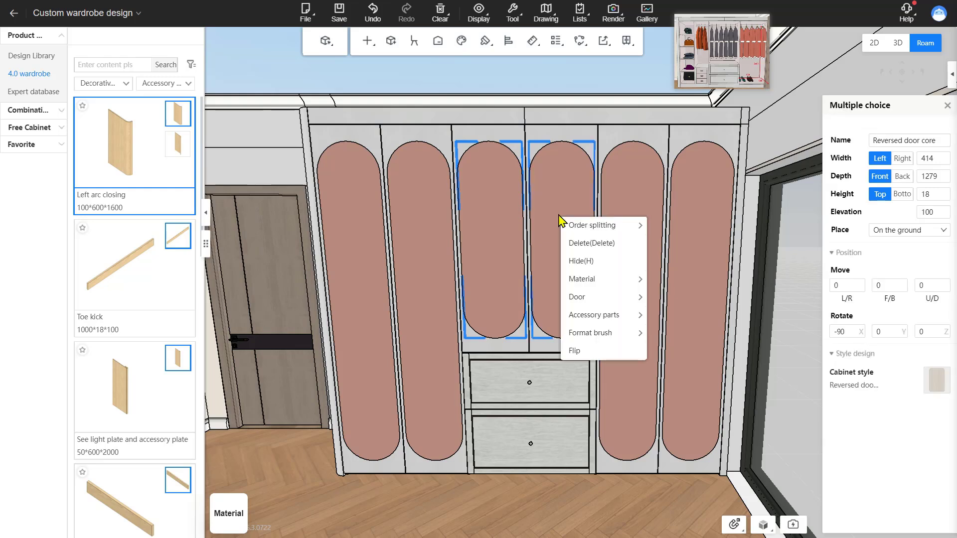
mouse_move(598, 300)
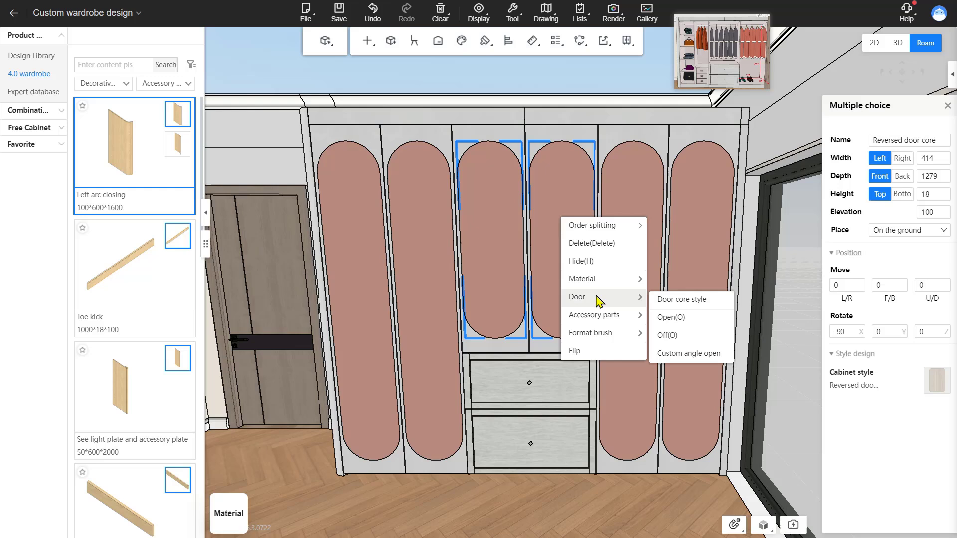
left_click(680, 301)
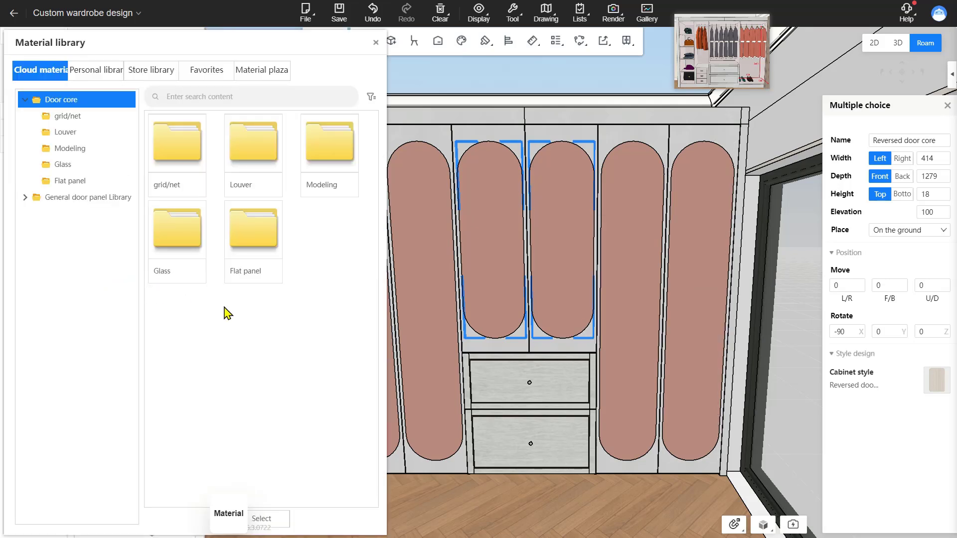
double_click(178, 252)
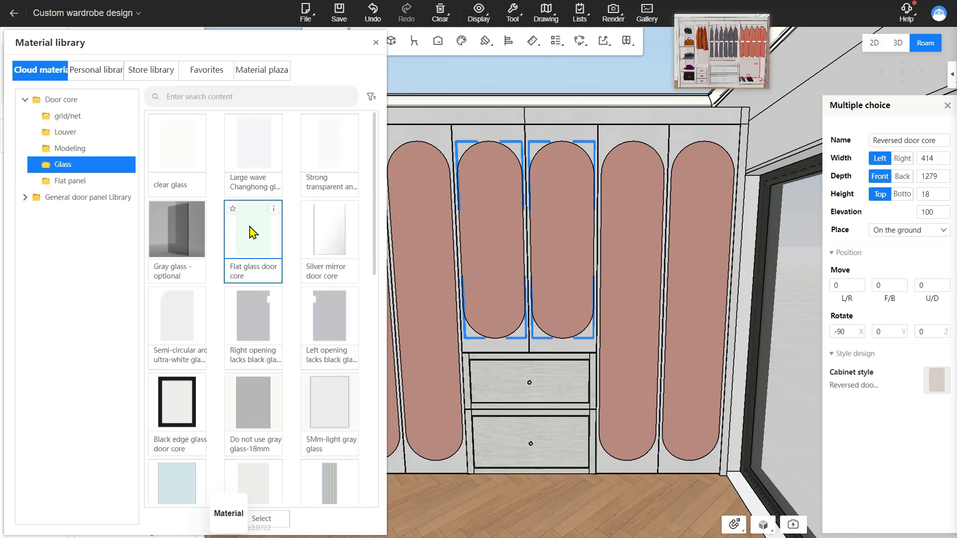
left_click(253, 232)
mouse_move(600, 239)
right_mouse_down()
mouse_move(612, 275)
mouse_move(601, 246)
right_mouse_up()
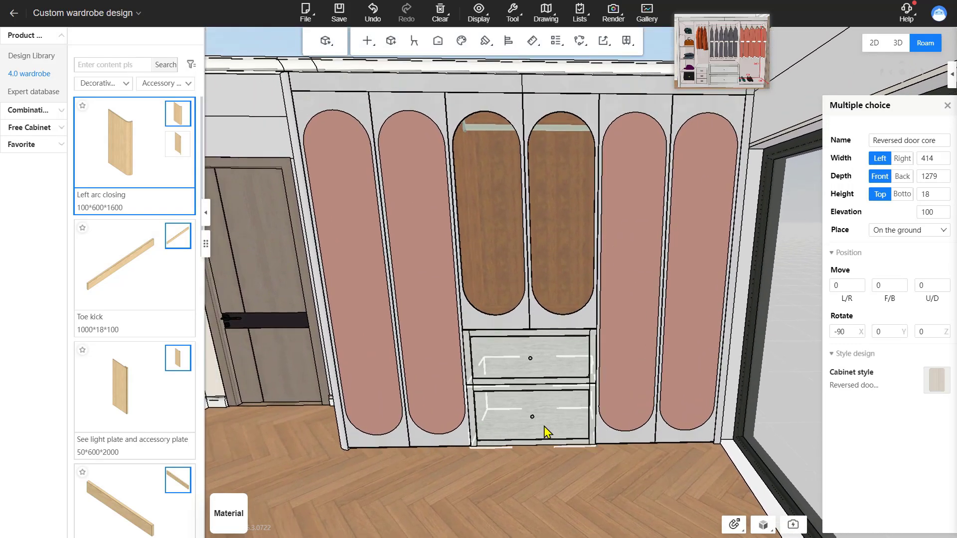
left_click(544, 451)
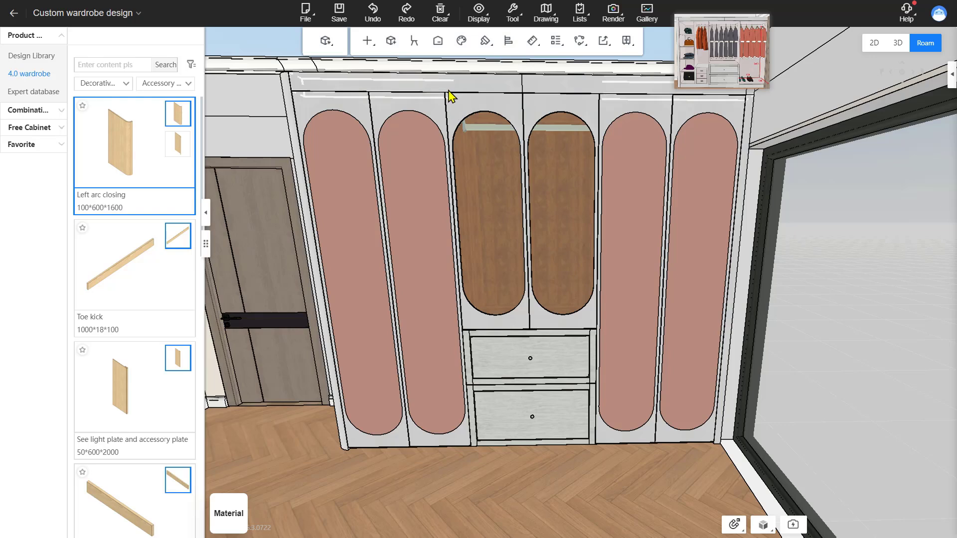
Step: Install the Simple handle-98-H handle on all doors from the Simple handle series
right_click(272, 123)
mouse_move(304, 220)
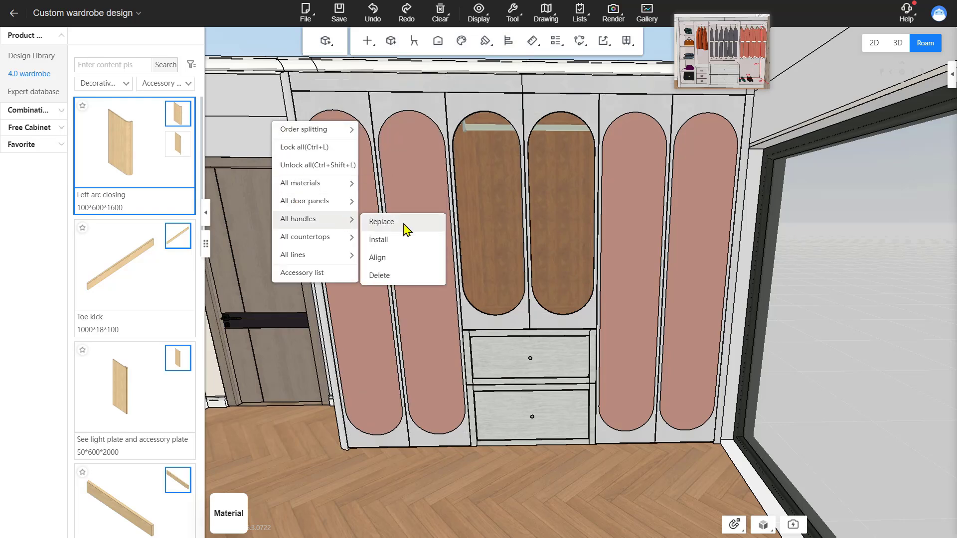
left_click(400, 242)
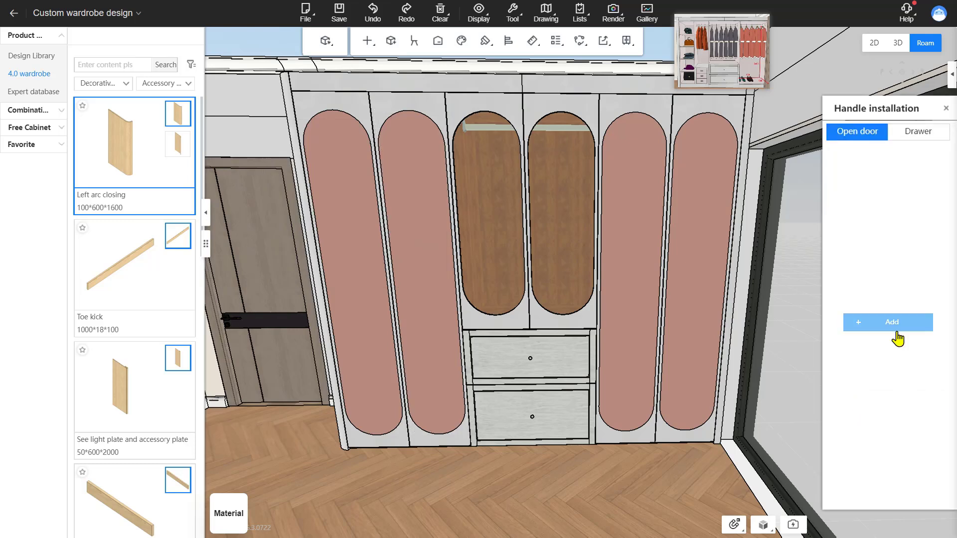
left_click(896, 335)
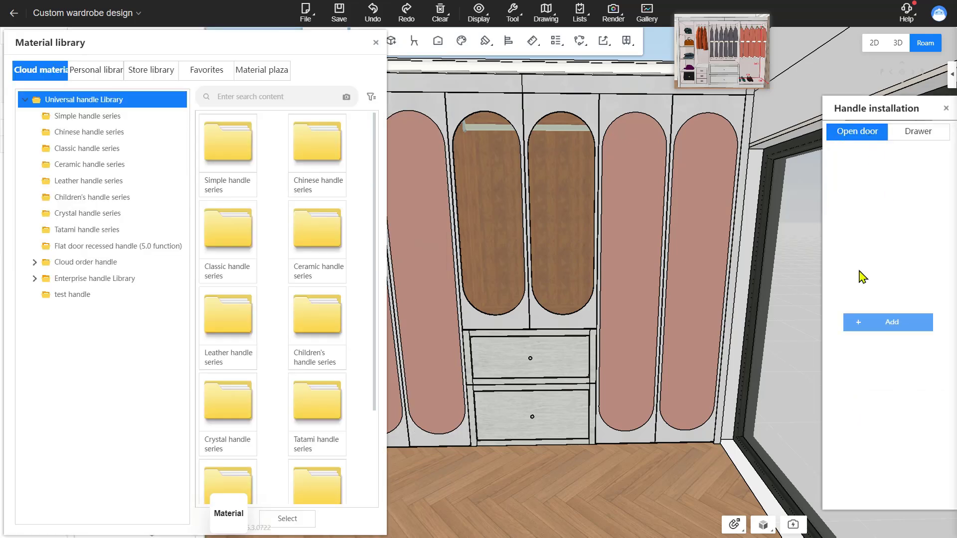
left_click(127, 122)
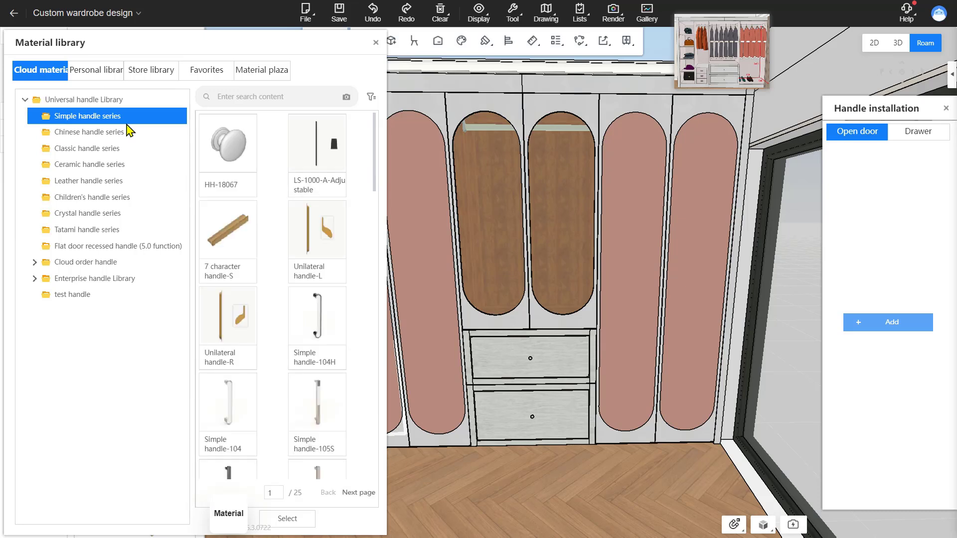
scroll(263, 267, "down", 5)
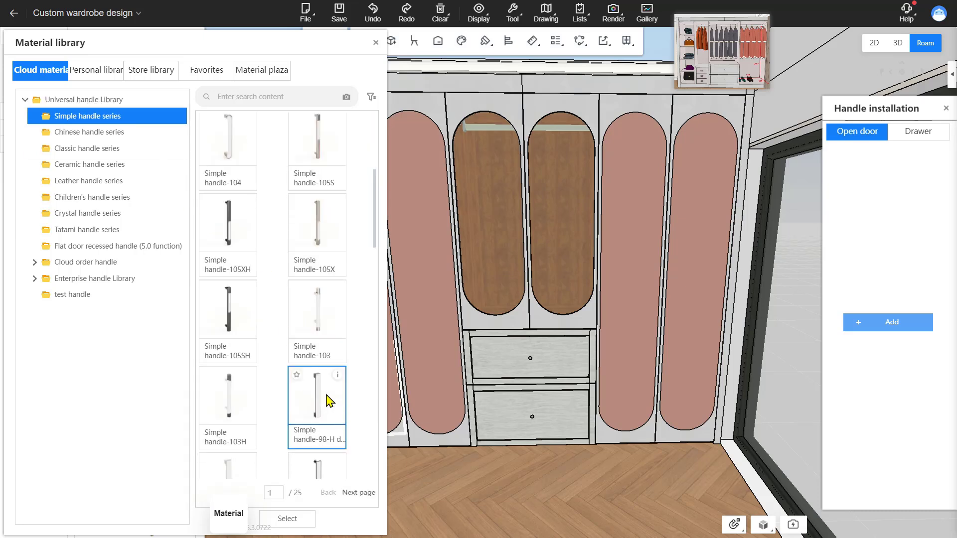
left_click(329, 397)
left_click_drag(510, 514, 511, 500)
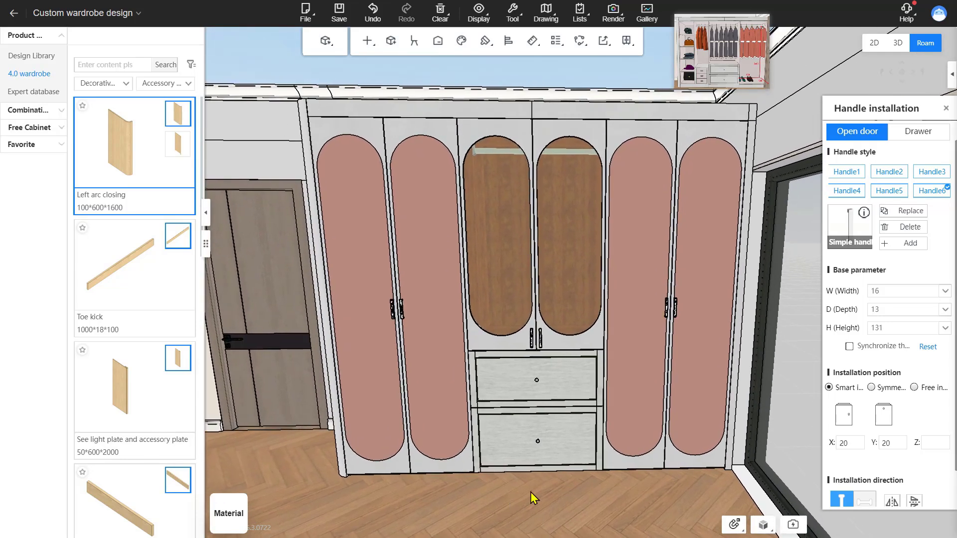
left_click(946, 109)
Step: Align the middle glass door's handle with the handle on the right outer door
scroll(568, 434, "up", 5)
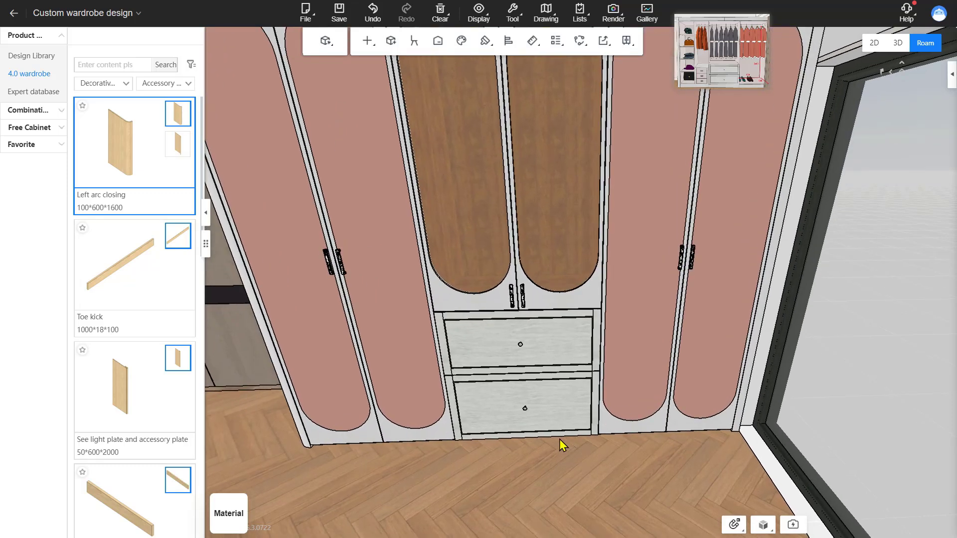
left_click_drag(559, 438, 544, 422)
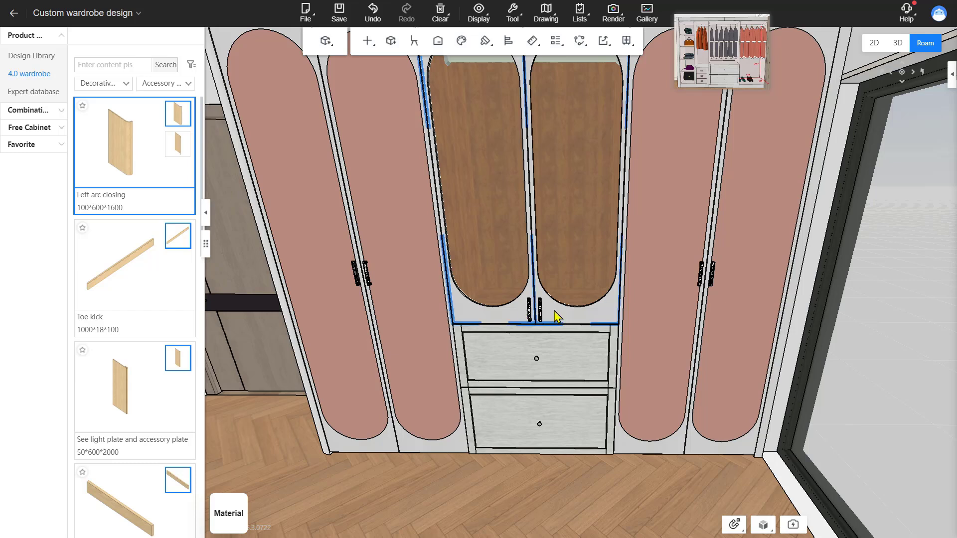
right_click(543, 316)
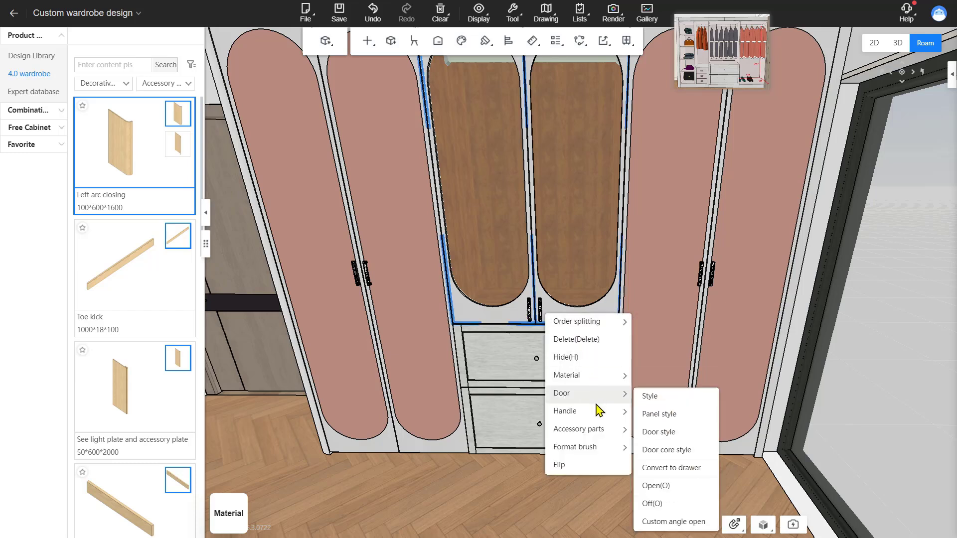
mouse_move(596, 412)
left_click(675, 457)
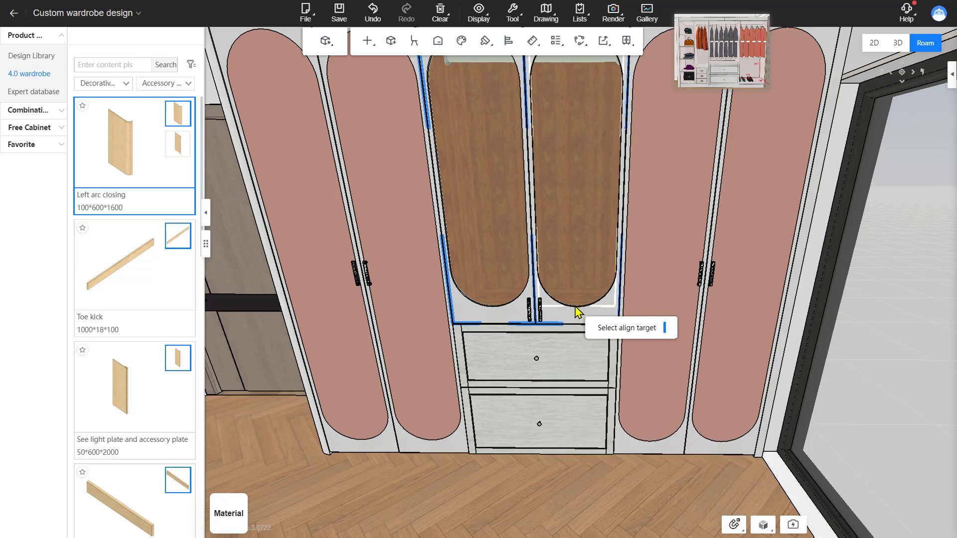
left_click(711, 277)
Step: Set the right margin of the left middle glass door's arc panel to 40
scroll(534, 486, "up", 1)
scroll(533, 486, "up", 2)
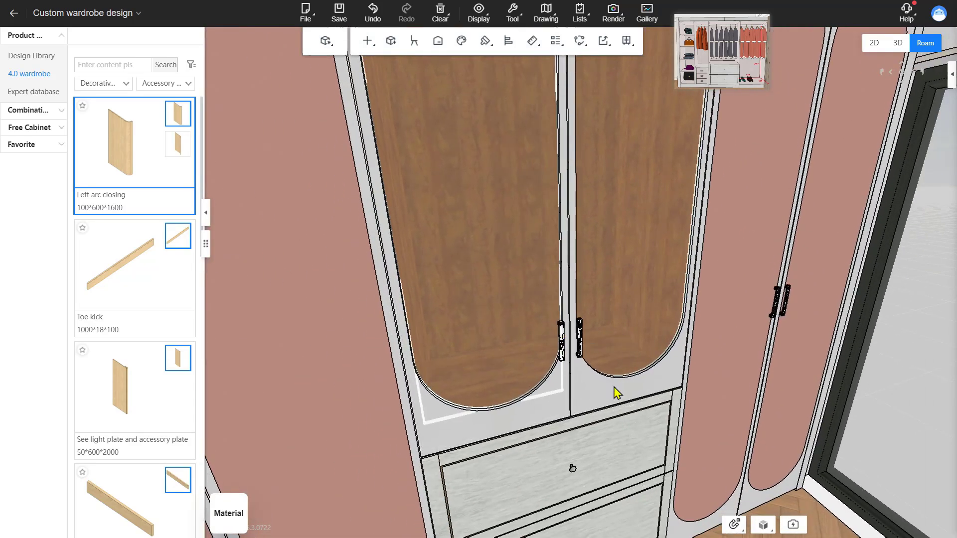
scroll(558, 307, "down", 3)
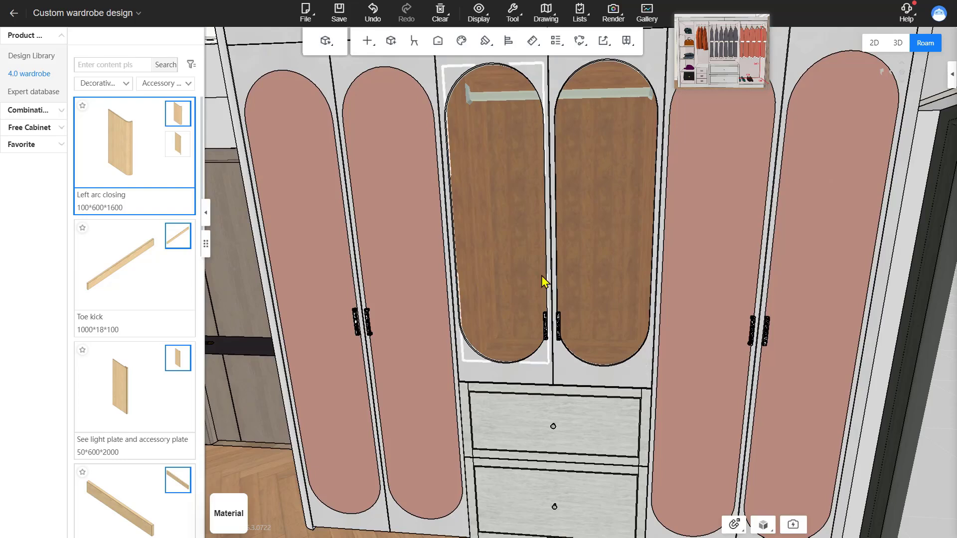
left_click(535, 389)
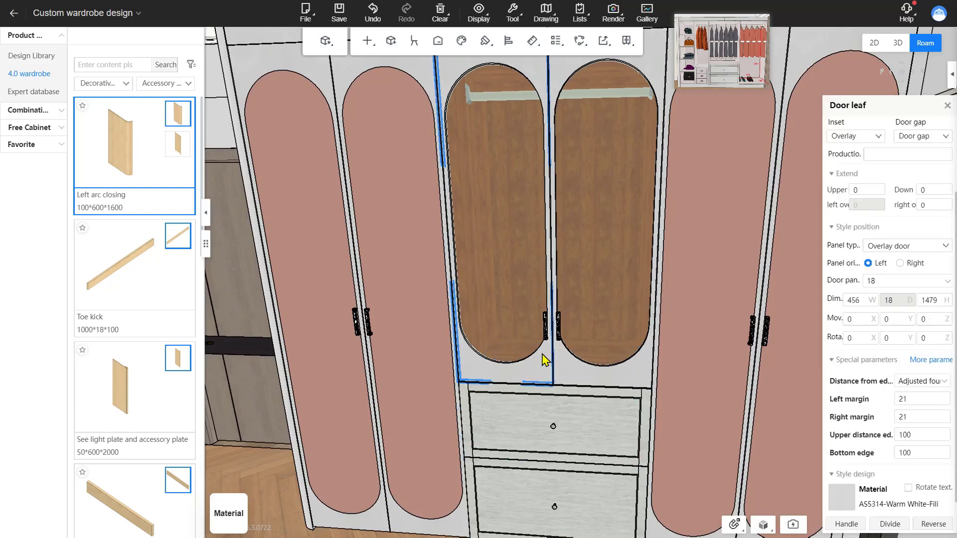
scroll(867, 367, "down", 1)
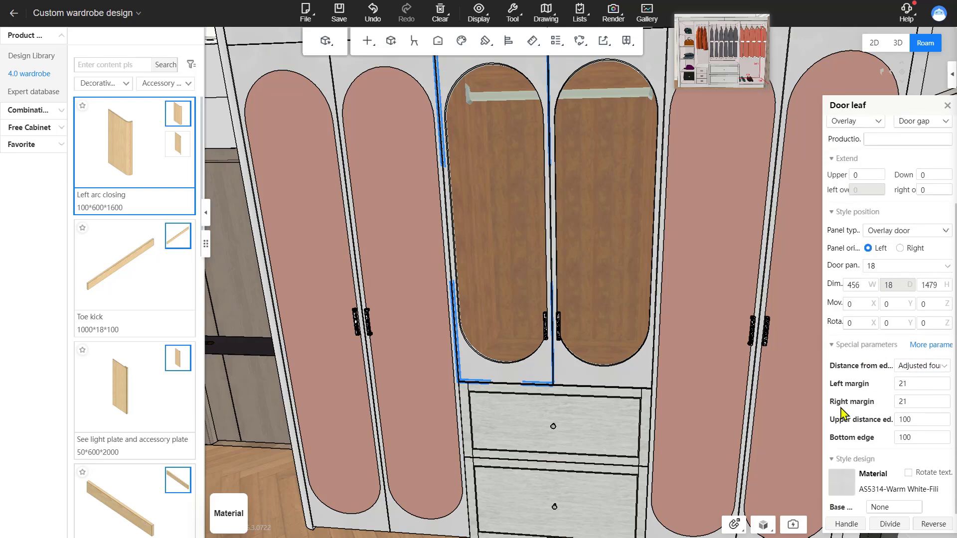
left_click(907, 402)
key("Return")
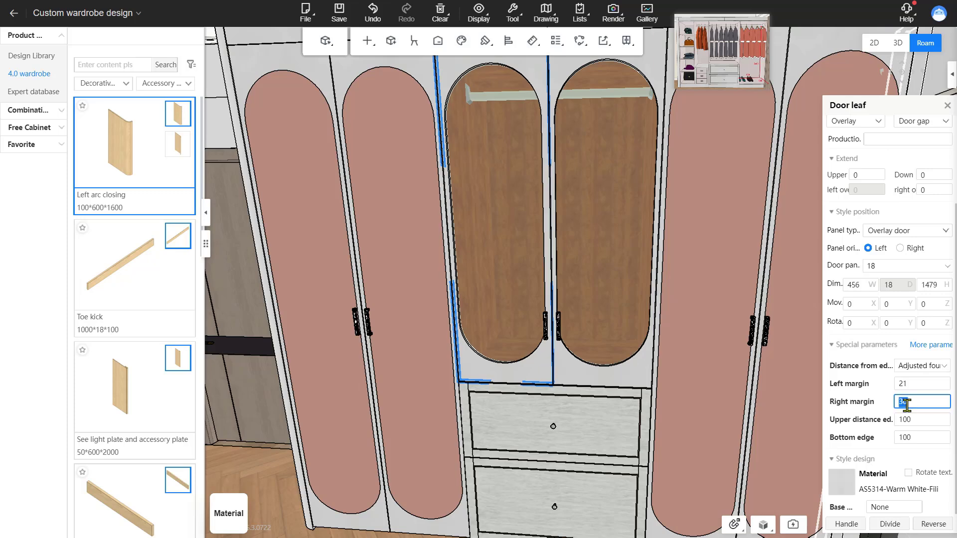
left_click(907, 406)
type("40")
key("Return")
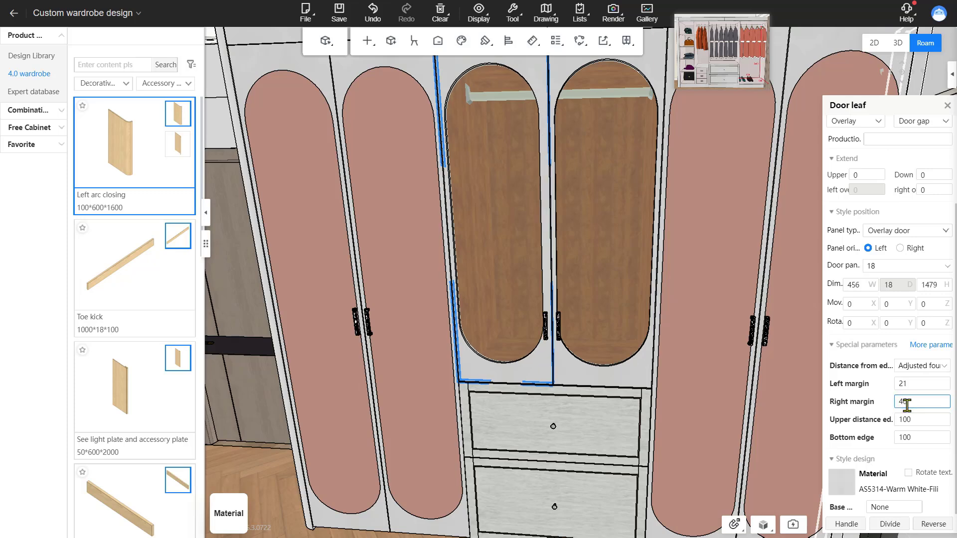
Step: Set both the left and right margins of the right middle glass door to 40
mouse_move(653, 434)
right_mouse_down()
mouse_move(638, 433)
mouse_move(713, 432)
mouse_move(657, 432)
right_mouse_up()
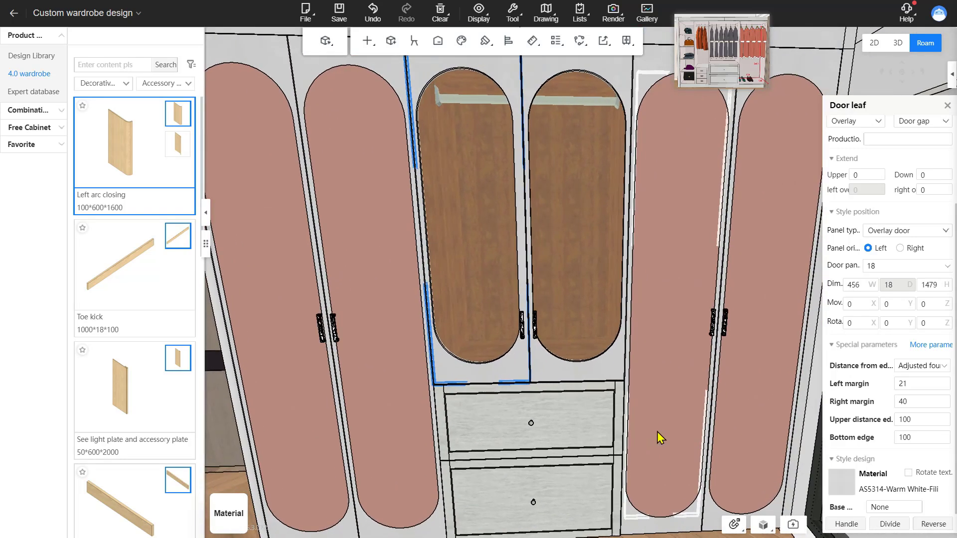
left_click(559, 375)
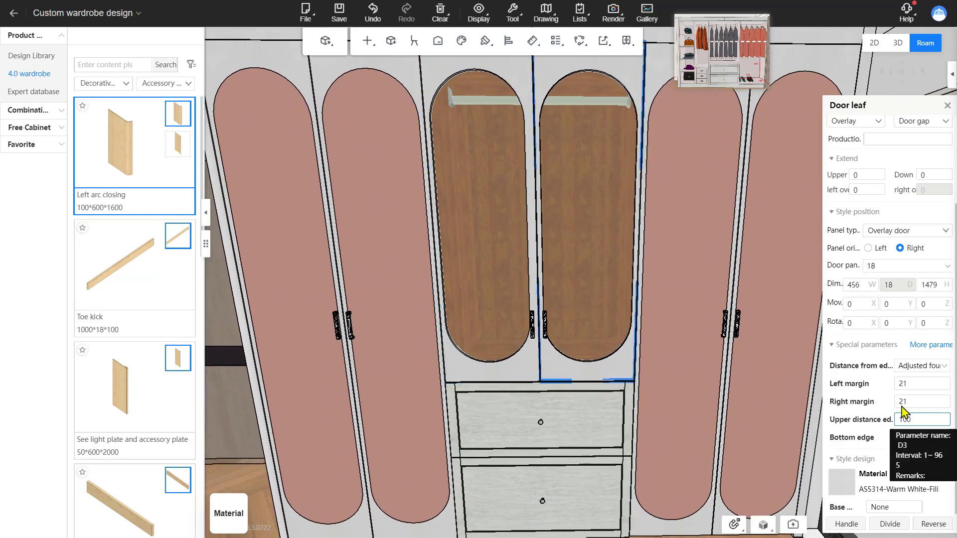
left_click(918, 384)
type("4")
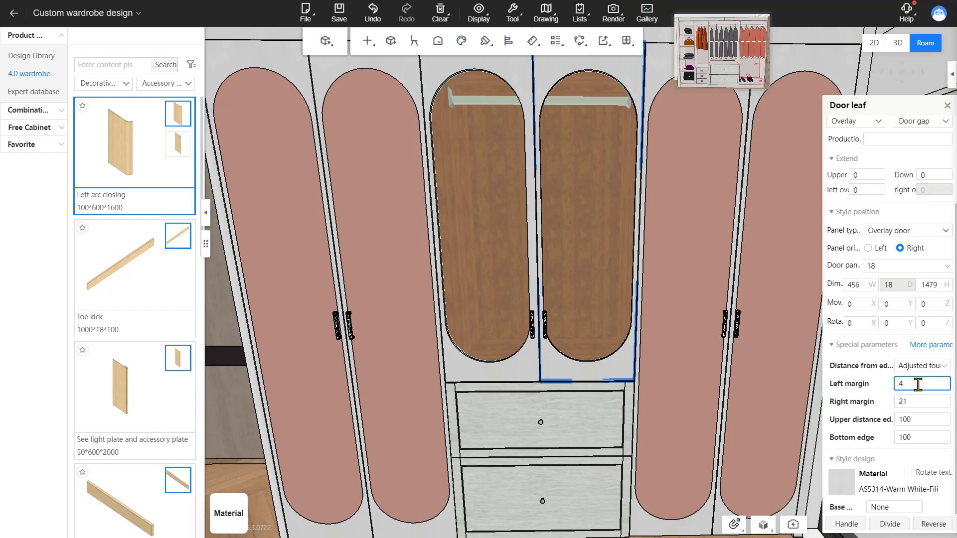
type("0")
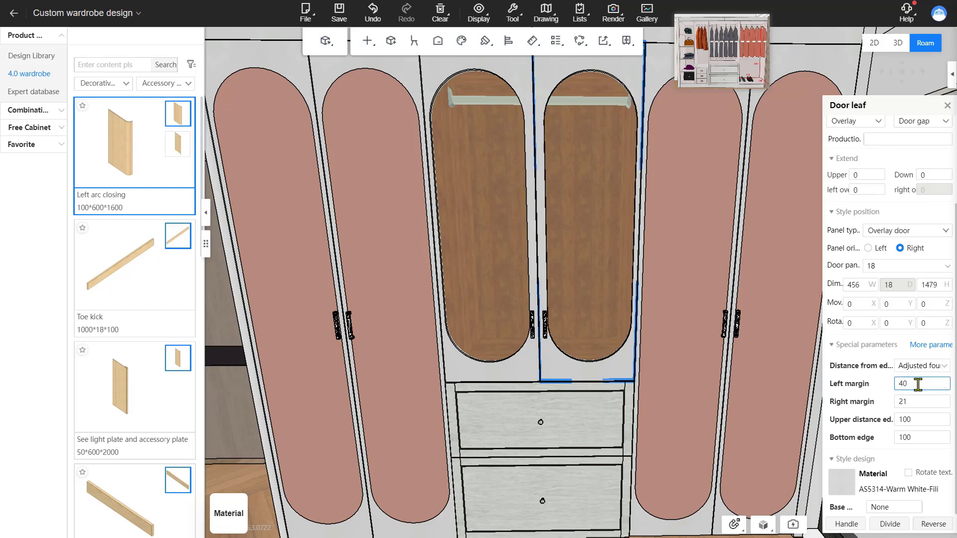
left_click(916, 401)
double_click(914, 402)
type("40")
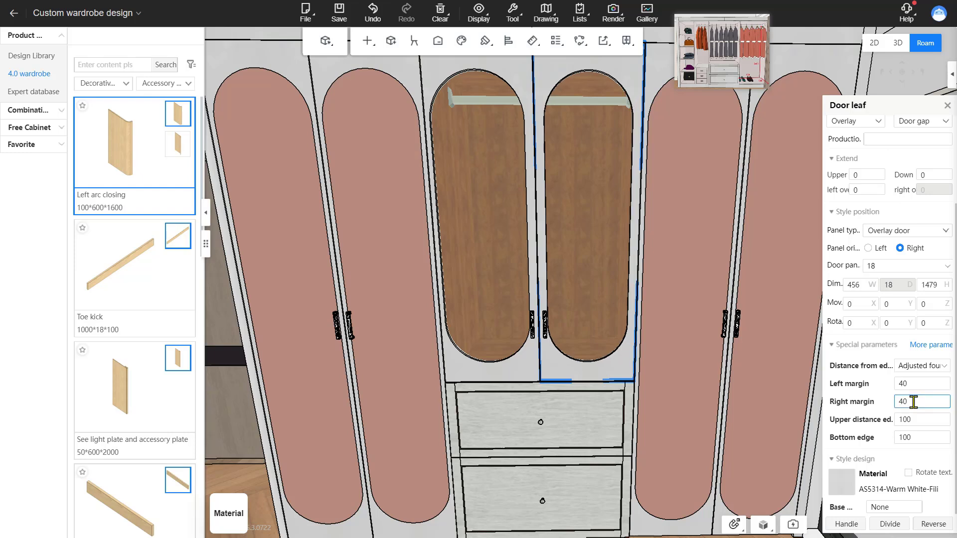
Step: Set the left margin of the left middle glass door to 40
left_click(465, 376)
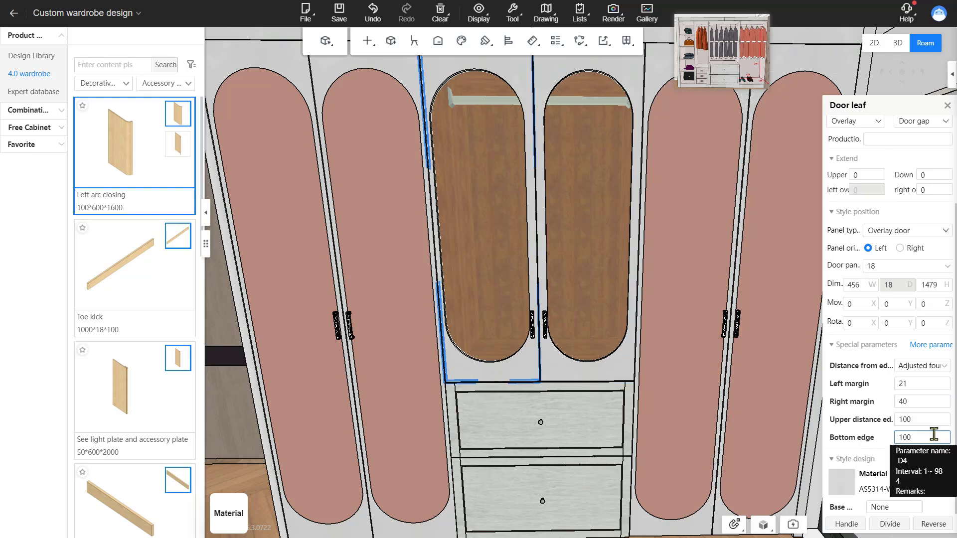
double_click(936, 383)
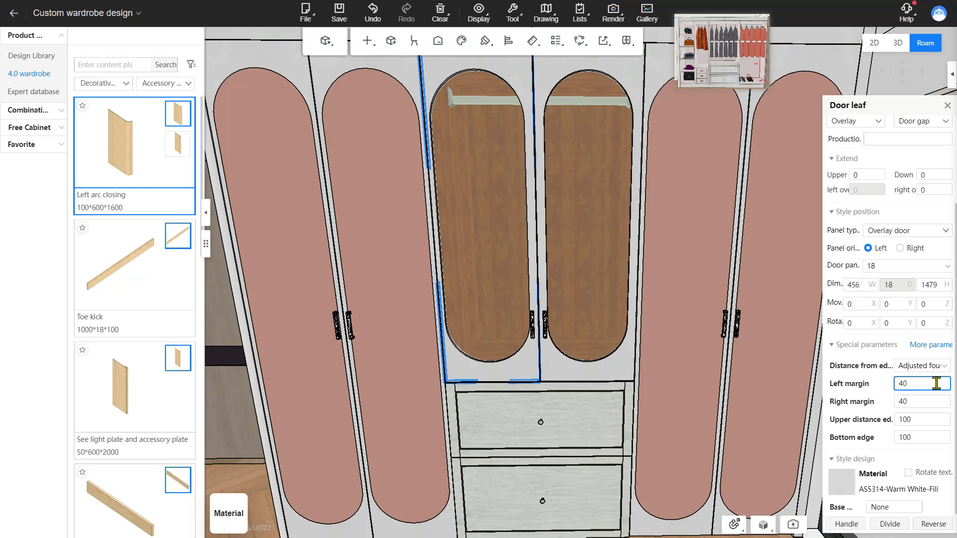
type("40")
left_click(519, 343)
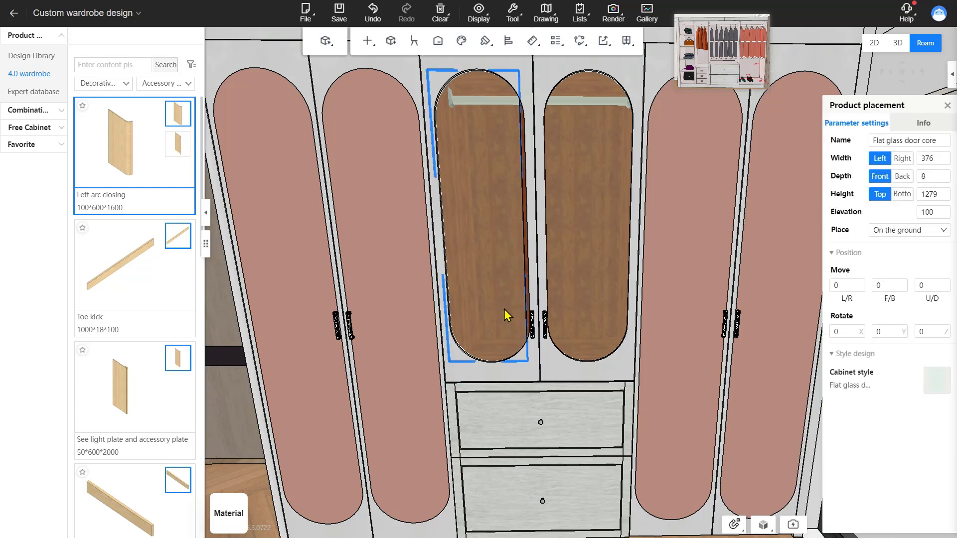
left_click(933, 160)
double_click(933, 159)
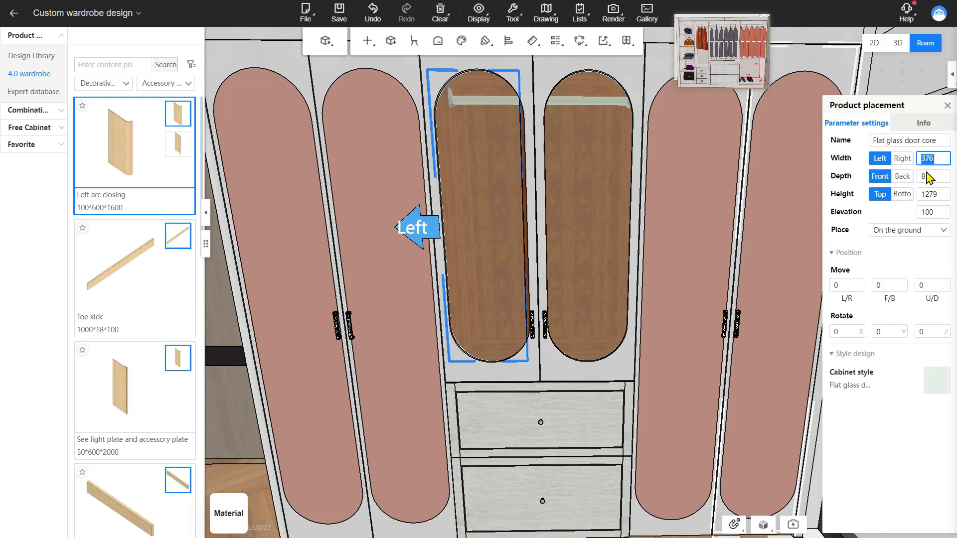
left_click(902, 159)
double_click(933, 157)
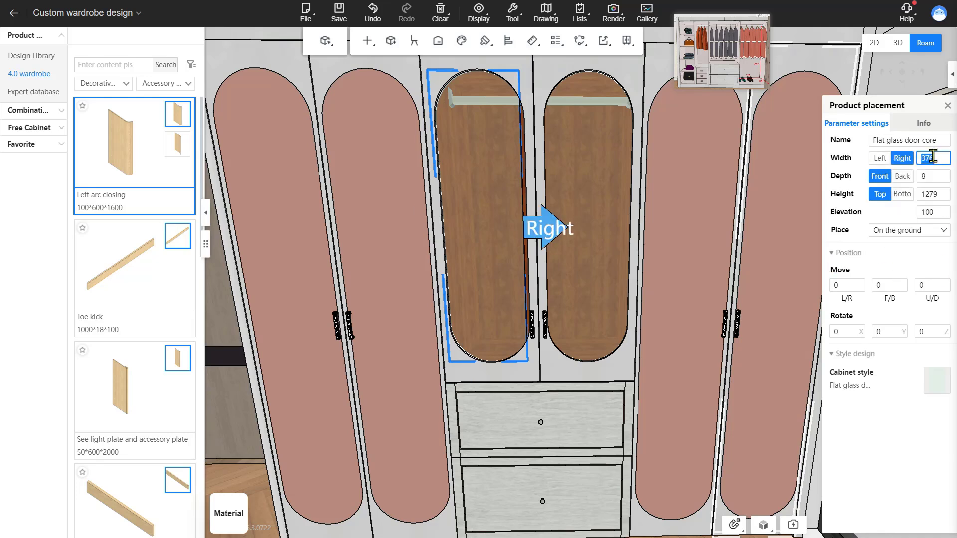
key("Return")
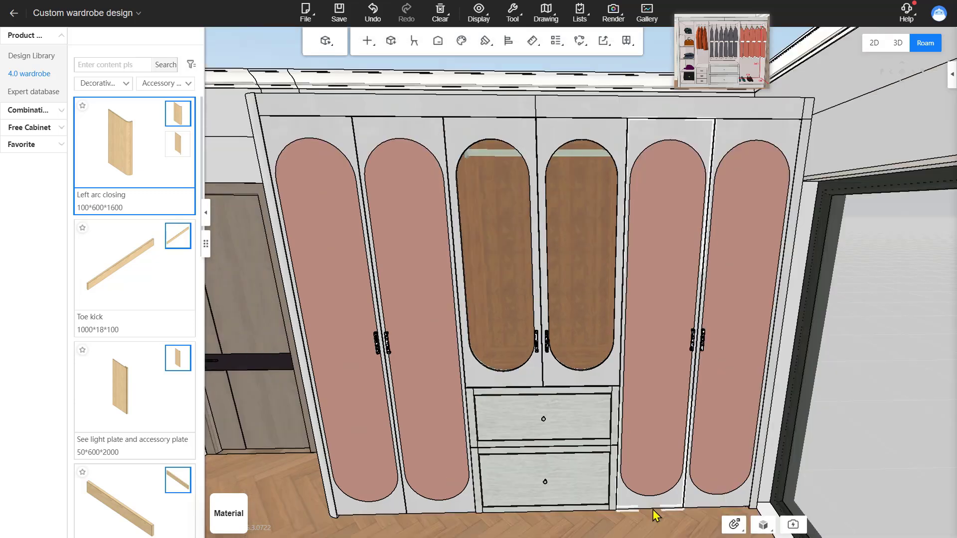
scroll(647, 515, "down", 3)
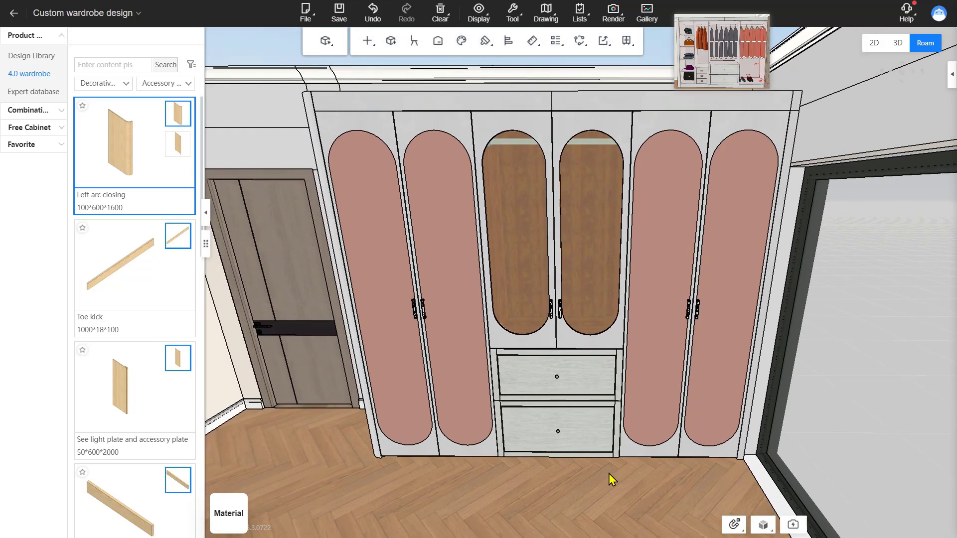
Step: Open the doors and install a General lighting laminate lamp on the top panel with brightness 15
key("o")
scroll(582, 461, "up", 3)
right_click_drag(582, 462, 589, 408)
scroll(589, 408, "up", 1)
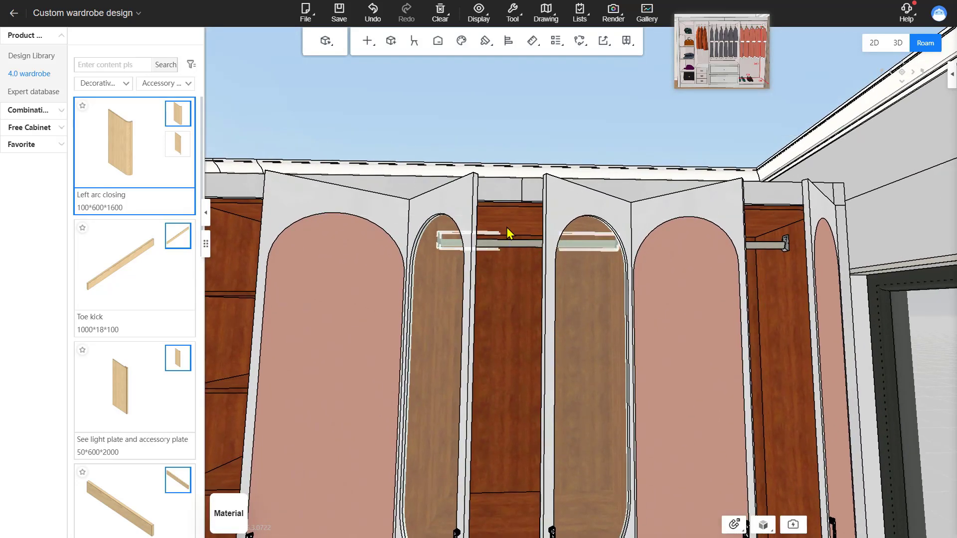
key("3")
left_click(507, 214)
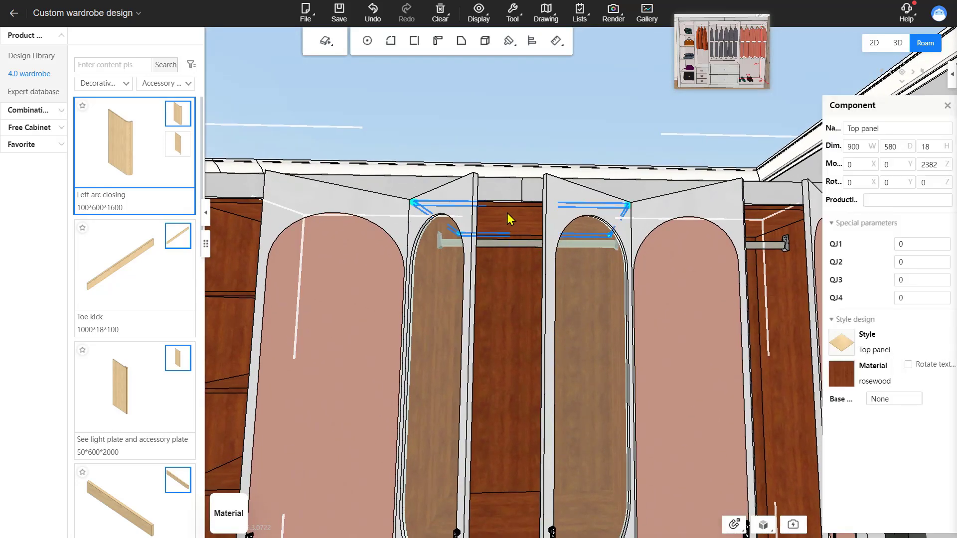
right_click(507, 213)
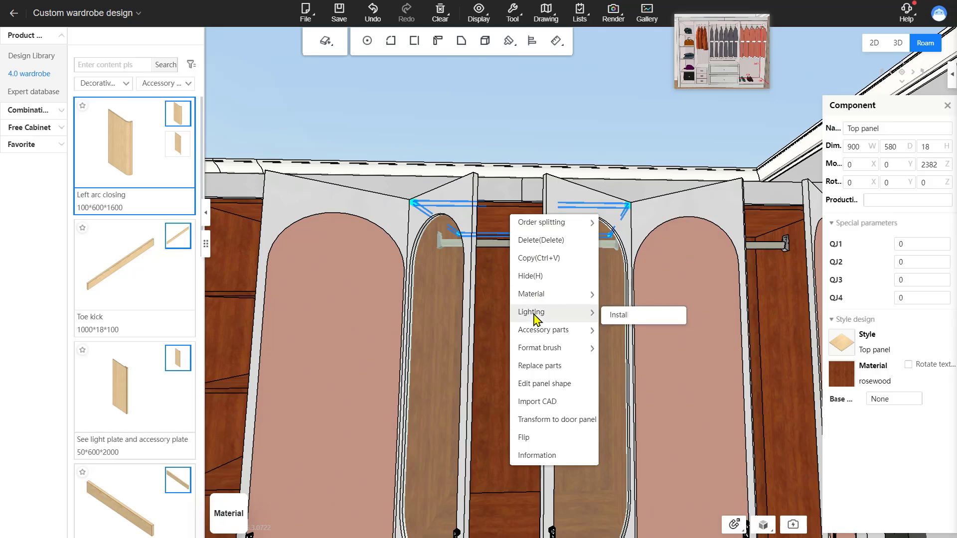
mouse_move(573, 330)
mouse_move(588, 313)
left_click(641, 314)
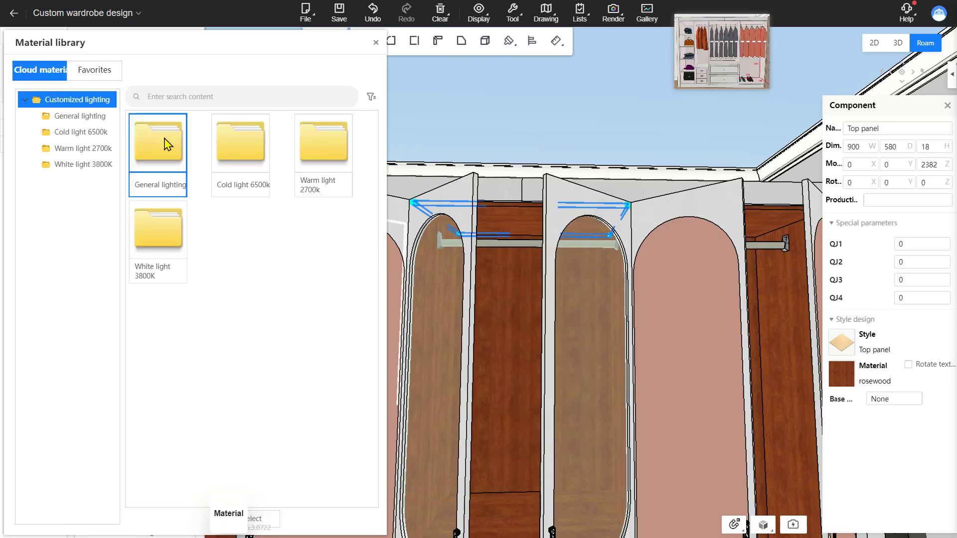
left_click(166, 153)
scroll(893, 406, "down", 3)
left_click(926, 473)
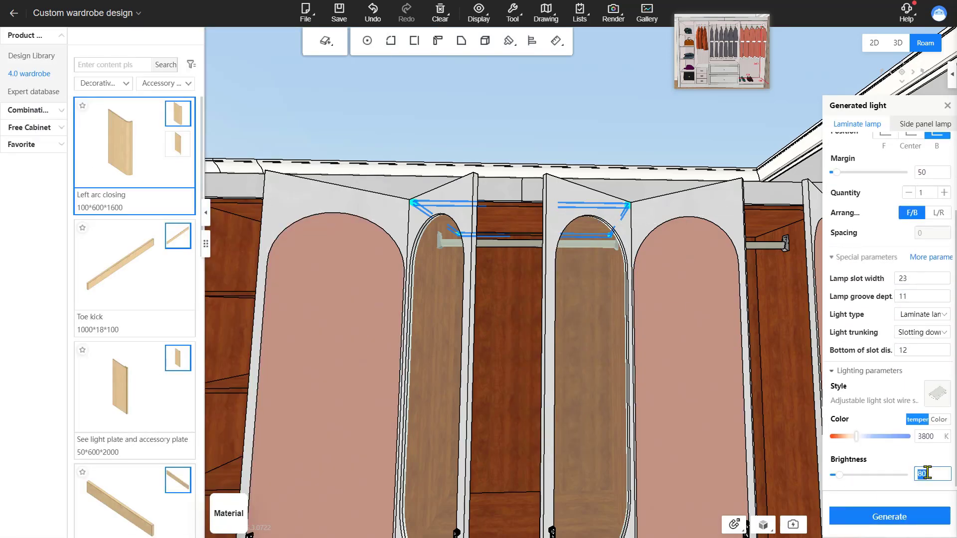
type("15")
left_click(897, 517)
left_click(947, 105)
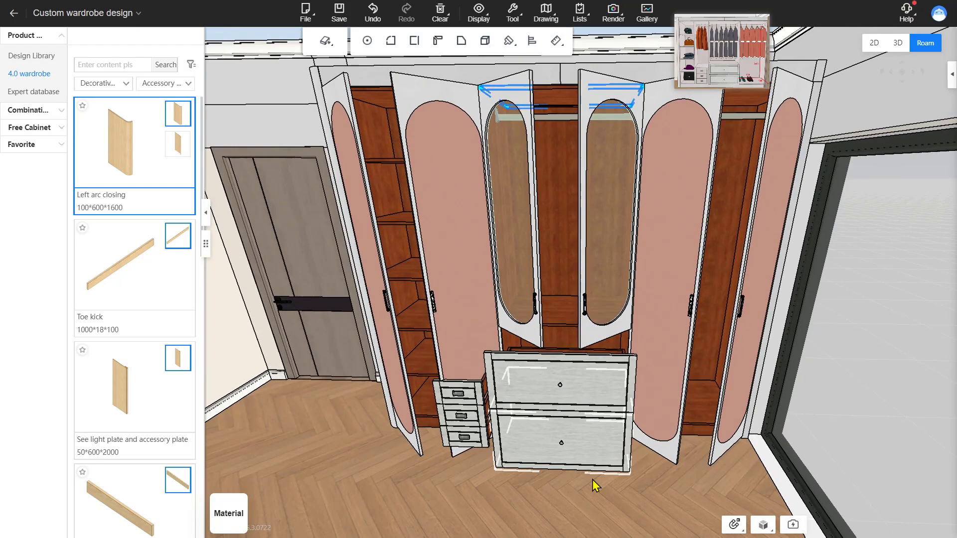
left_click_drag(594, 489, 603, 452)
key("a")
key("w")
key("d")
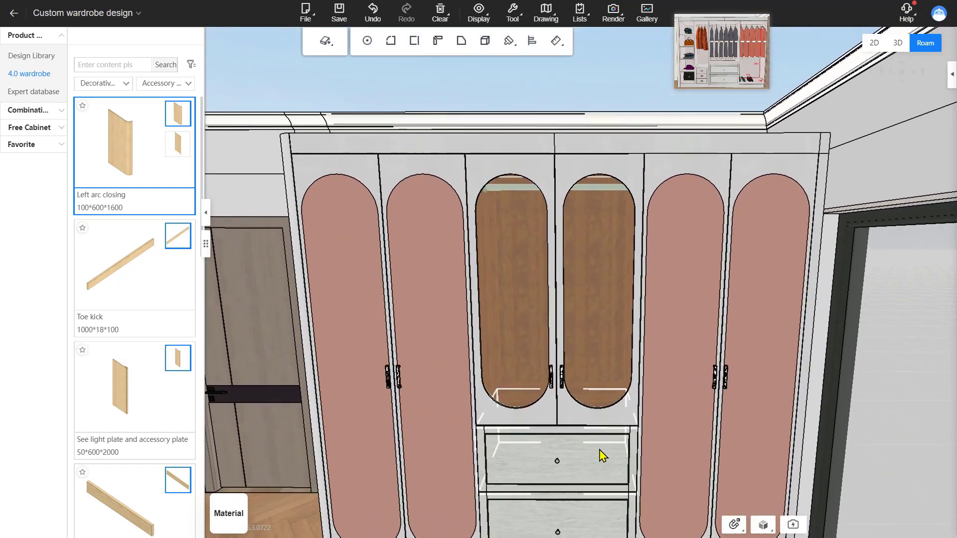
Step: Box-select all of the wardrobe's components from above and group them together
key("s")
left_click_drag(619, 226, 626, 275)
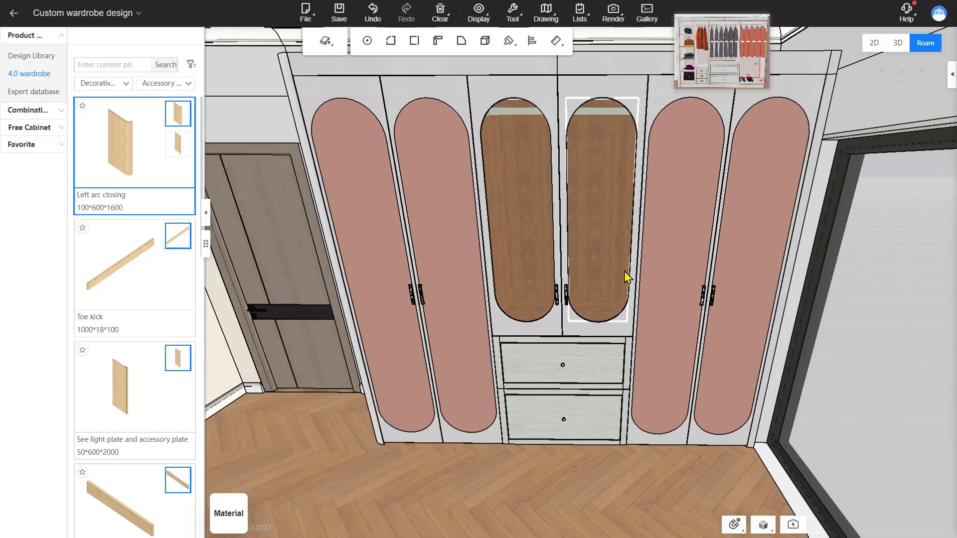
left_click_drag(633, 241, 638, 276)
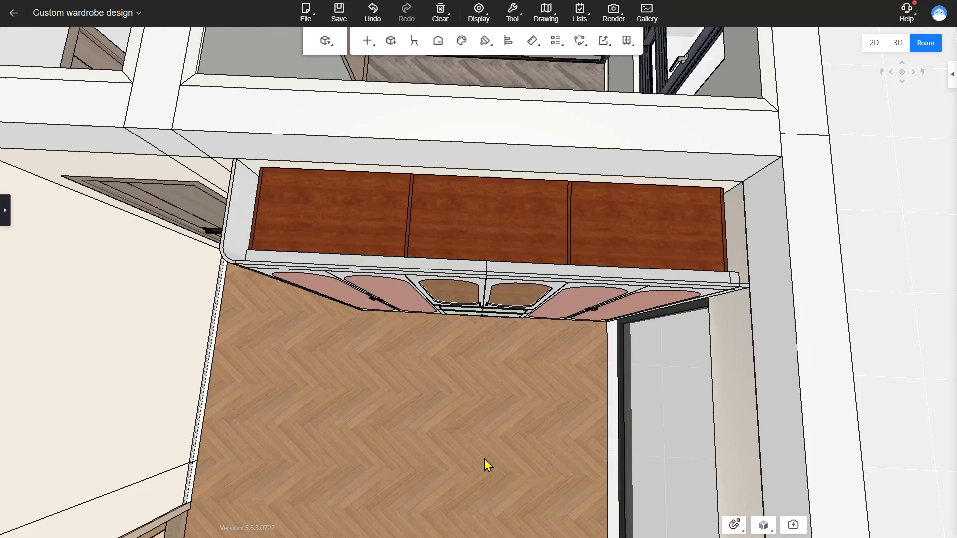
left_click_drag(484, 459, 495, 437)
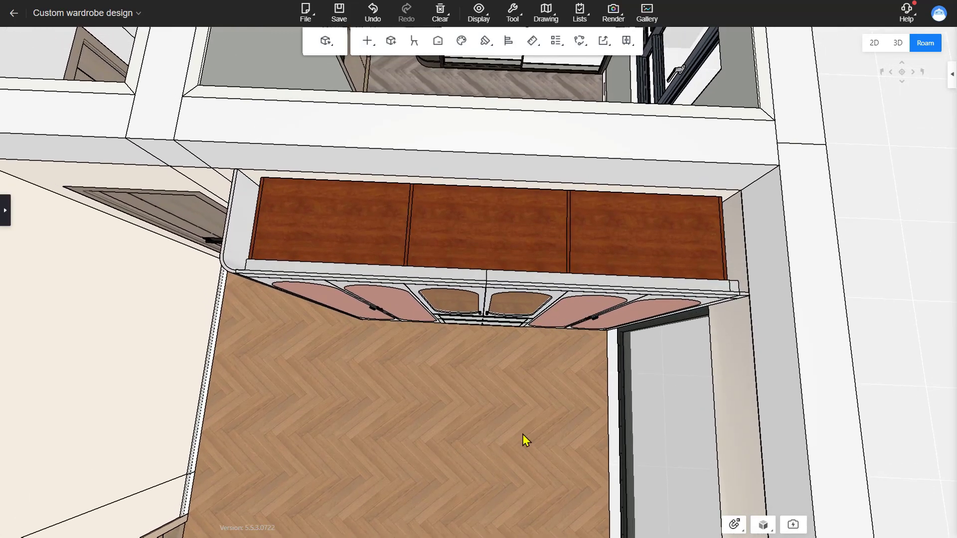
left_click_drag(637, 363, 232, 205)
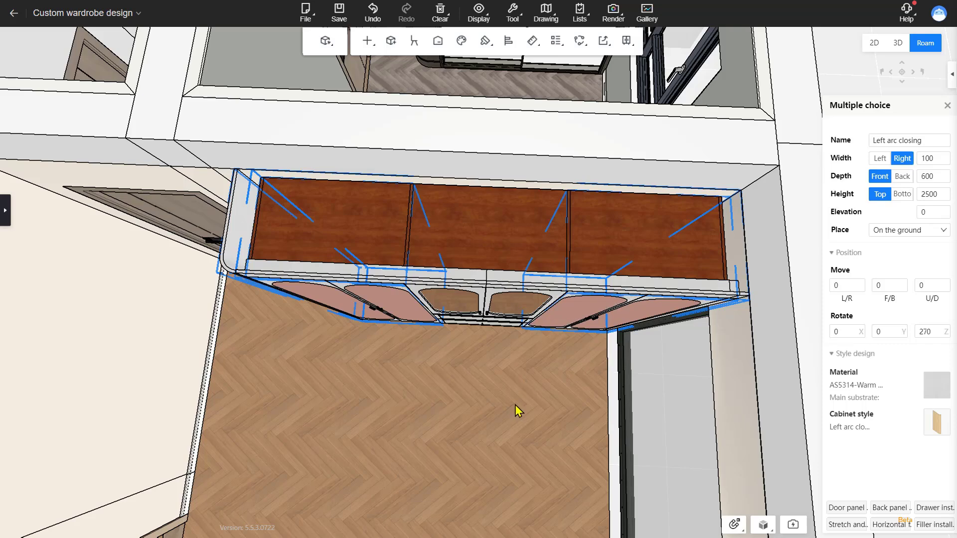
key("ctrl+g")
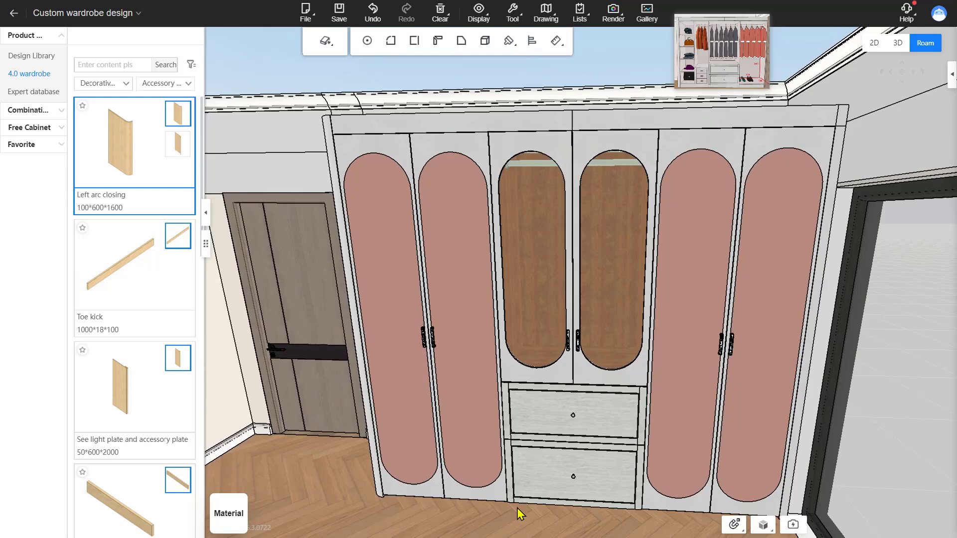
Step: Run AI decorative accessories with the Chinese style applied to the Bedroom as a single space
left_click(494, 525)
left_click_drag(494, 526, 520, 512)
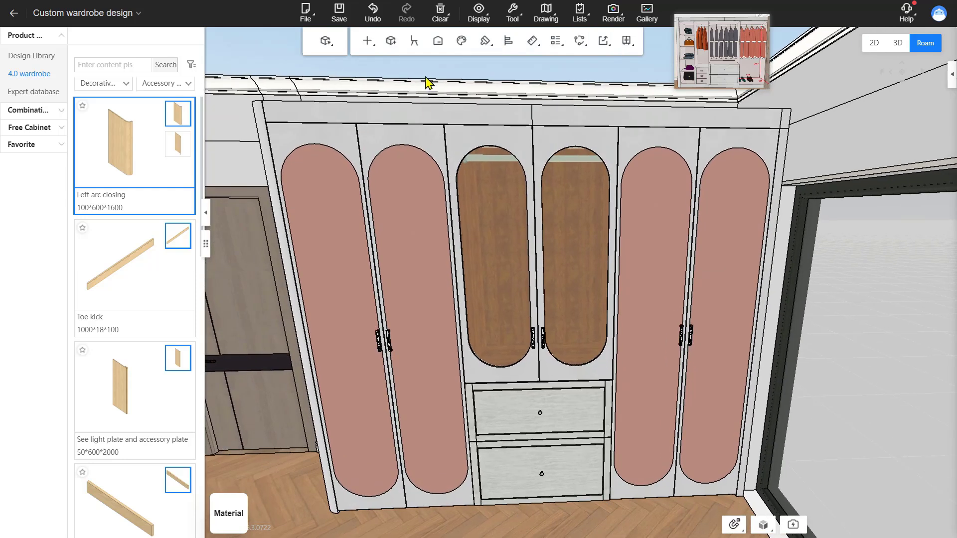
left_click(434, 45)
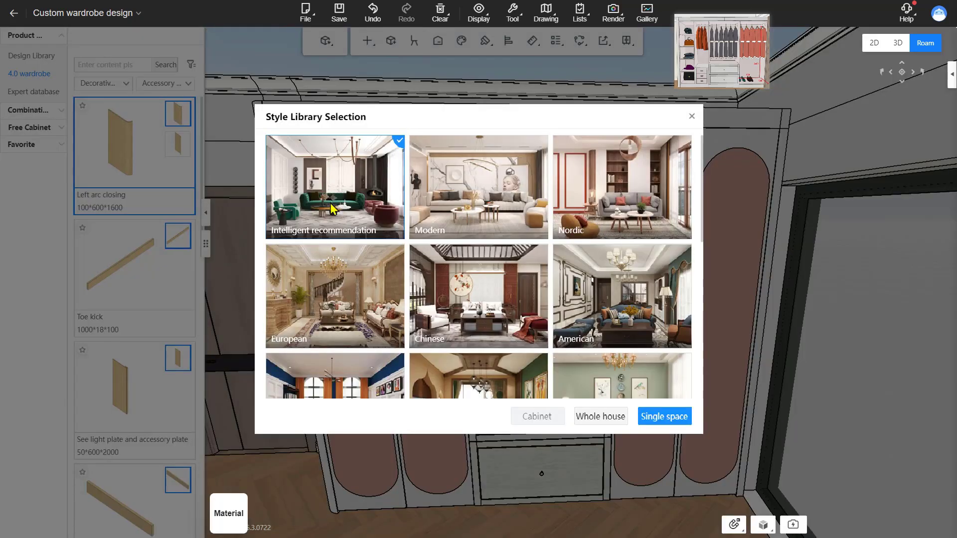
scroll(498, 299, "down", 1)
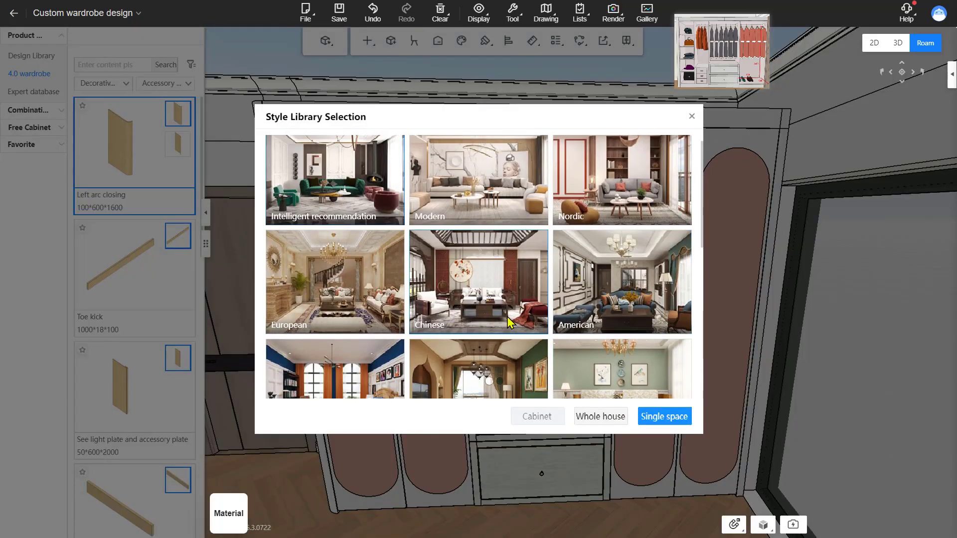
left_click(500, 295)
left_click(652, 417)
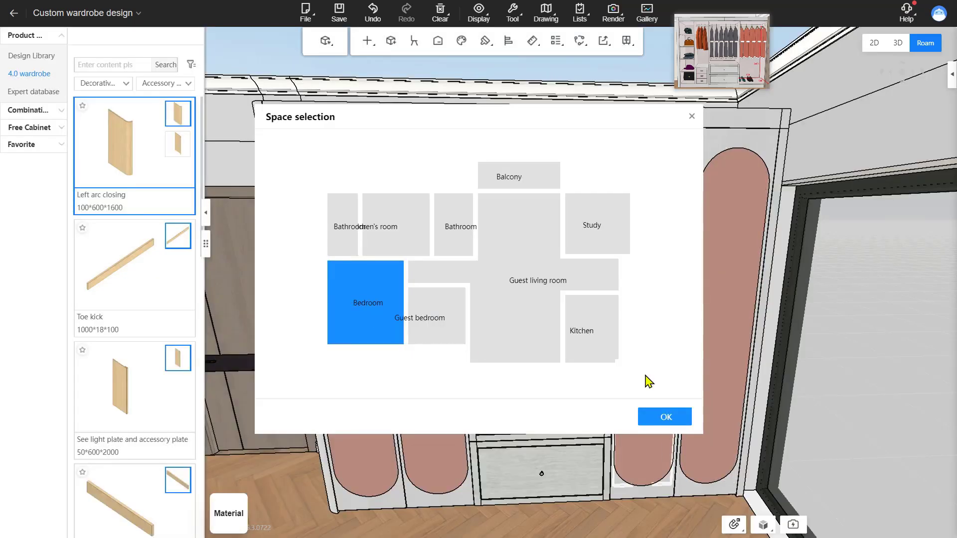
left_click(660, 416)
left_click(521, 292)
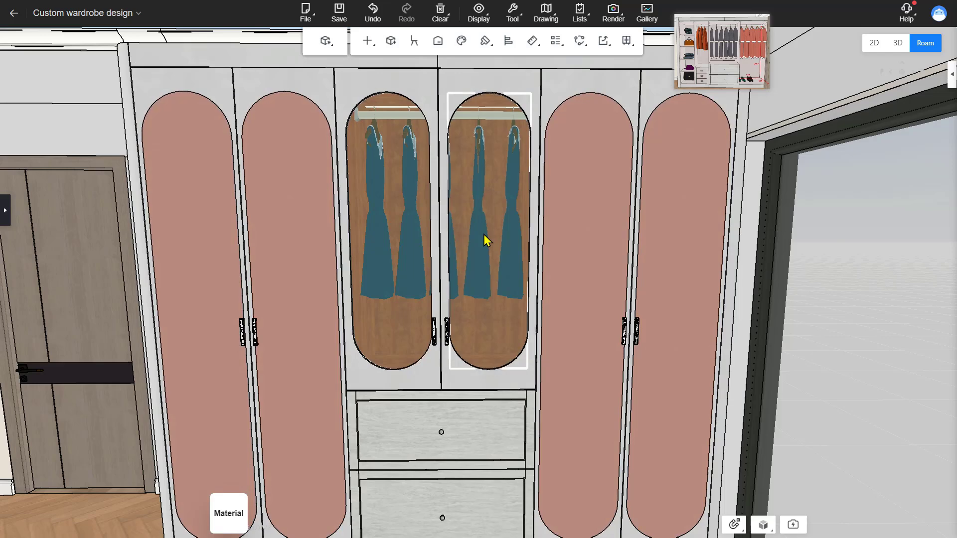
Step: Open the middle glass doors and delete all but one of the auto-placed dresses on the hanging rail
double_click(431, 88)
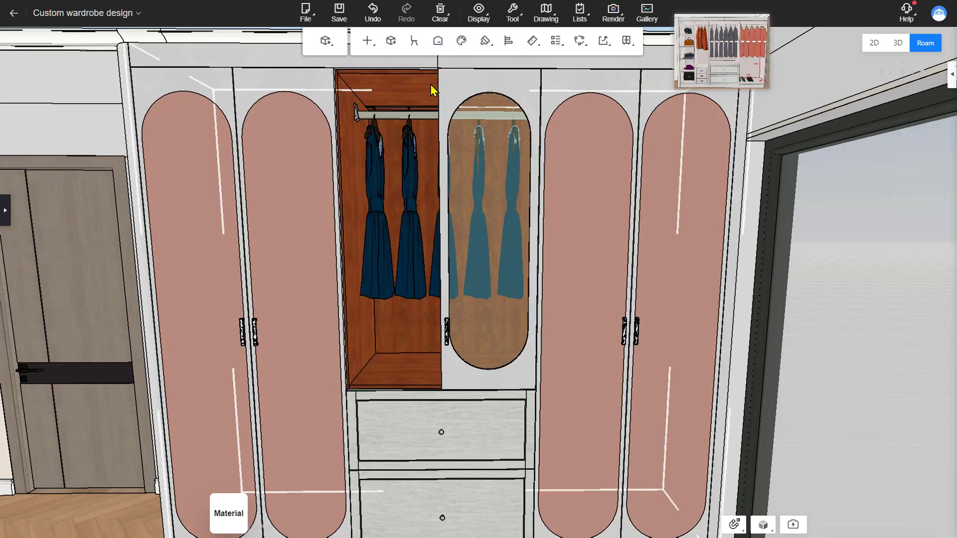
double_click(457, 90)
left_click(441, 198)
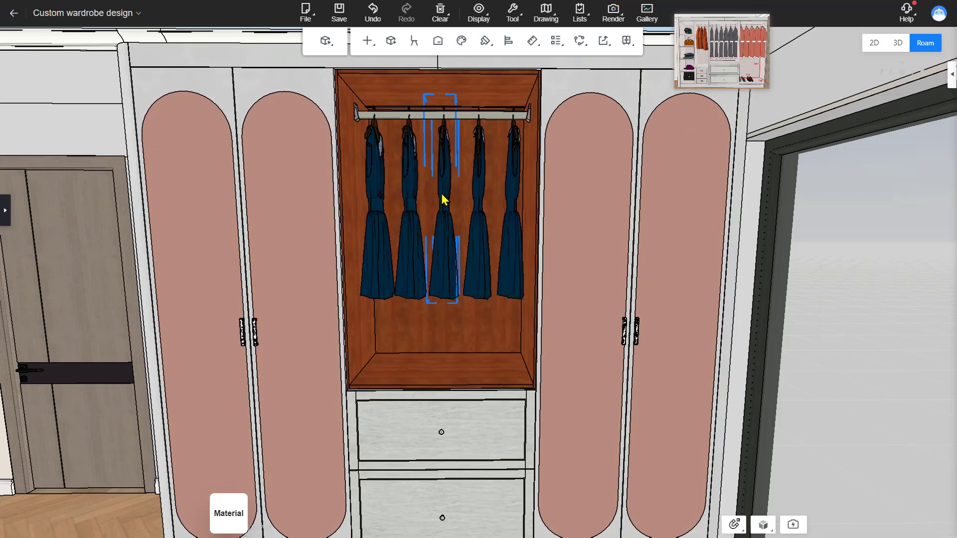
left_click_drag(442, 199, 482, 199)
key("Delete")
left_click(513, 209)
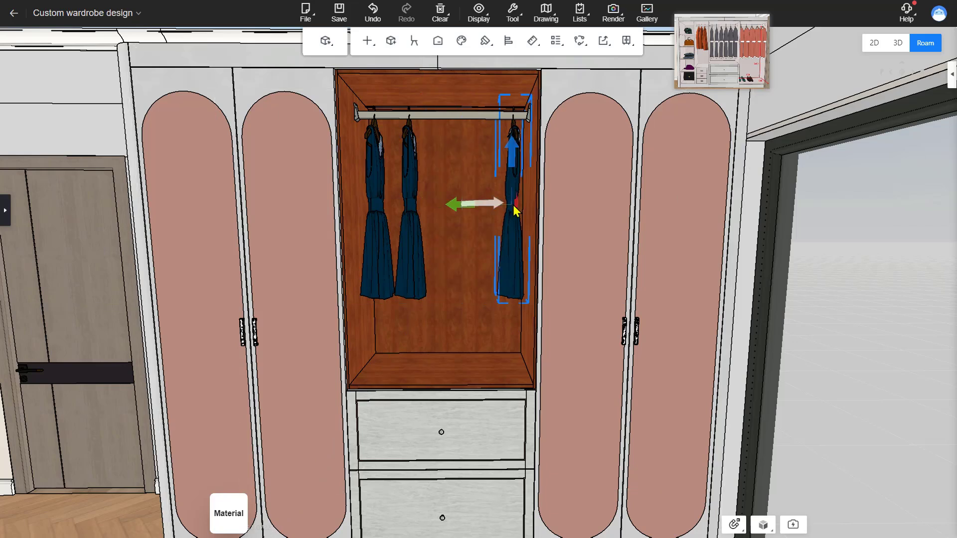
key("Delete")
left_click(420, 220)
key("Delete")
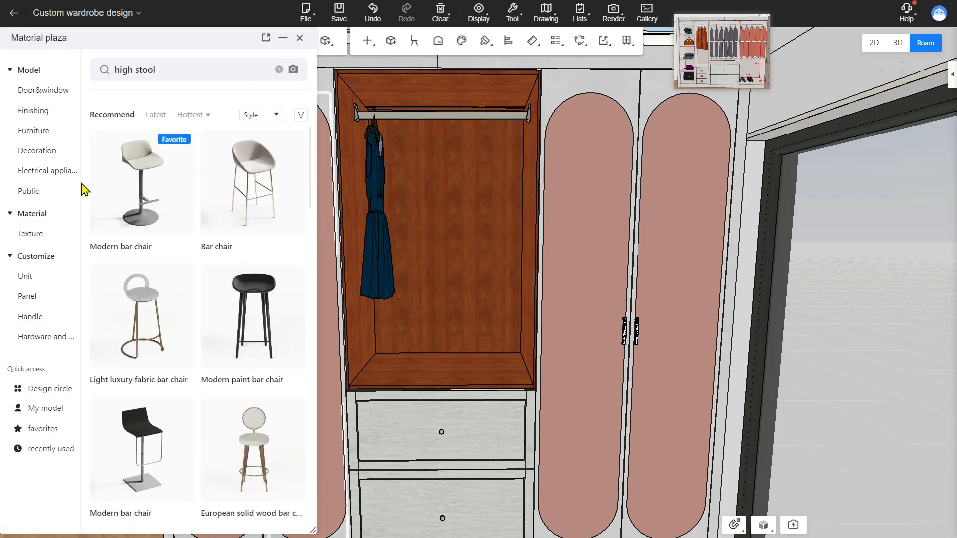
Step: Place a Skirt model from the Decoration clothing library onto the middle cabinet's hanging rail
left_click(36, 151)
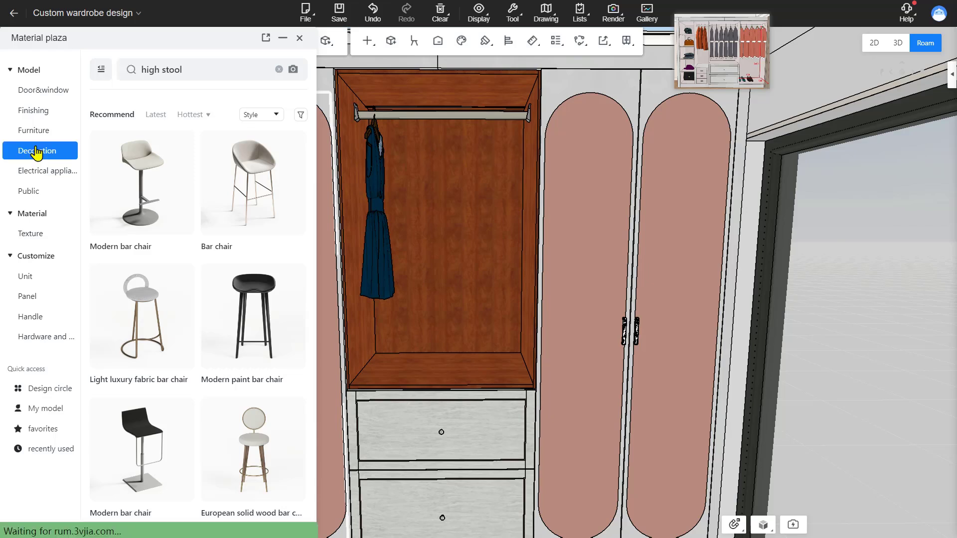
scroll(128, 232, "down", 3)
scroll(128, 231, "down", 3)
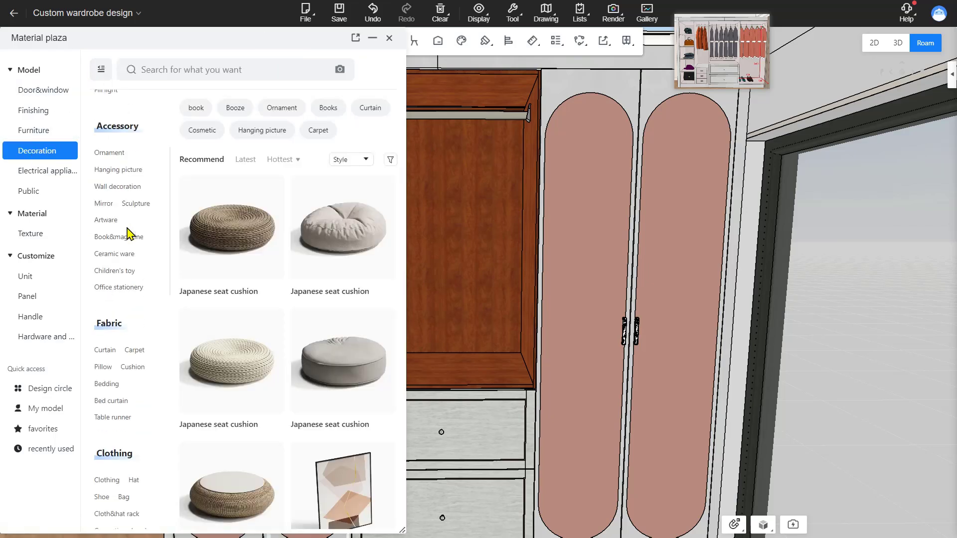
scroll(128, 259, "down", 3)
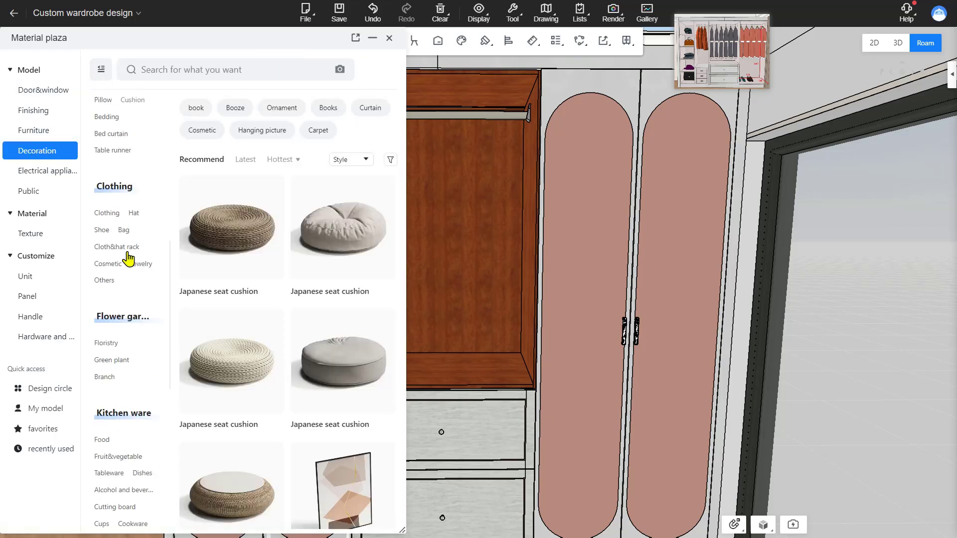
left_click(112, 216)
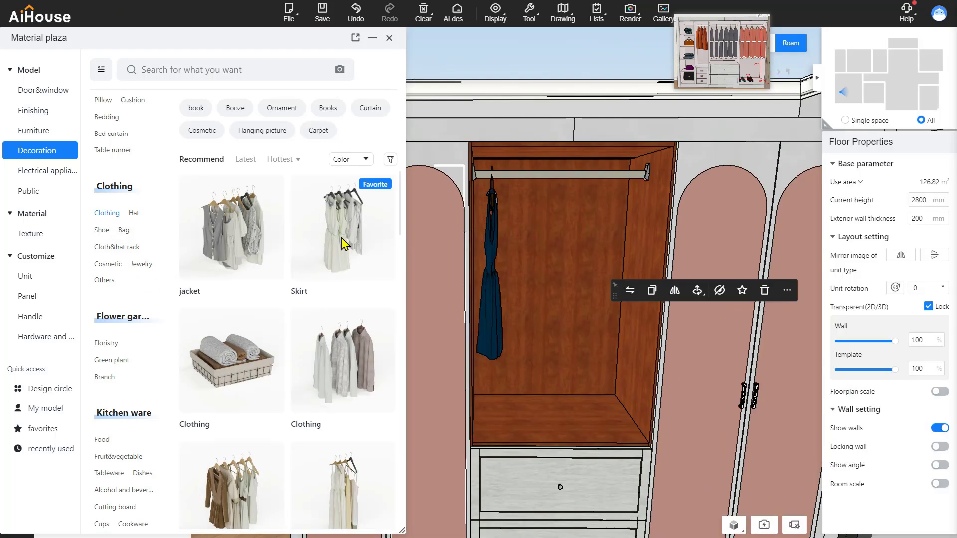
left_click(344, 244)
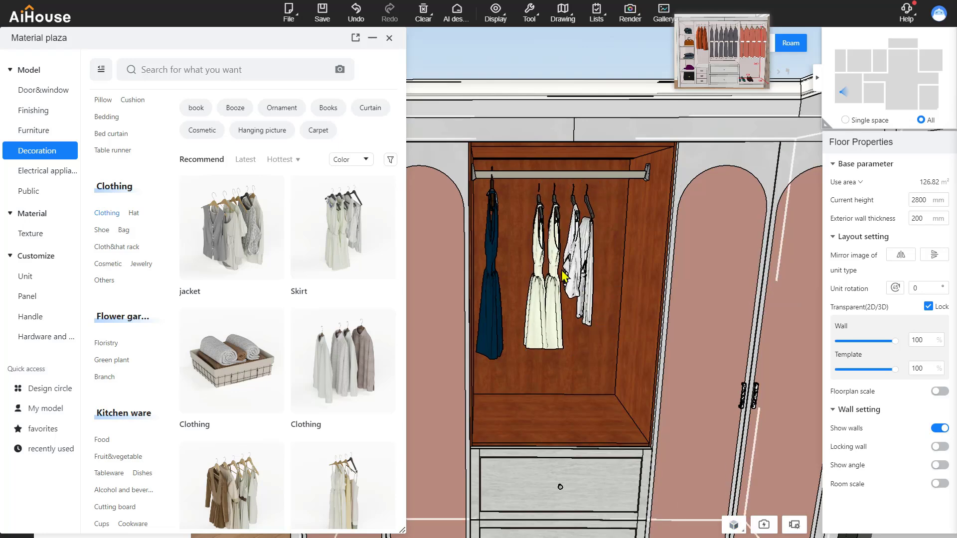
left_click(586, 317)
Step: Adjust the skirt model's position on the rail and close the model library
left_click_drag(572, 217, 572, 207)
left_click_drag(573, 388, 553, 398)
left_click_drag(557, 289, 558, 291)
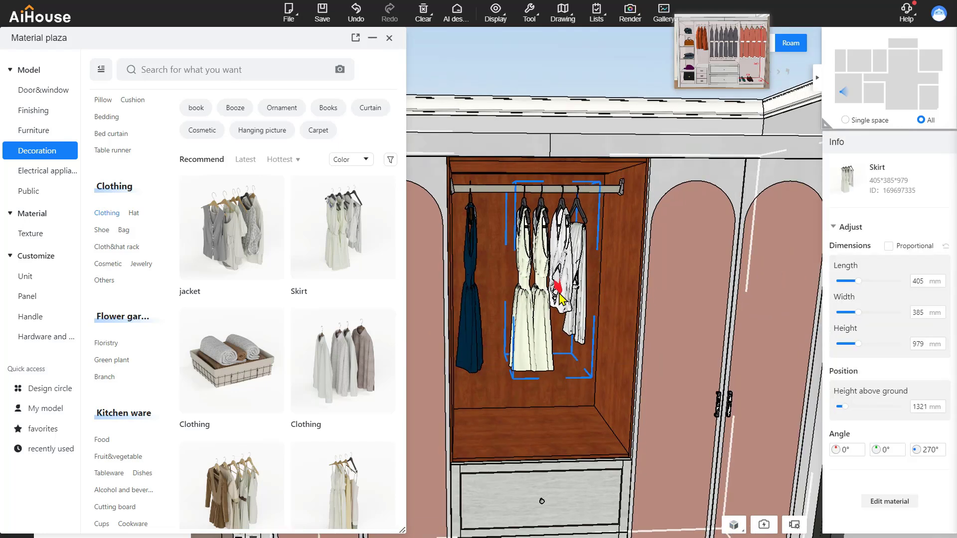
left_click_drag(599, 397, 618, 397)
left_click(526, 76)
left_click(389, 38)
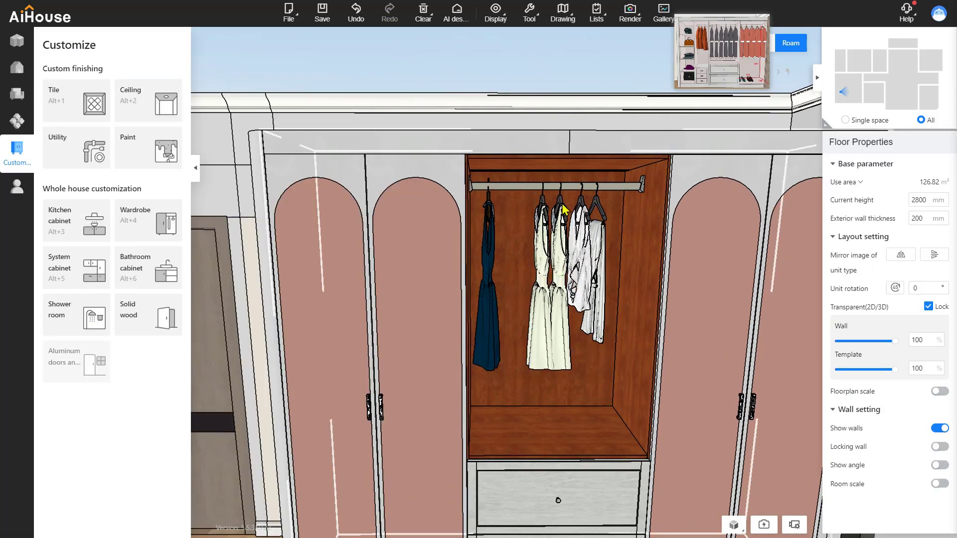
Step: Open material management, display the two hidden items and close the dialog
left_click(495, 12)
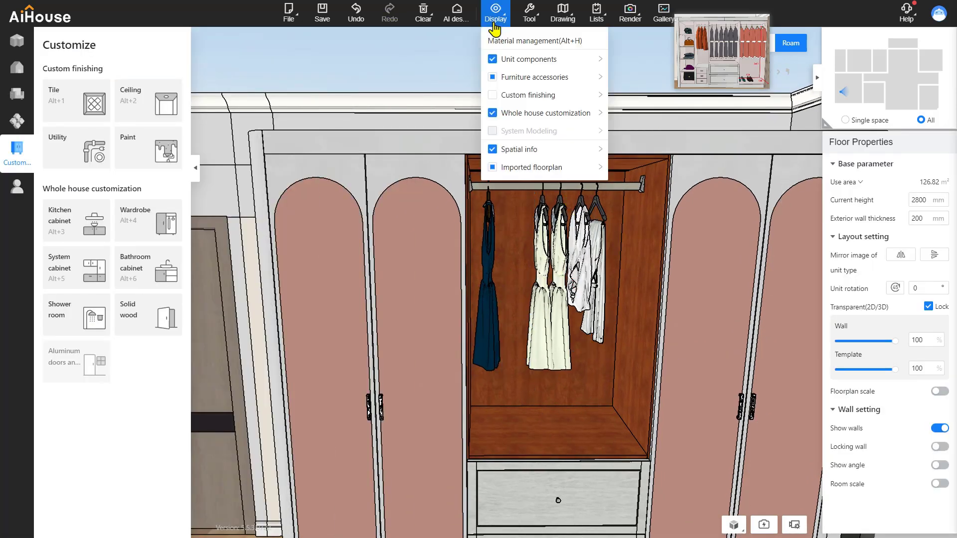
left_click(498, 41)
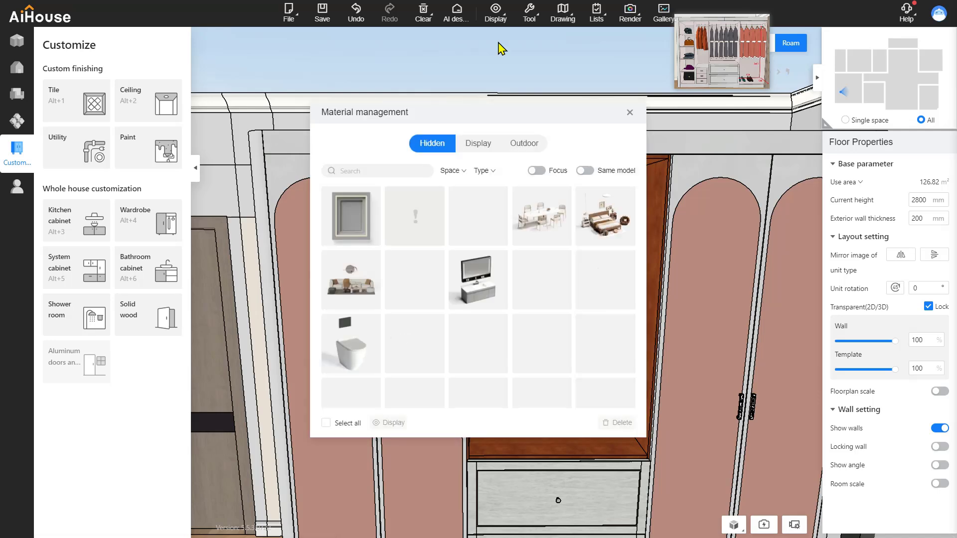
left_click(482, 220)
left_click(417, 221)
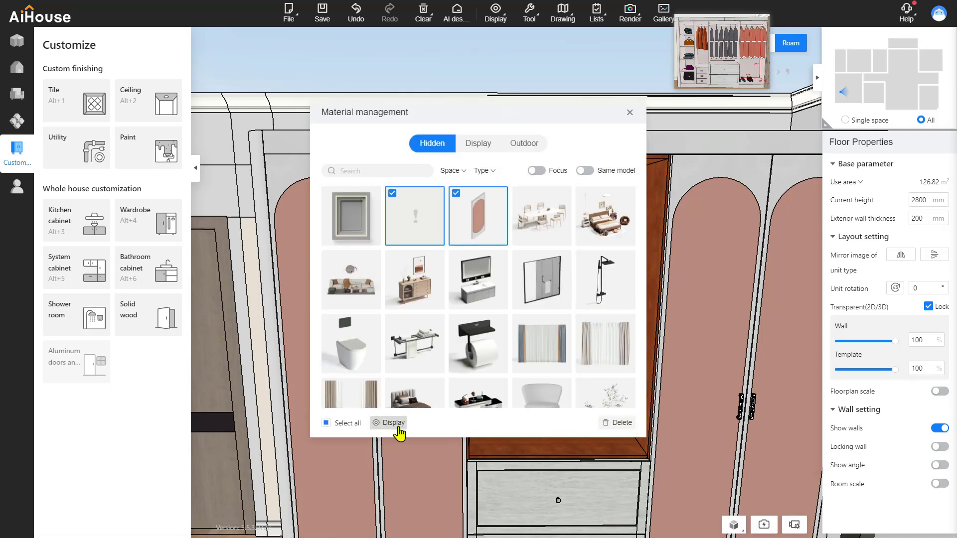
left_click(397, 427)
left_click(630, 113)
scroll(618, 156, "down", 2)
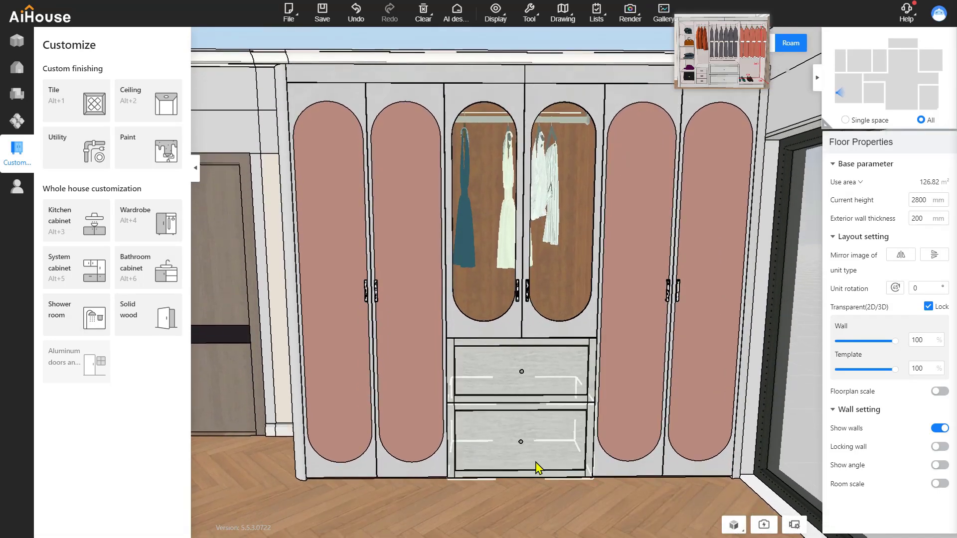
left_click(553, 484)
left_click_drag(553, 485, 542, 404)
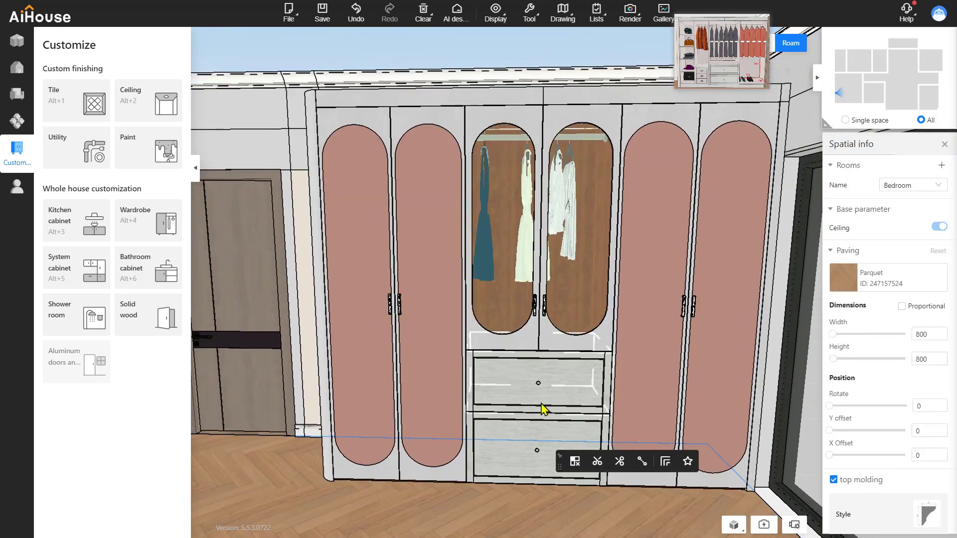